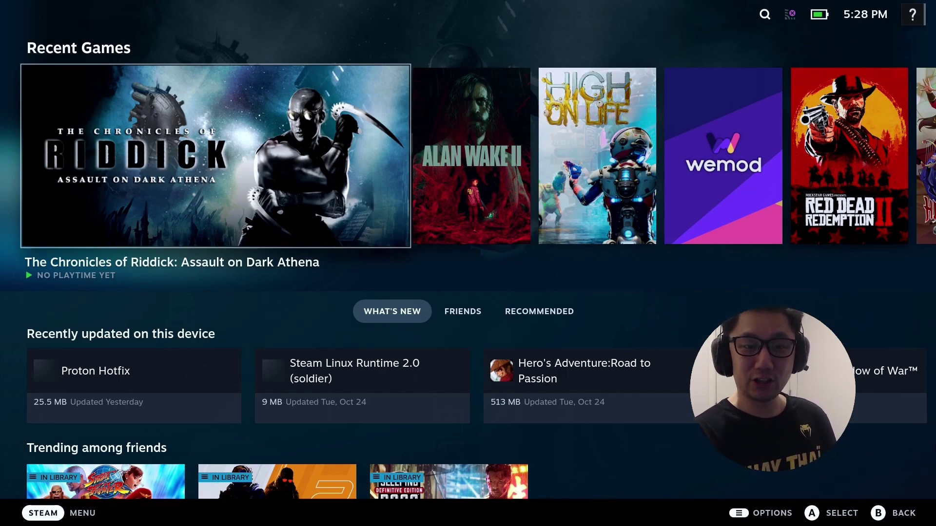
Launch The Chronicles of Riddick: Assault on Dark Athena from the recent games and continue past its title screen.
{"action": "key", "text": "Right"}
{"action": "key", "text": "Left"}
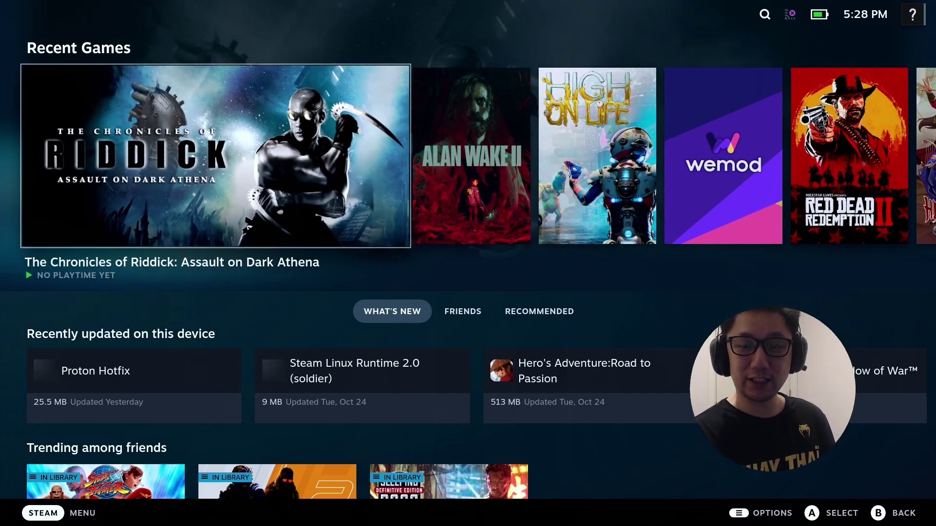
{"action": "key", "text": "Return"}
{"action": "key", "text": "Return"}
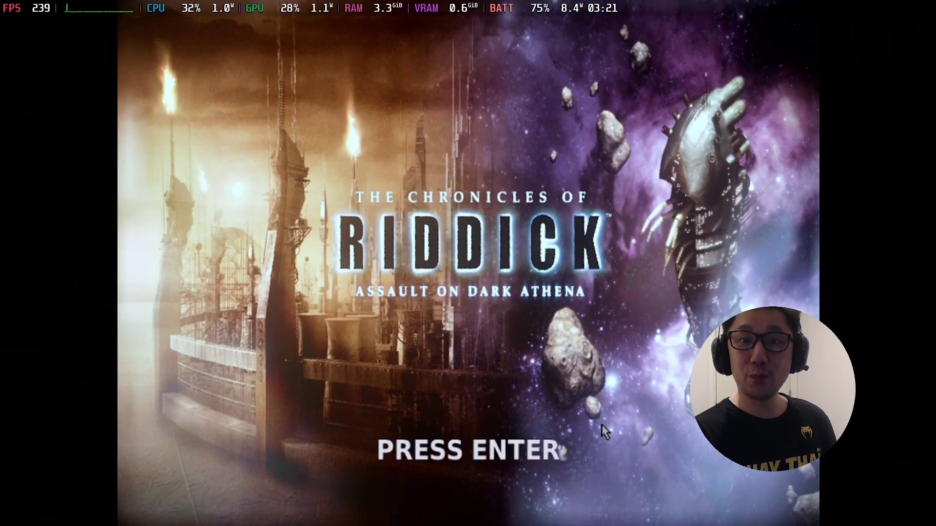
{"action": "key", "text": "Return"}
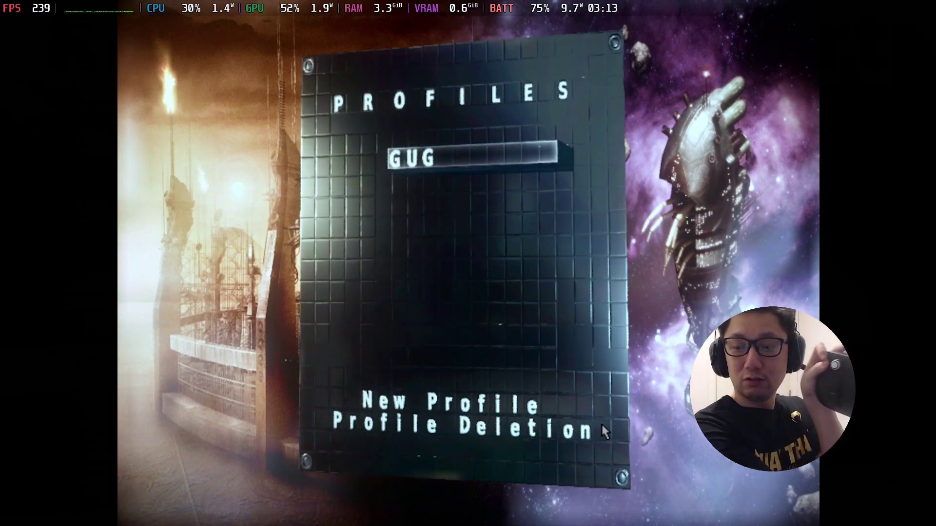
Load the existing GUG player profile.
{"action": "key", "text": "Down"}
{"action": "key", "text": "Up"}
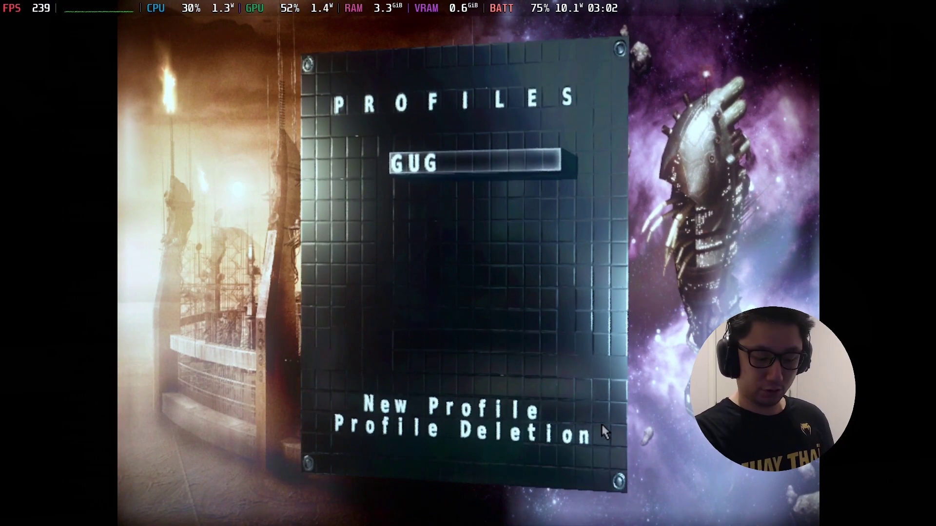
{"action": "key", "text": "Down"}
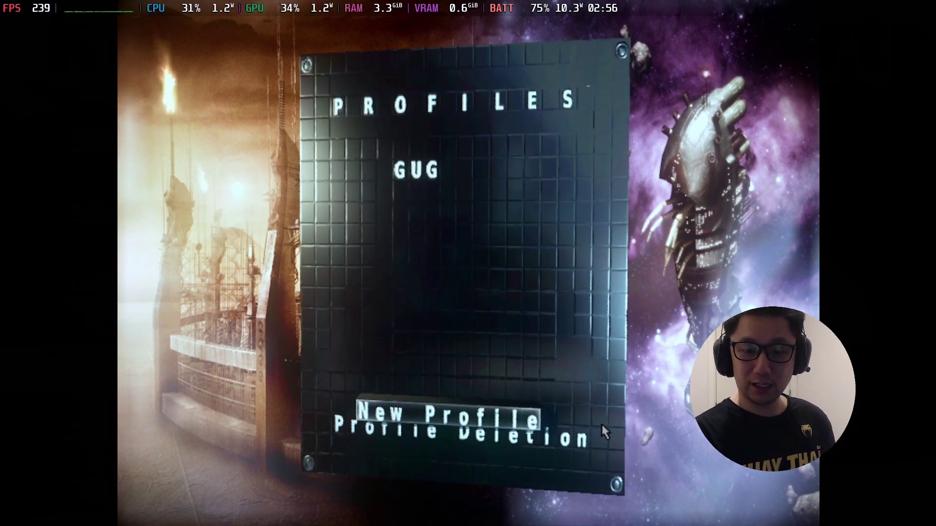
{"action": "key", "text": "Up"}
{"action": "key", "text": "Return"}
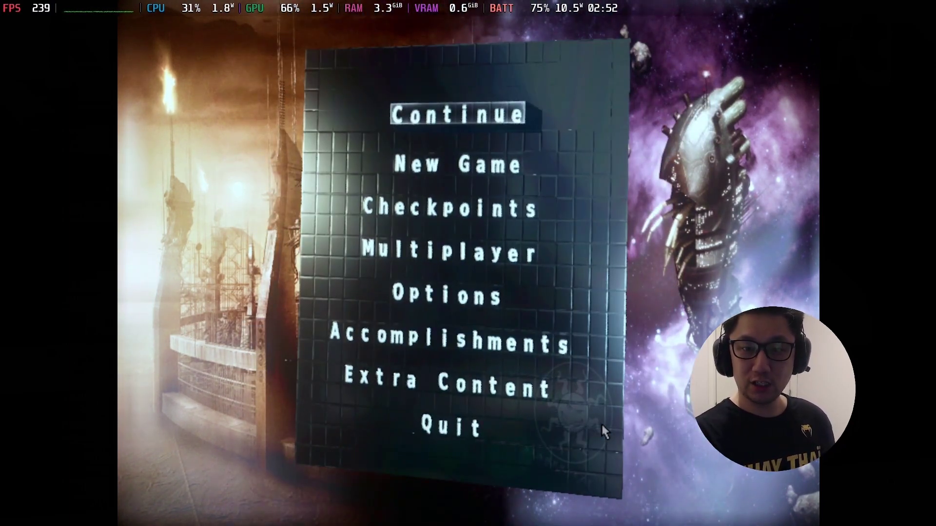
Begin a new game and select the Assault on Dark Athena campaign.
{"action": "key", "text": "Down"}
{"action": "key", "text": "Return"}
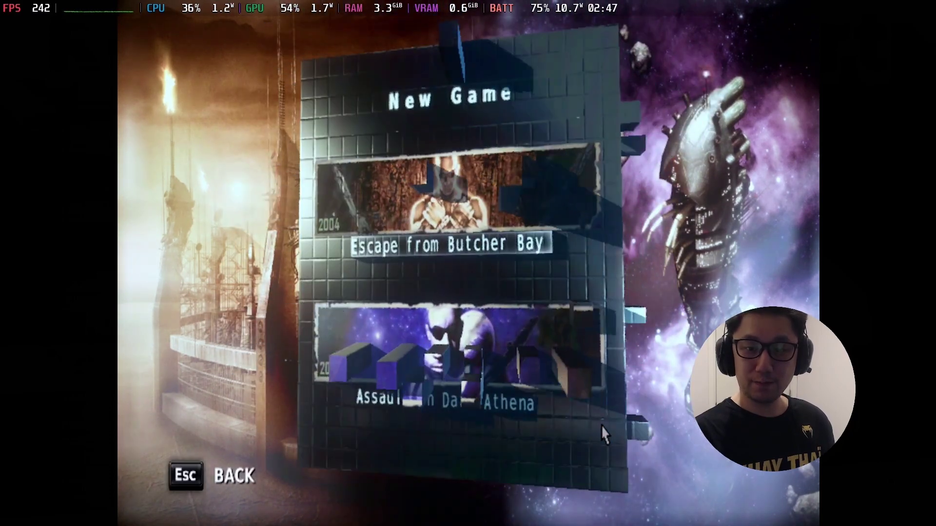
{"action": "key", "text": "Down"}
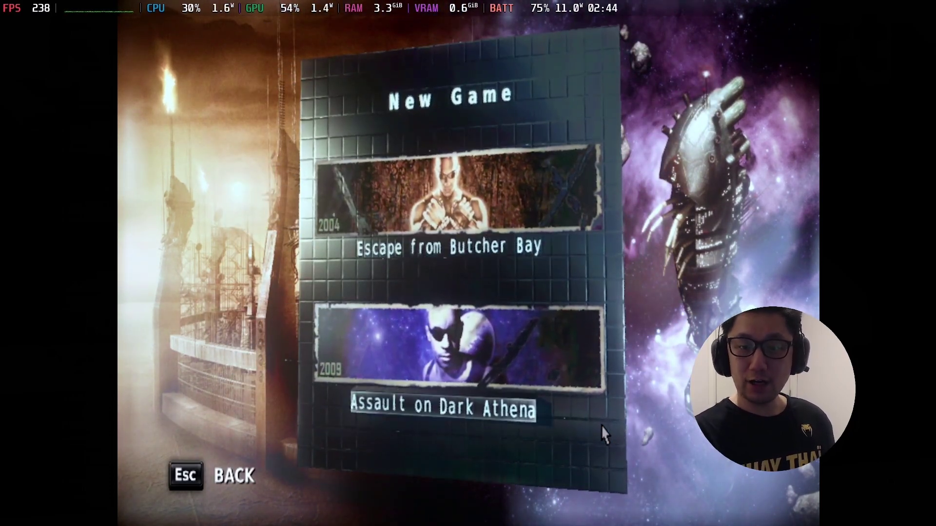
{"action": "key", "text": "Up"}
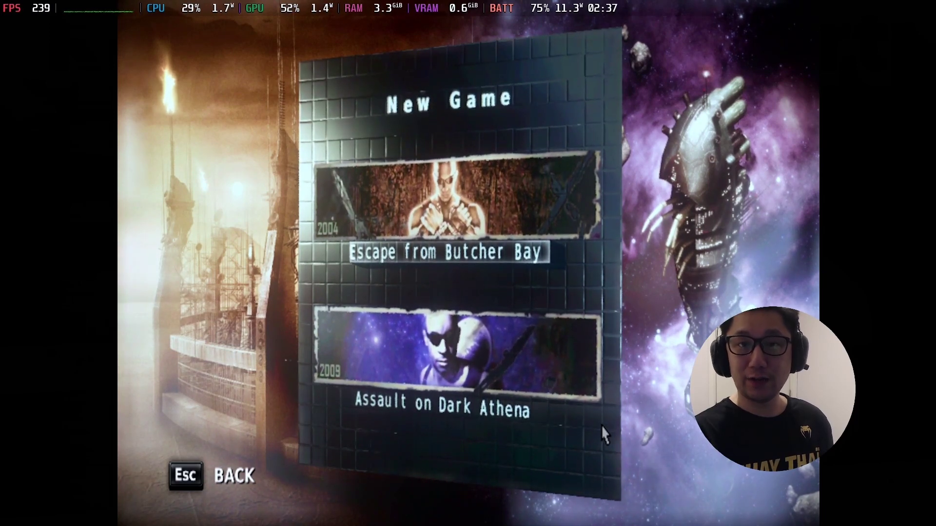
{"action": "key", "text": "Down"}
{"action": "key", "text": "Up"}
{"action": "key", "text": "Down"}
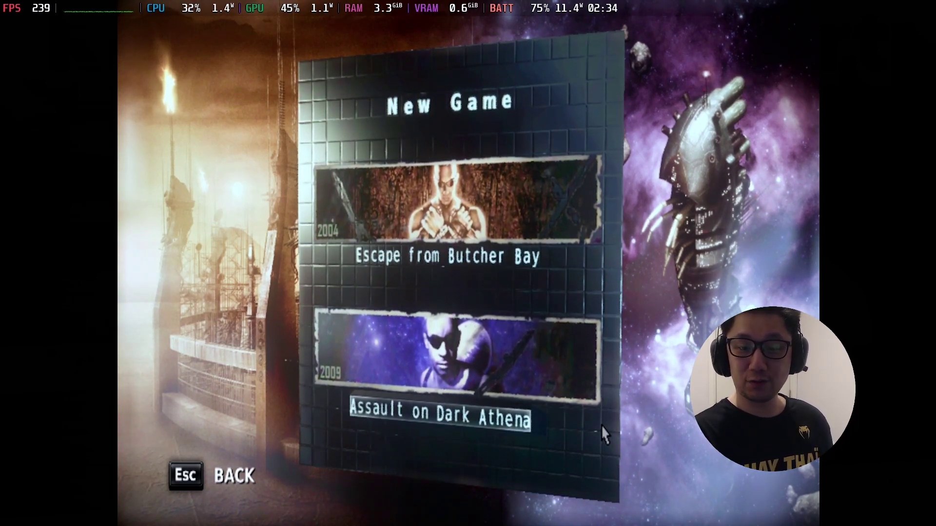
{"action": "key", "text": "Up"}
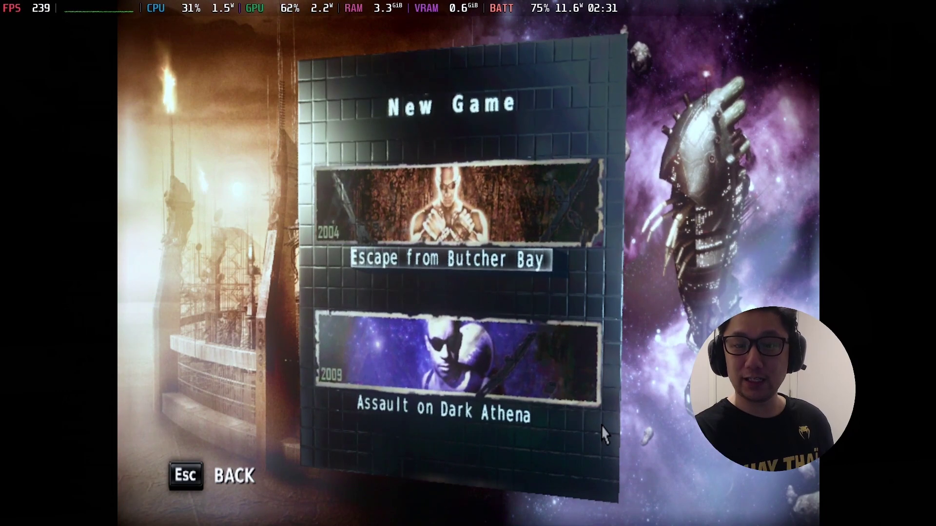
{"action": "key", "text": "Down"}
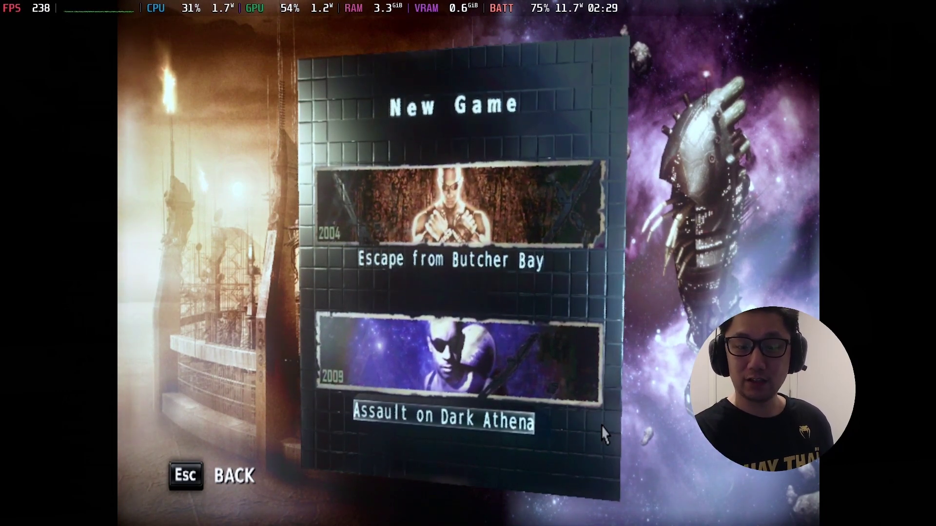
Confirm overwriting the campaign's saves and start it on Normal difficulty, pausing and resuming the opening cutscene.
{"action": "key", "text": "Return"}
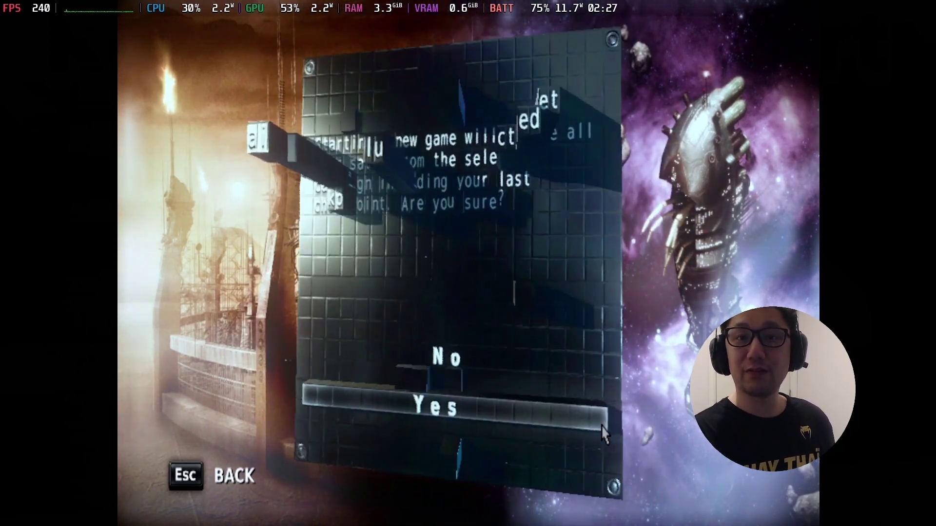
{"action": "key", "text": "Up"}
{"action": "key", "text": "Return"}
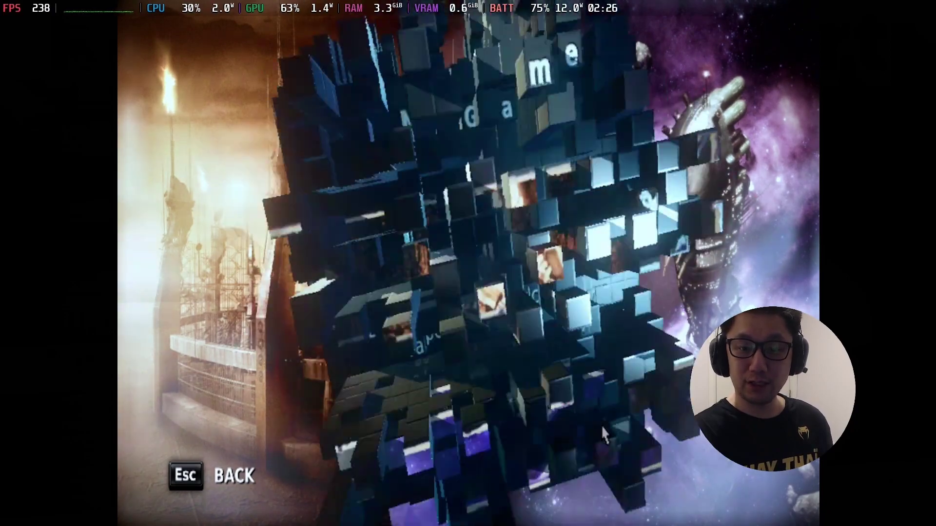
{"action": "key", "text": "Return"}
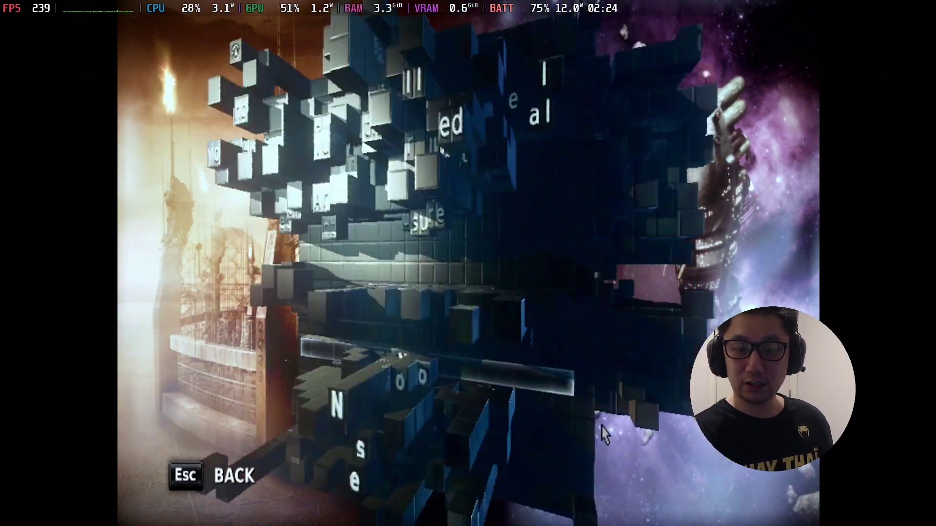
{"action": "key", "text": "Return"}
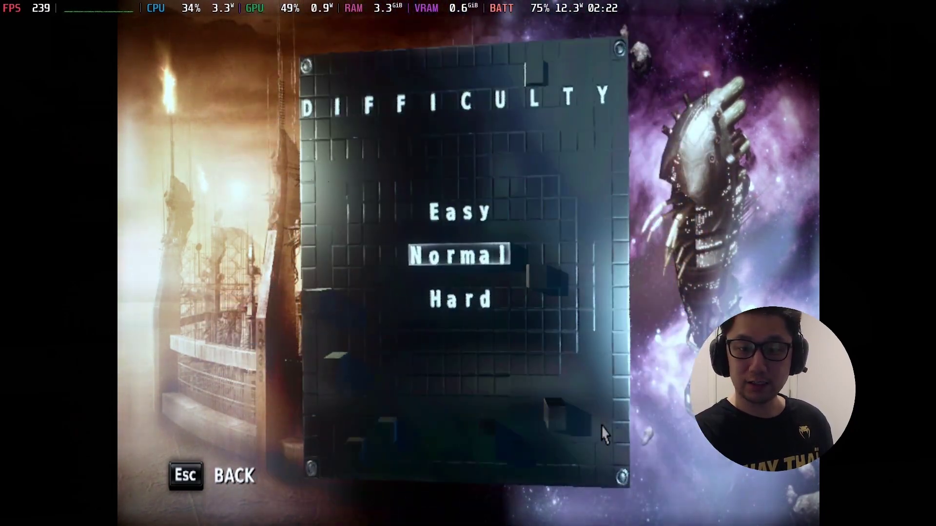
{"action": "key", "text": "Return"}
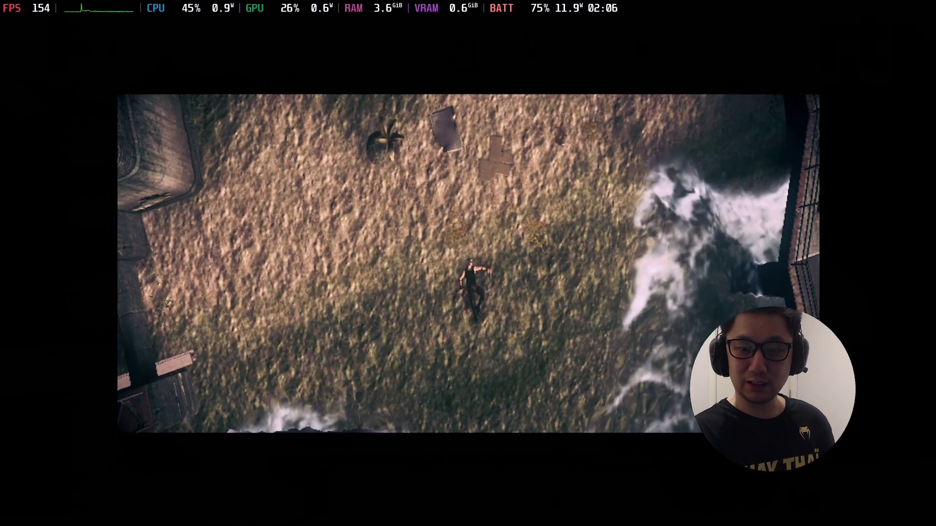
{"action": "key", "text": "Escape"}
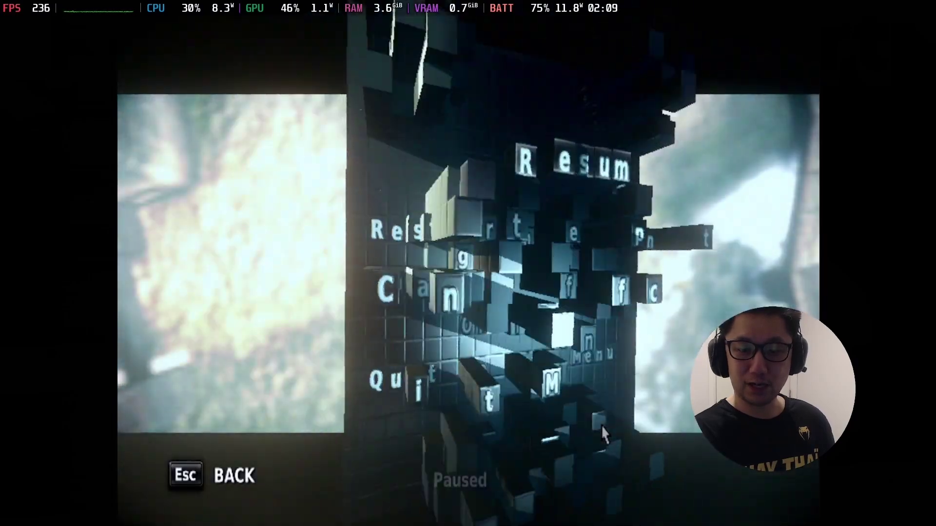
{"action": "key", "text": "Escape"}
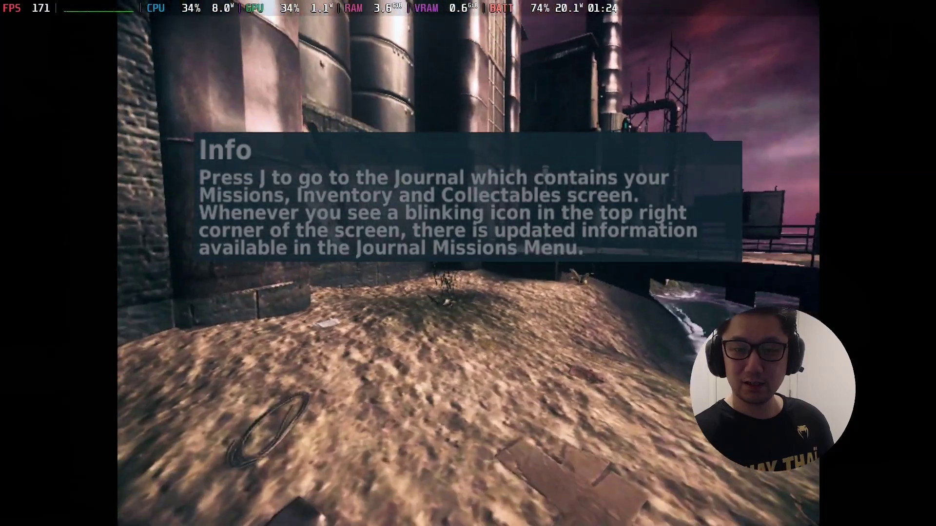
Pause the game and review the Movement bindings of the game controller configuration, then return to the options.
{"action": "key", "text": "Escape"}
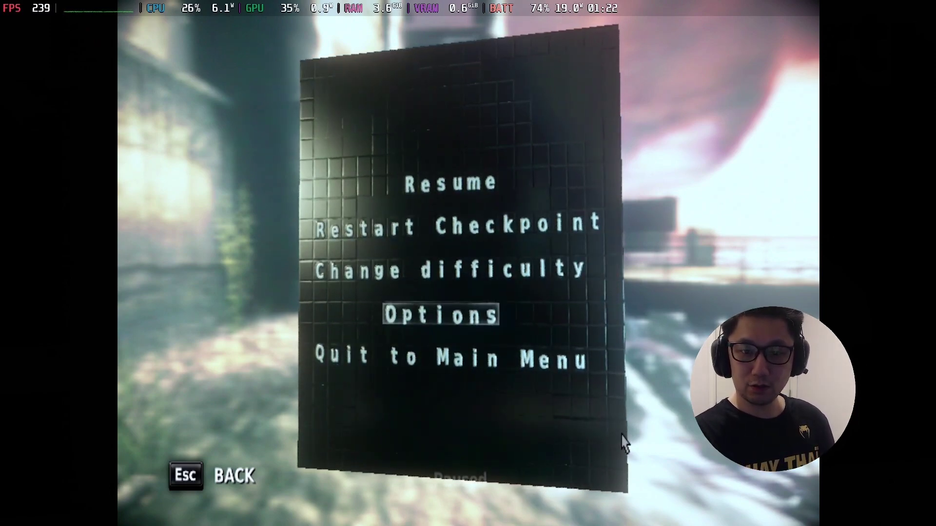
{"action": "key", "text": "Return"}
{"action": "key", "text": "Up"}
{"action": "key", "text": "Return"}
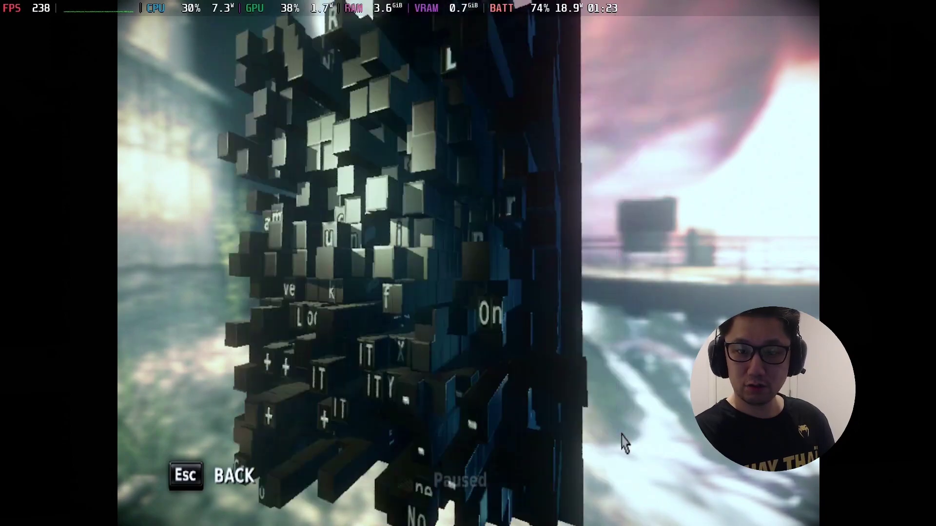
{"action": "key", "text": "Return"}
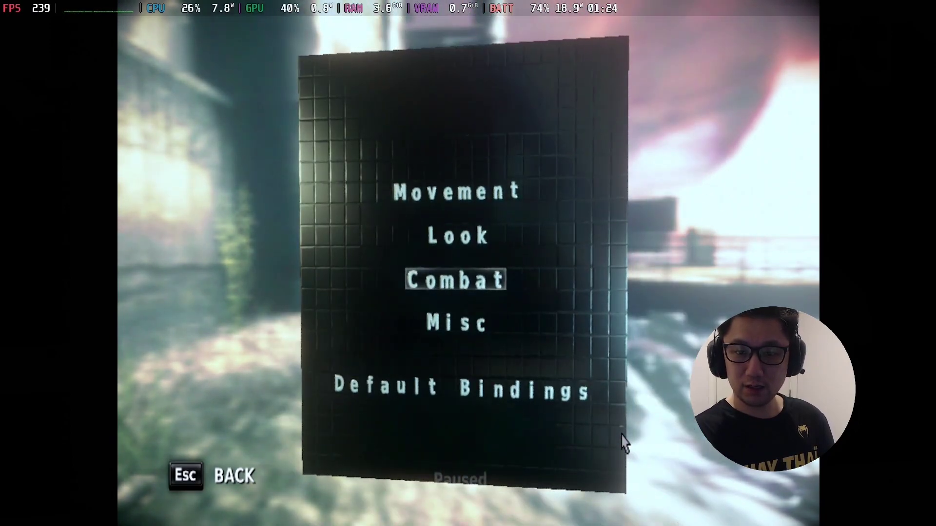
{"action": "key", "text": "Return"}
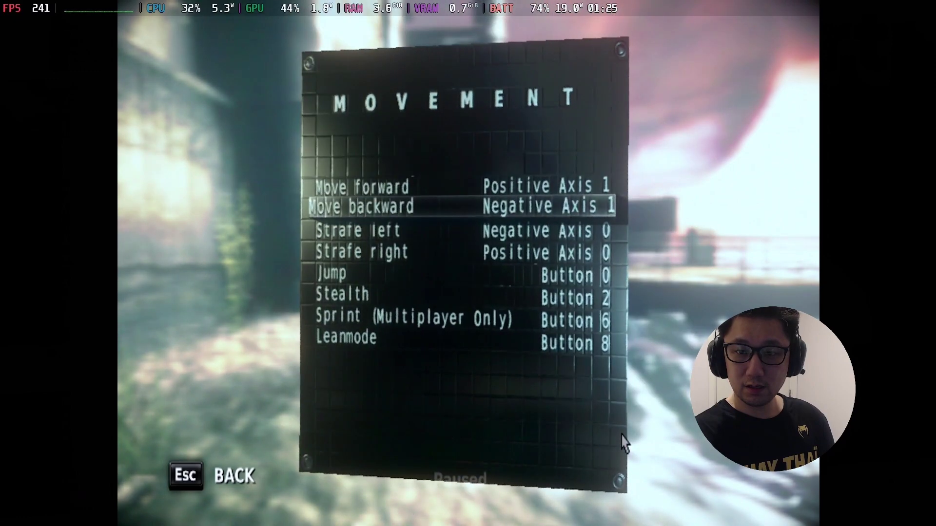
{"action": "key", "text": "Escape"}
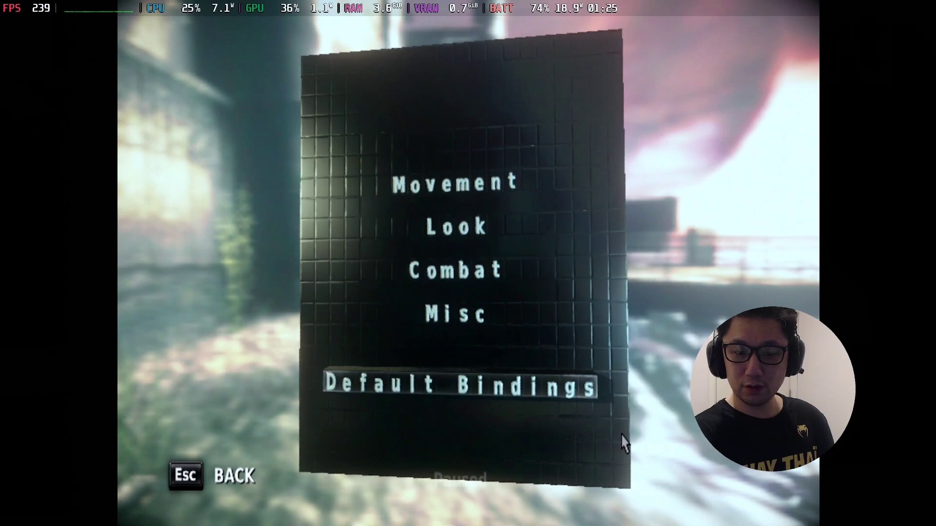
{"action": "key", "text": "Escape"}
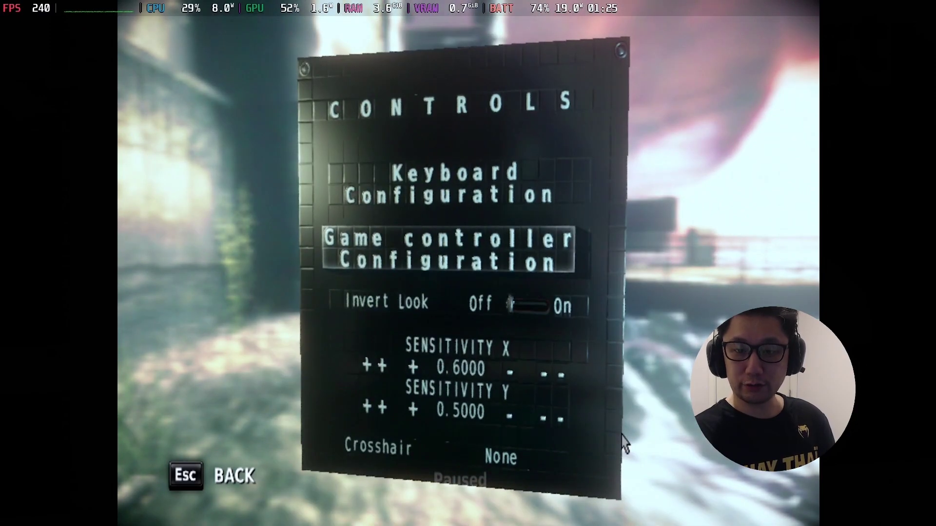
{"action": "key", "text": "Escape"}
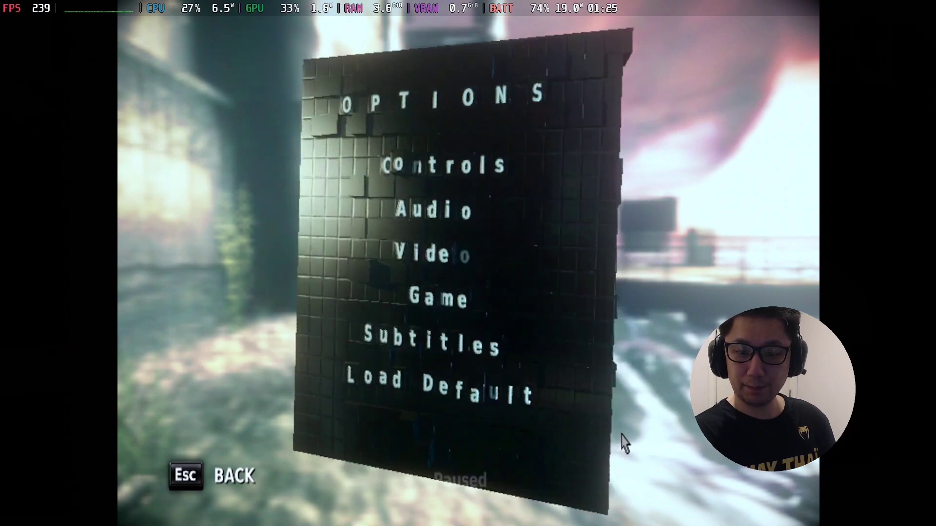
Check the subtitle options for dialogue, cutscene, casual and battle, then resume the game.
{"action": "key", "text": "Down"}
{"action": "key", "text": "Down"}
{"action": "key", "text": "Down"}
{"action": "key", "text": "Down"}
{"action": "key", "text": "Return"}
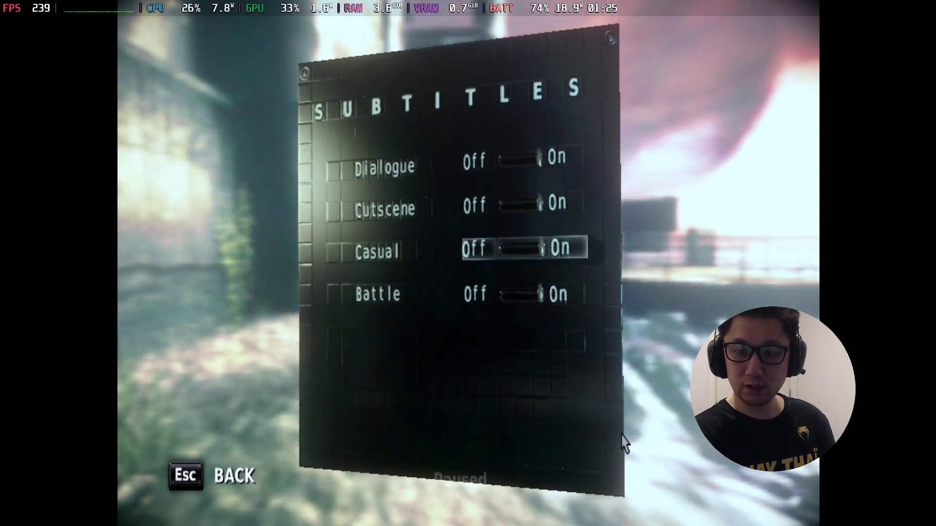
{"action": "key", "text": "Escape"}
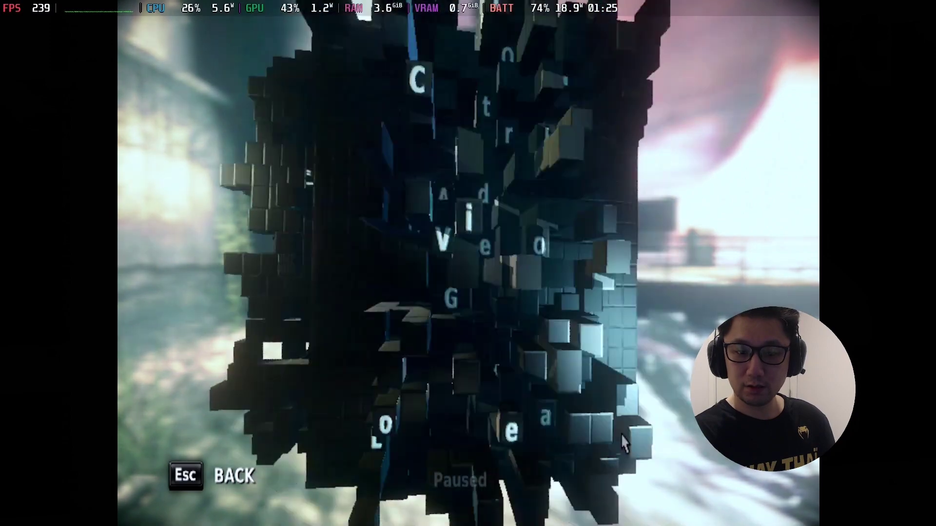
{"action": "key", "text": "Escape"}
Walk the character from the beach onto the paved pier and explore around the metal silos.
{"action": "key", "text": "w"}
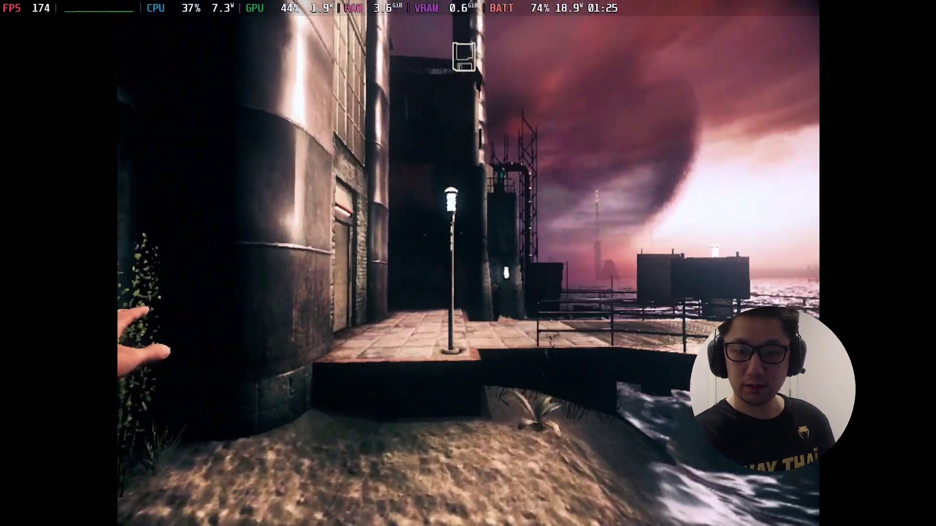
{"action": "key", "text": "w"}
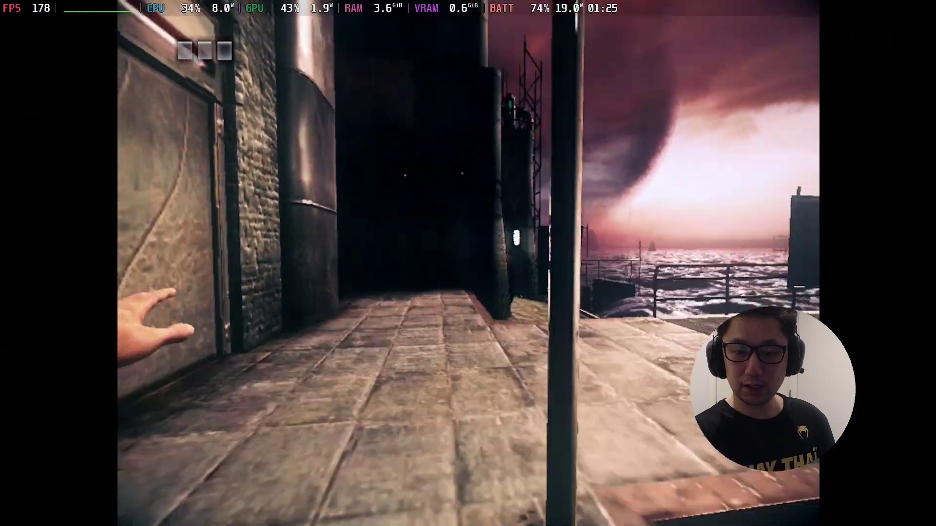
{"action": "key", "text": "w"}
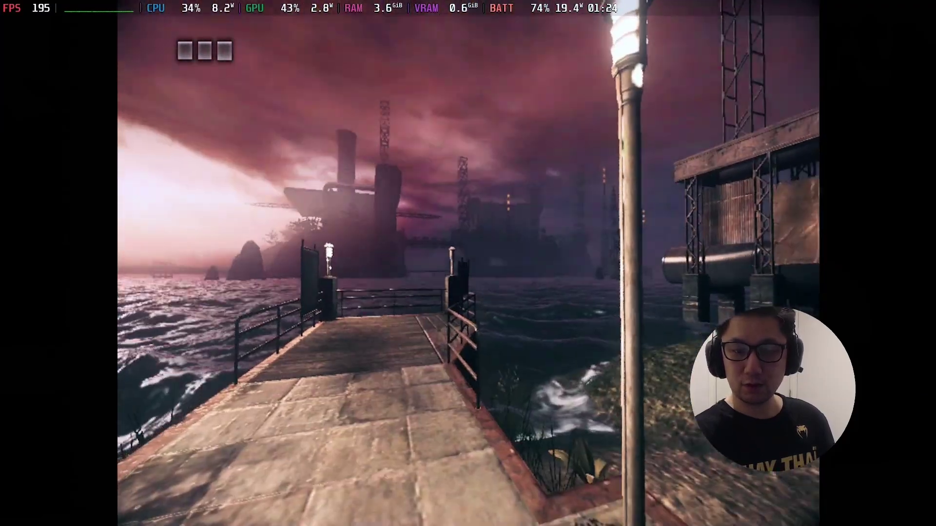
{"action": "key", "text": "w"}
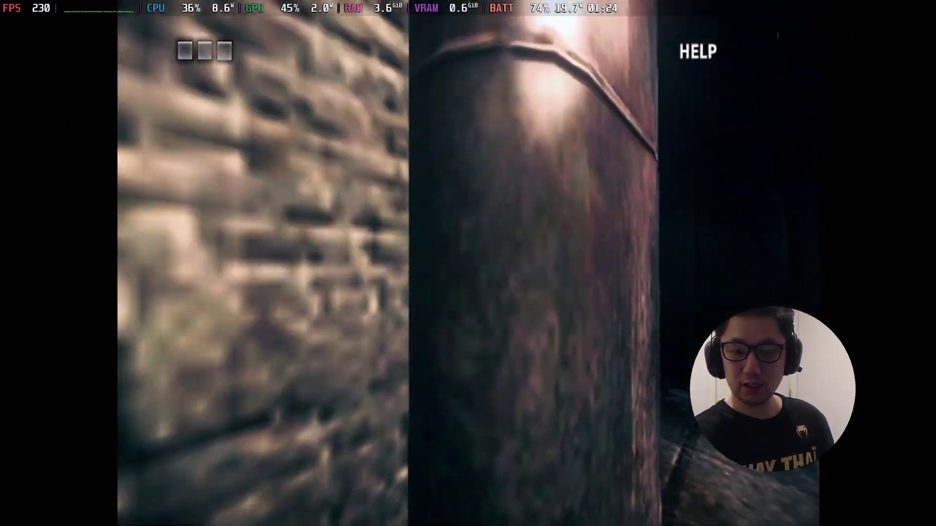
{"action": "key", "text": "w"}
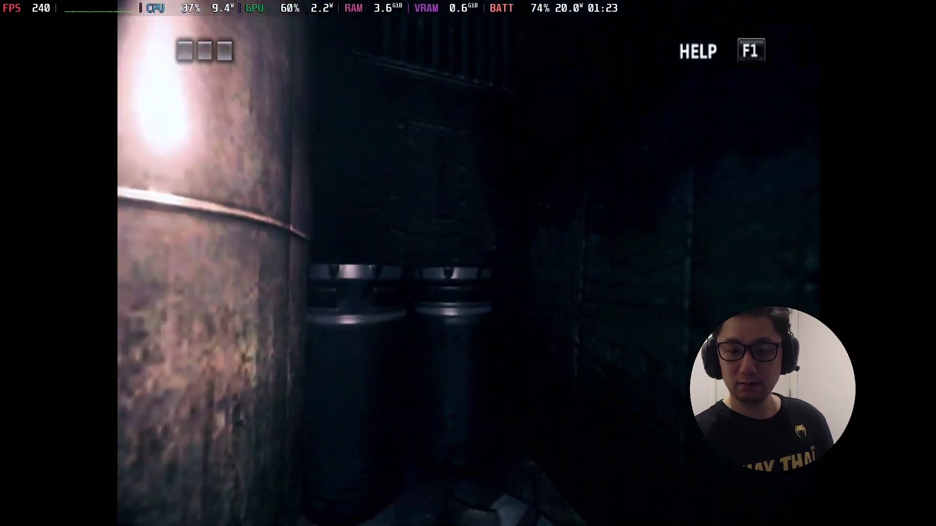
{"action": "key", "text": "w"}
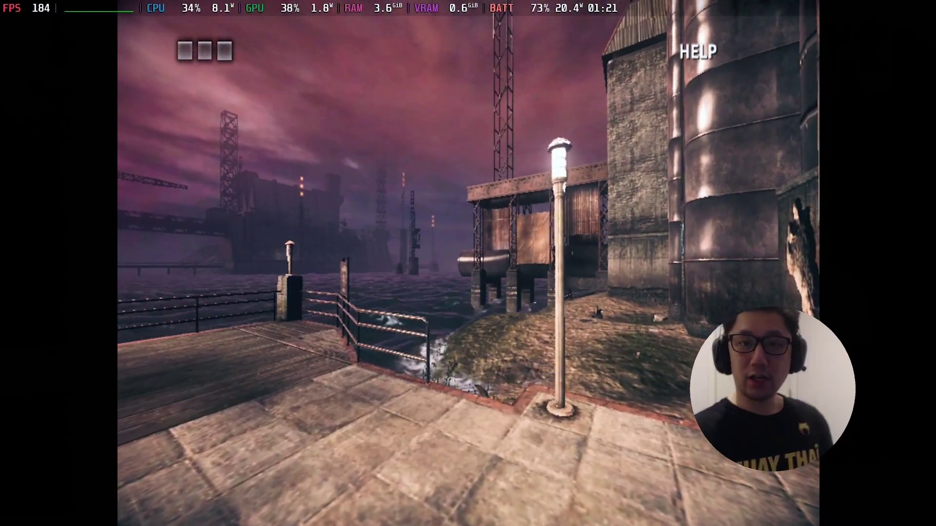
Leave the game through the Steam power options and switch the Steam Deck to desktop mode.
{"action": "key", "text": "shift+Tab"}
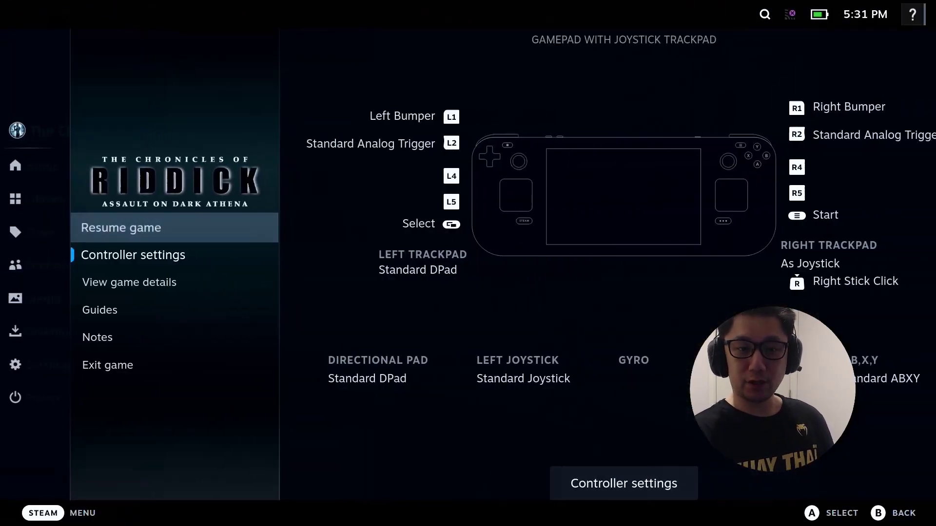
{"action": "key", "text": "Left"}
{"action": "key", "text": "Down"}
{"action": "key", "text": "Down"}
{"action": "key", "text": "Down"}
{"action": "key", "text": "Down"}
{"action": "key", "text": "Down"}
{"action": "key", "text": "Down"}
{"action": "key", "text": "Down"}
{"action": "key", "text": "Down"}
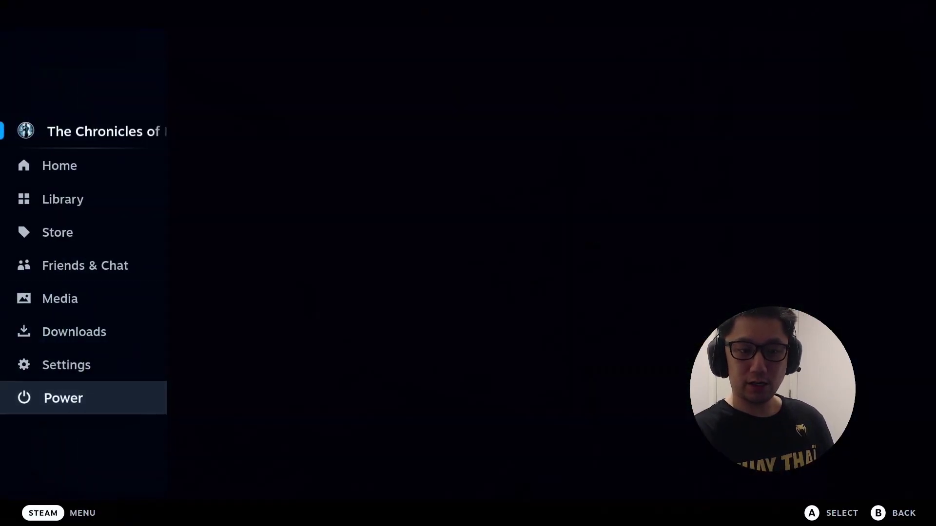
{"action": "key", "text": "Return"}
{"action": "key", "text": "Up"}
{"action": "key", "text": "Return"}
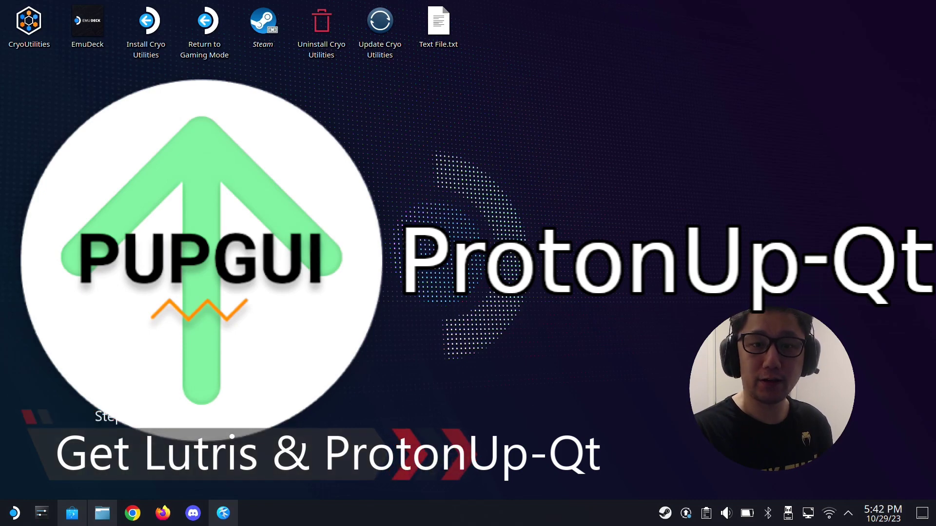
Look up Lutris and ProtonUp-Qt in Discover, searching for "proton" to find the second one, and close the store.
{"action": "left_click", "coordinate": [71, 513]}
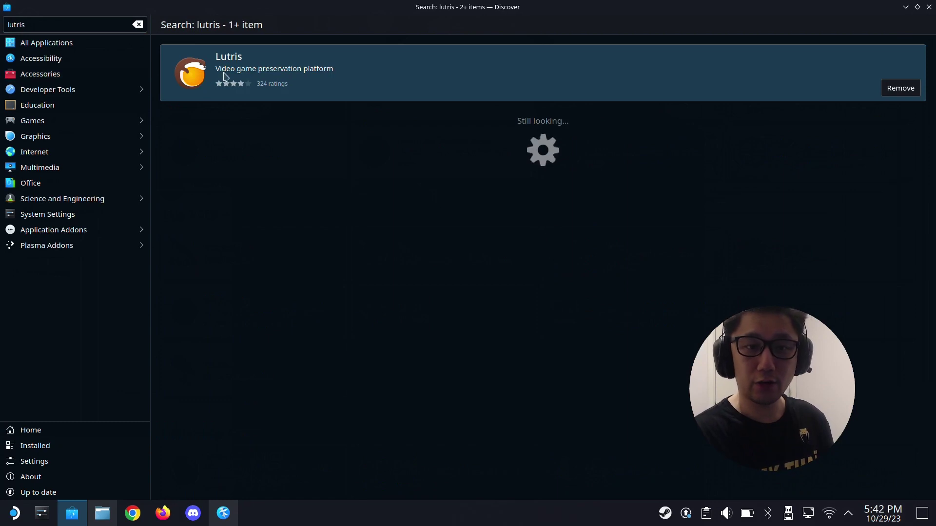
{"action": "double_click", "coordinate": [93, 23]}
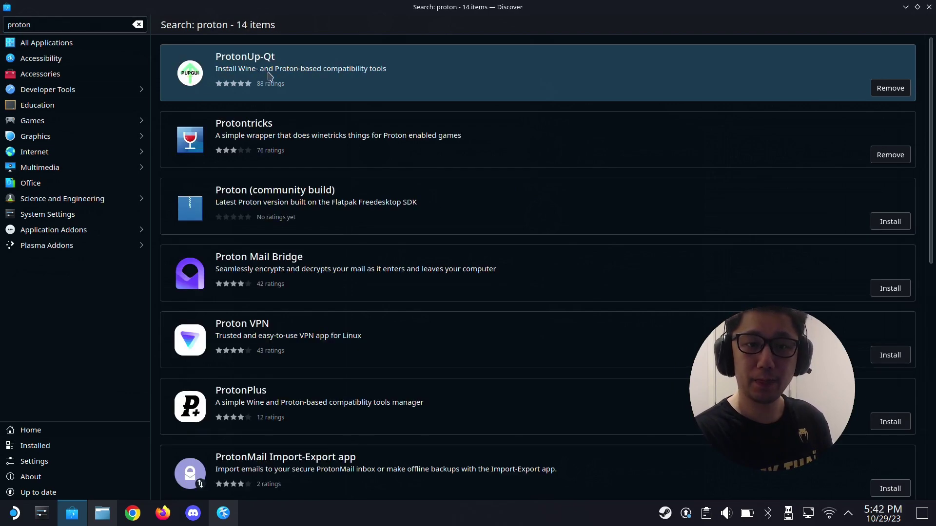
{"action": "left_click", "coordinate": [928, 7]}
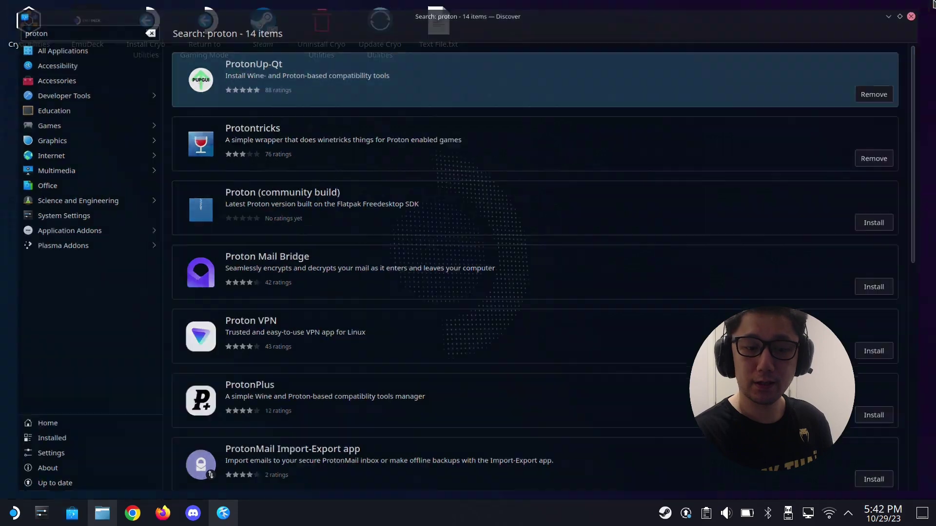
In Dolphin, open The Chronicles of Riddick - Assault on Dark Athena folder in Downloads and look through its contents.
{"action": "left_click", "coordinate": [101, 513]}
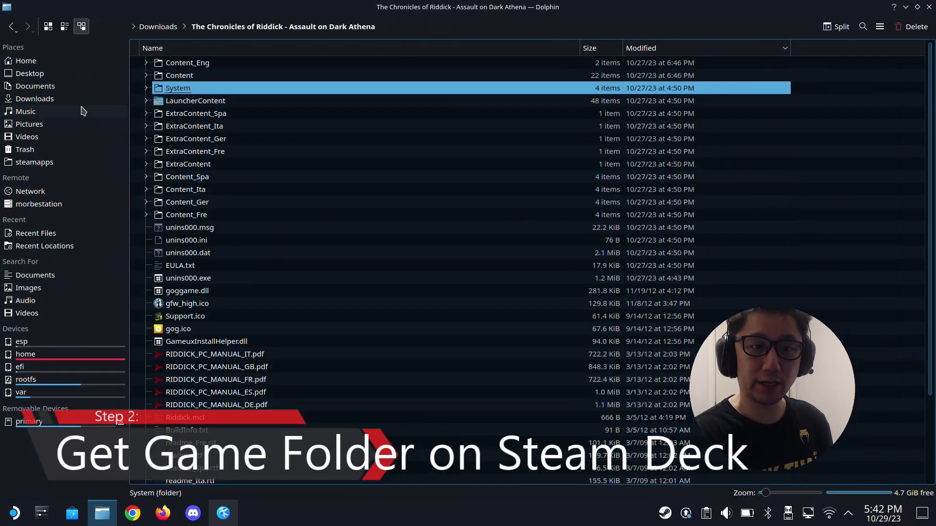
{"action": "left_click", "coordinate": [34, 99]}
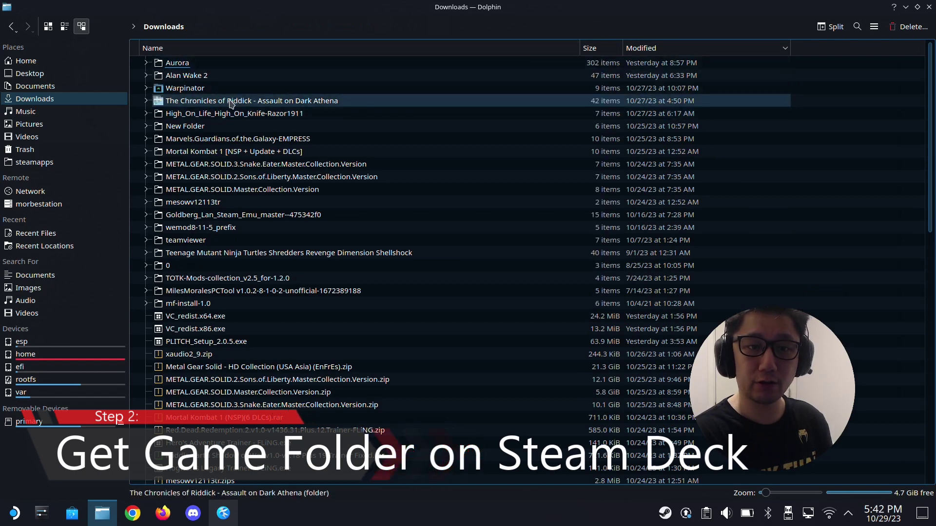
{"action": "left_click", "coordinate": [297, 103]}
{"action": "left_click", "coordinate": [297, 104]}
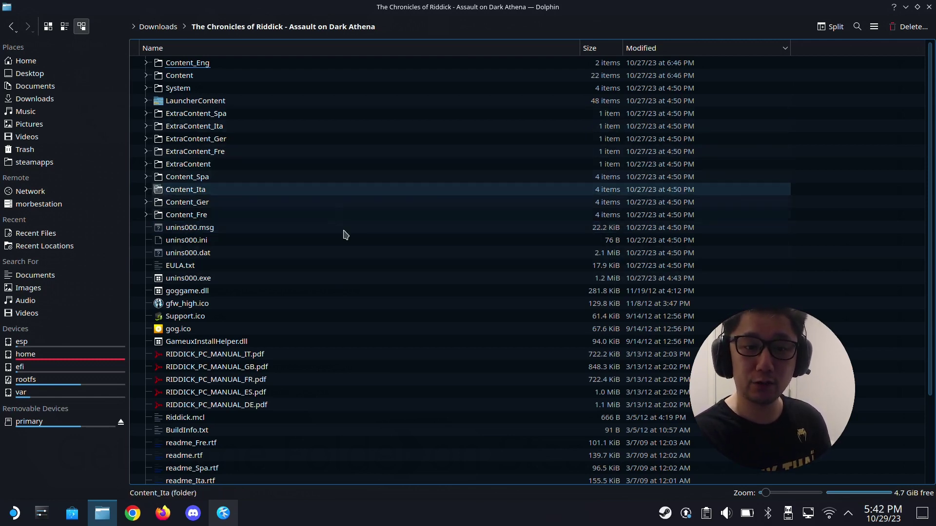
{"action": "scroll", "coordinate": [348, 248], "scroll_direction": "down", "scroll_amount": 3}
{"action": "scroll", "coordinate": [328, 317], "scroll_direction": "up", "scroll_amount": 3}
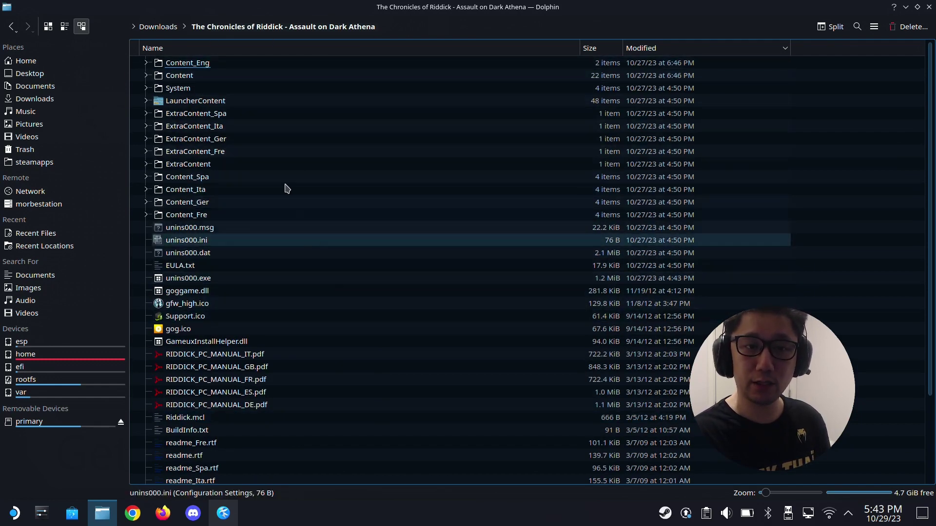
Check the game's System/Win32_x86 folder for the executable, then return to the game's main folder.
{"action": "double_click", "coordinate": [194, 88]}
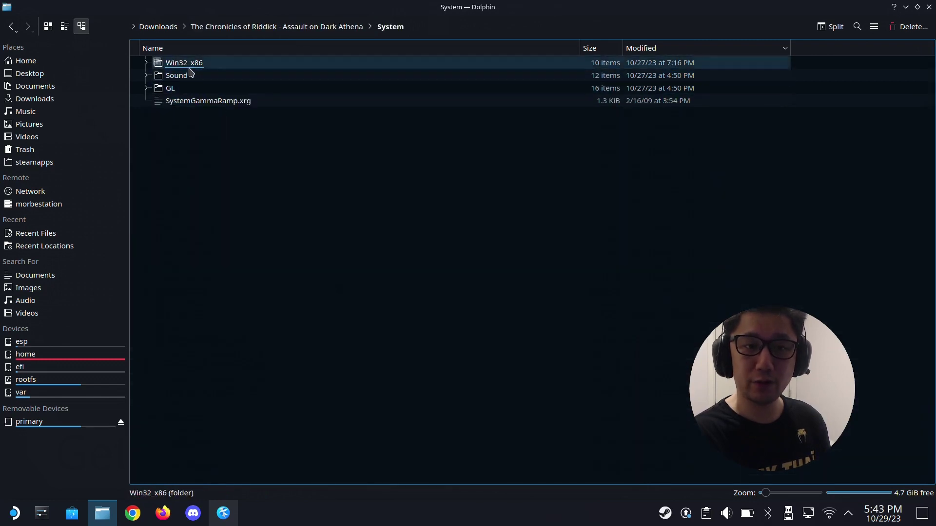
{"action": "double_click", "coordinate": [190, 69]}
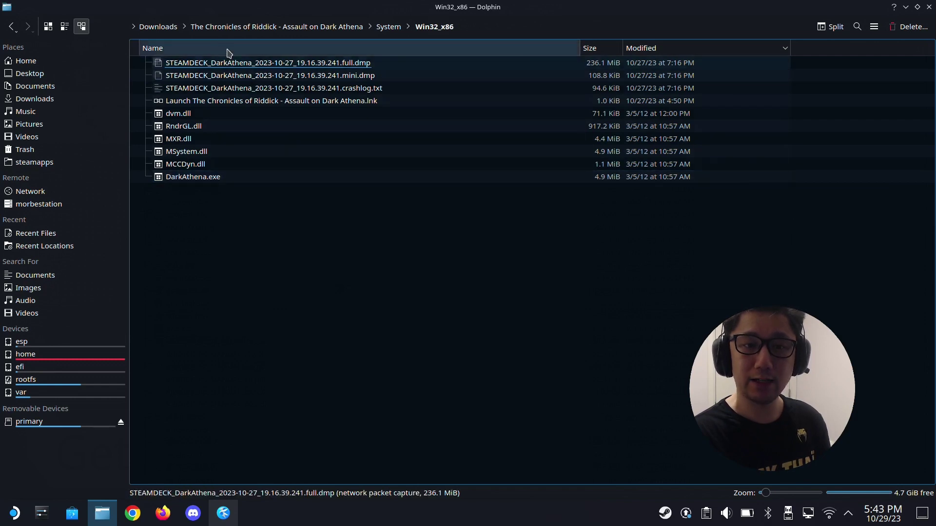
{"action": "left_click", "coordinate": [222, 29]}
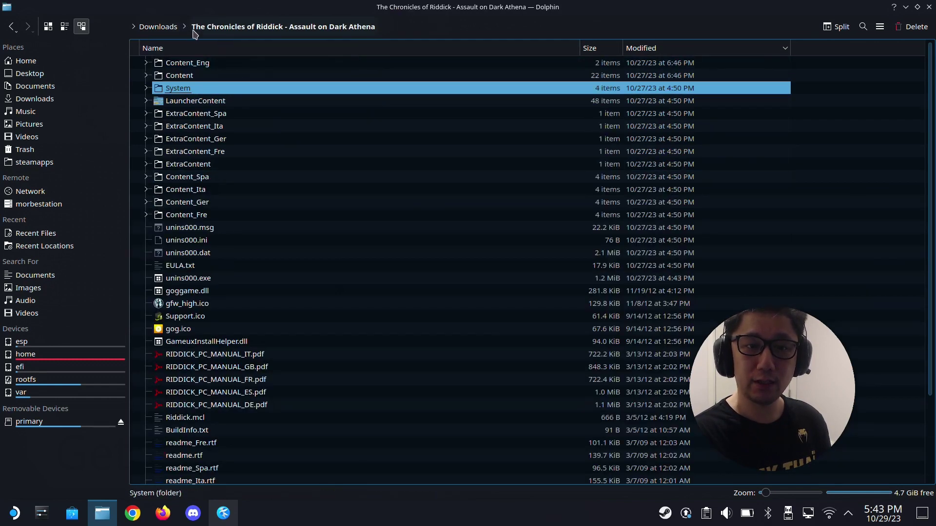
Launch Lutris and begin adding a locally installed game named AODA with the Wine (Runs Windows games) runner.
{"action": "key", "text": "super"}
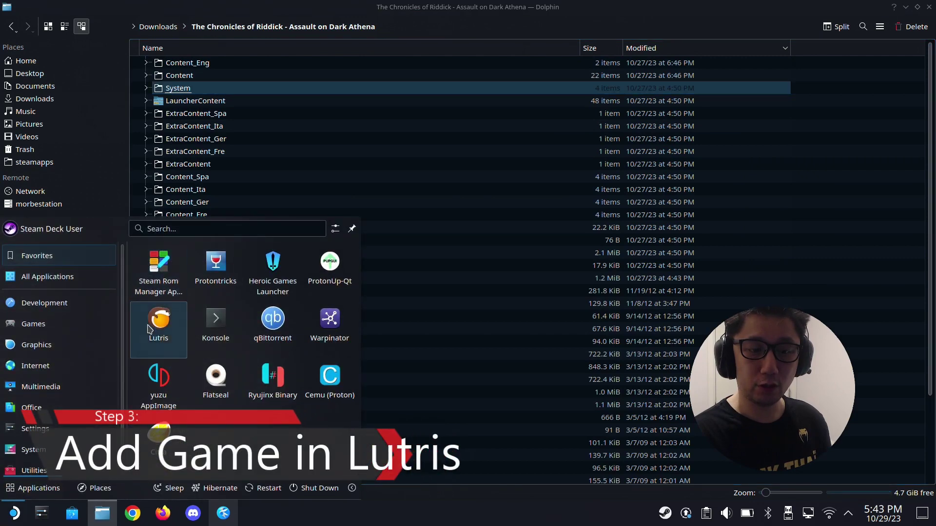
{"action": "left_click", "coordinate": [148, 329]}
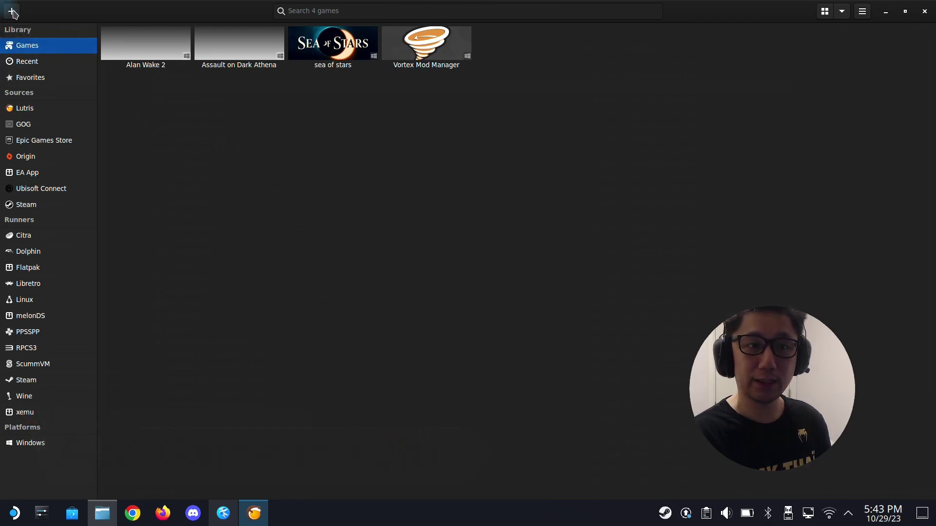
{"action": "left_click", "coordinate": [12, 11]}
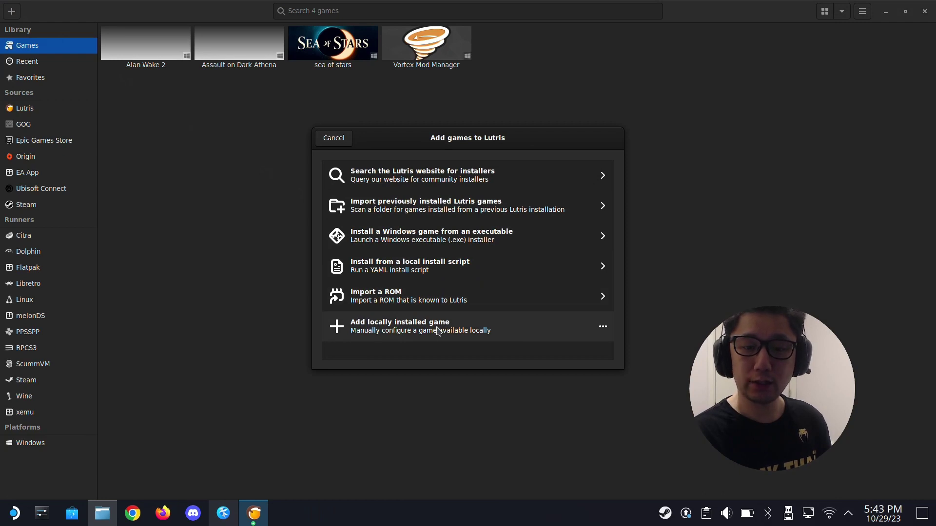
{"action": "left_click", "coordinate": [361, 333]}
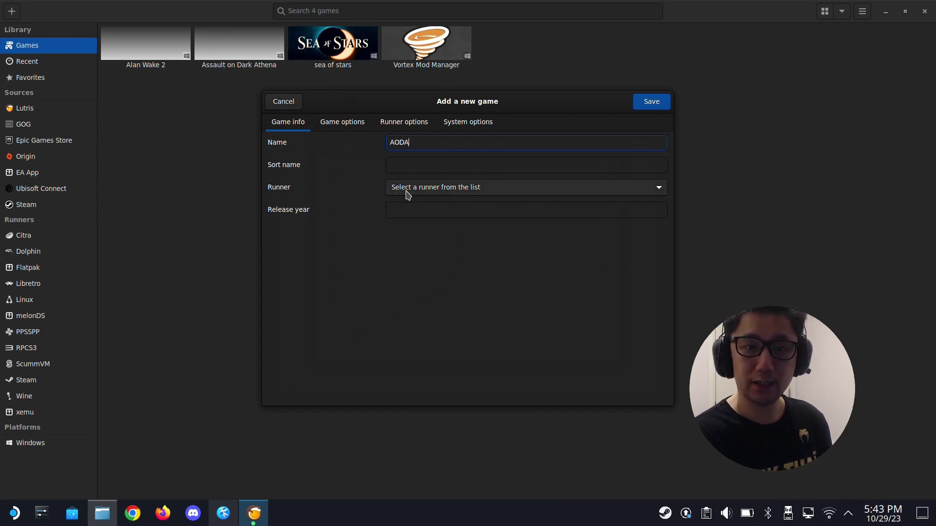
{"action": "left_click", "coordinate": [451, 191]}
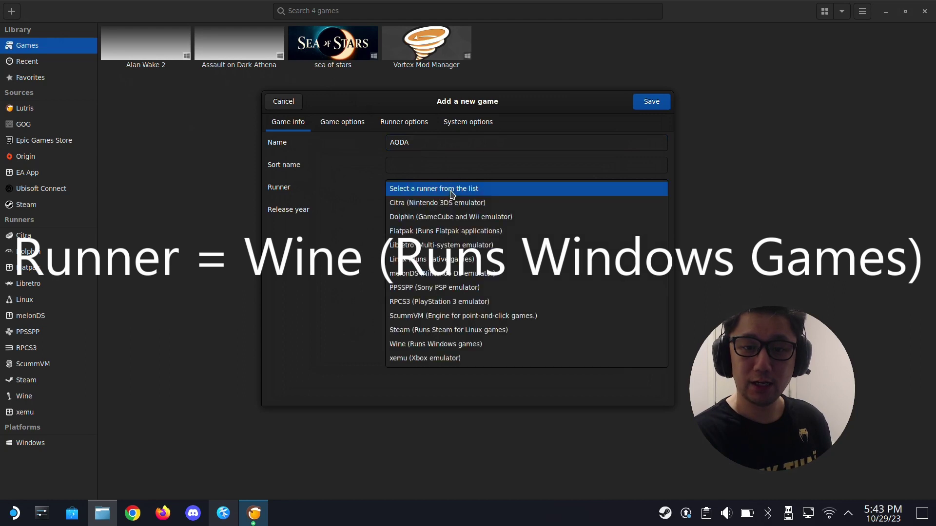
{"action": "left_click", "coordinate": [413, 348]}
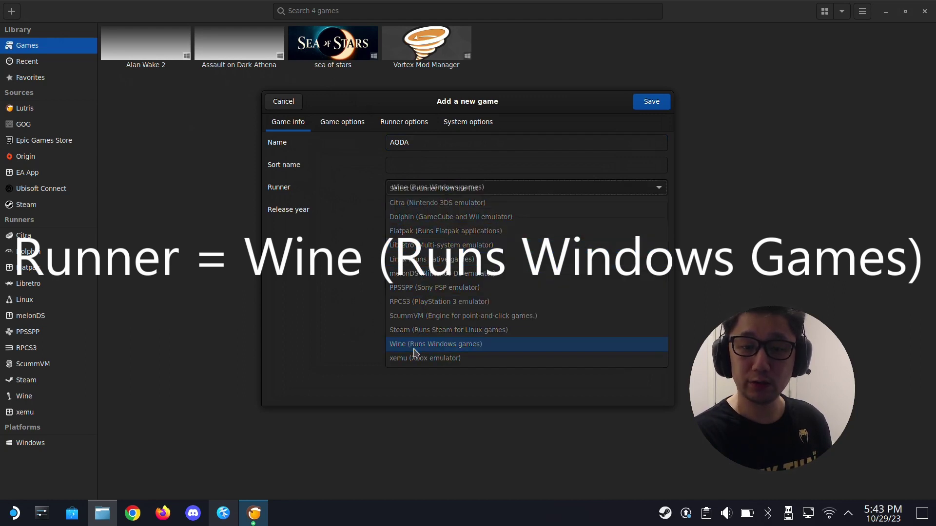
Set the new game's executable to DarkAthena.exe from System/Win32_x86 in the Riddick folder in Downloads.
{"action": "left_click", "coordinate": [347, 122]}
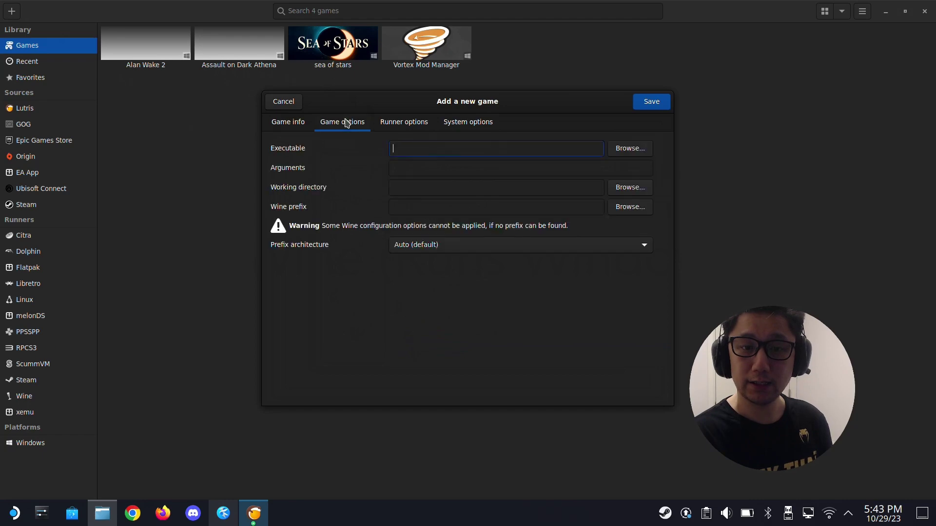
{"action": "left_click", "coordinate": [631, 150]}
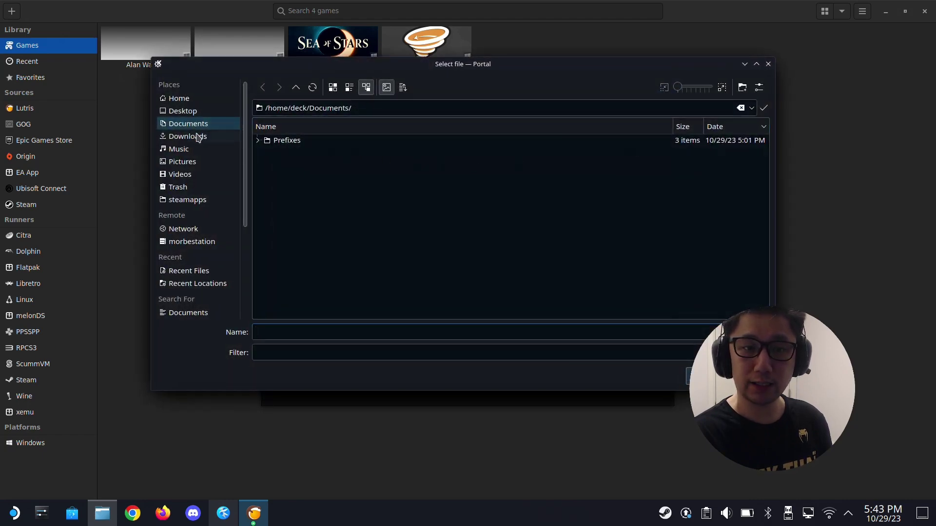
{"action": "left_click", "coordinate": [198, 137]}
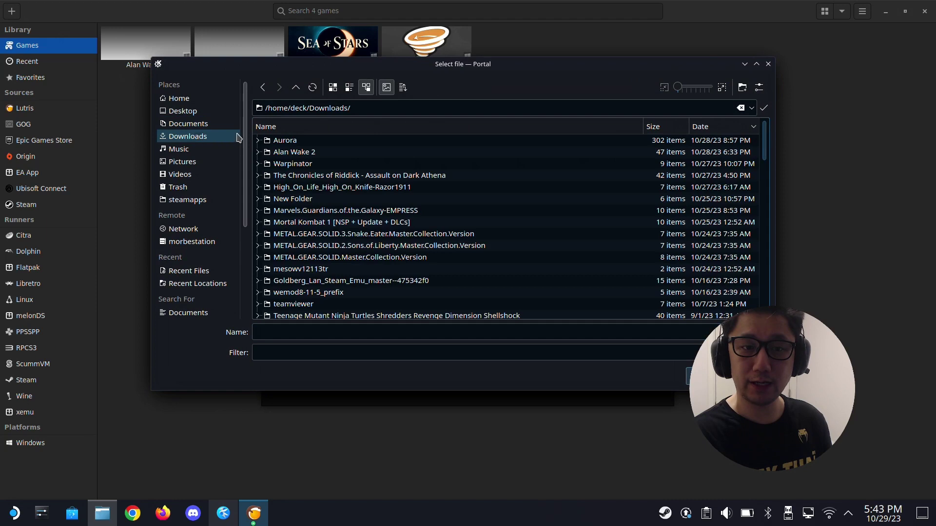
{"action": "left_click", "coordinate": [326, 178]}
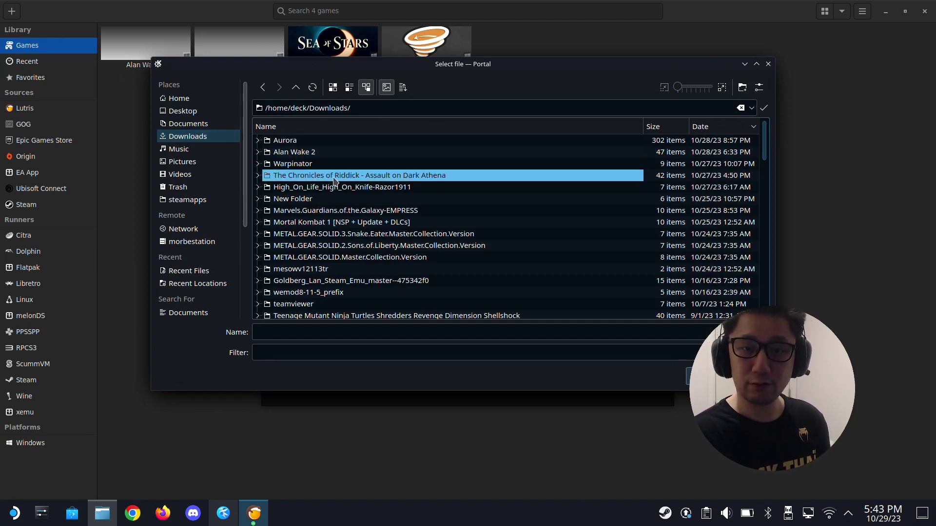
{"action": "double_click", "coordinate": [334, 180]}
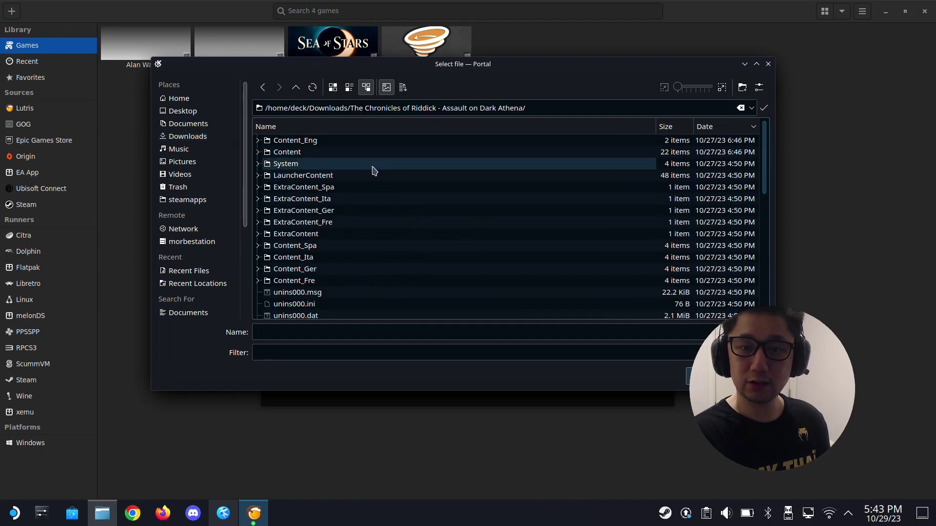
{"action": "double_click", "coordinate": [303, 165]}
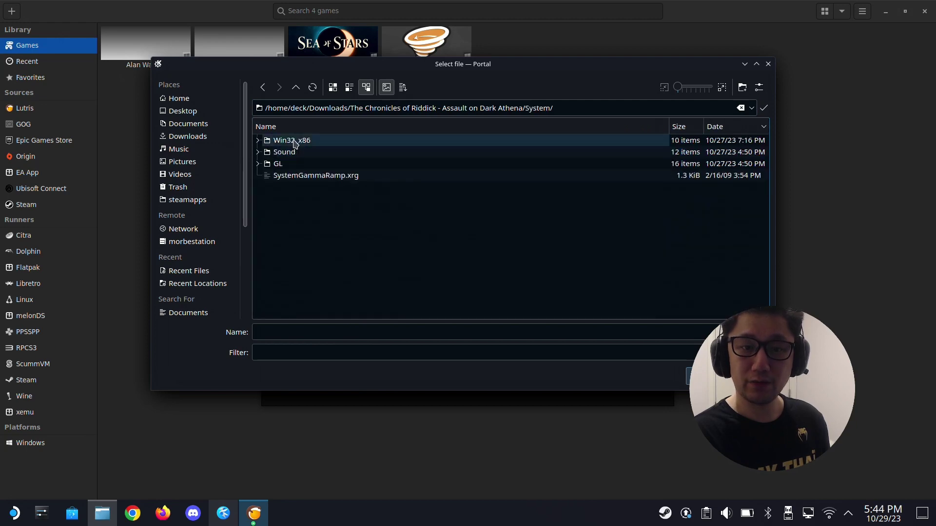
{"action": "double_click", "coordinate": [295, 141]}
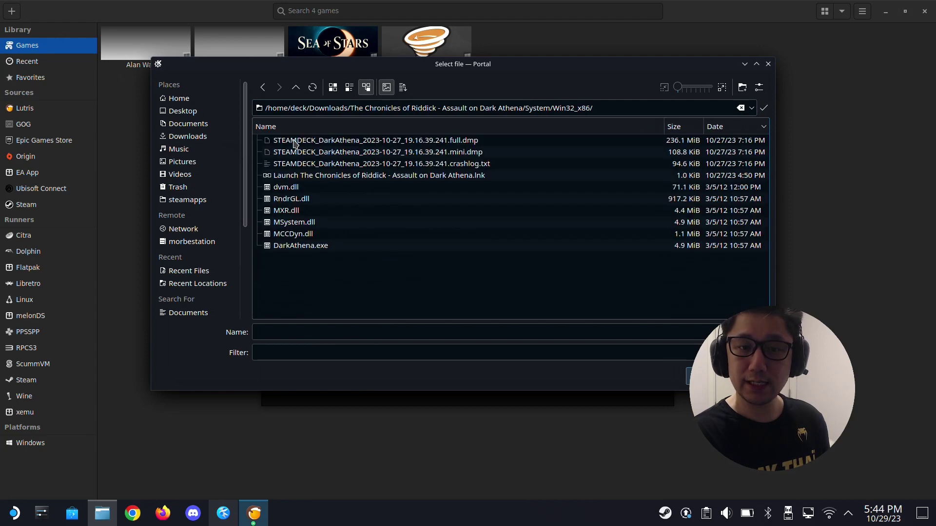
{"action": "double_click", "coordinate": [294, 246]}
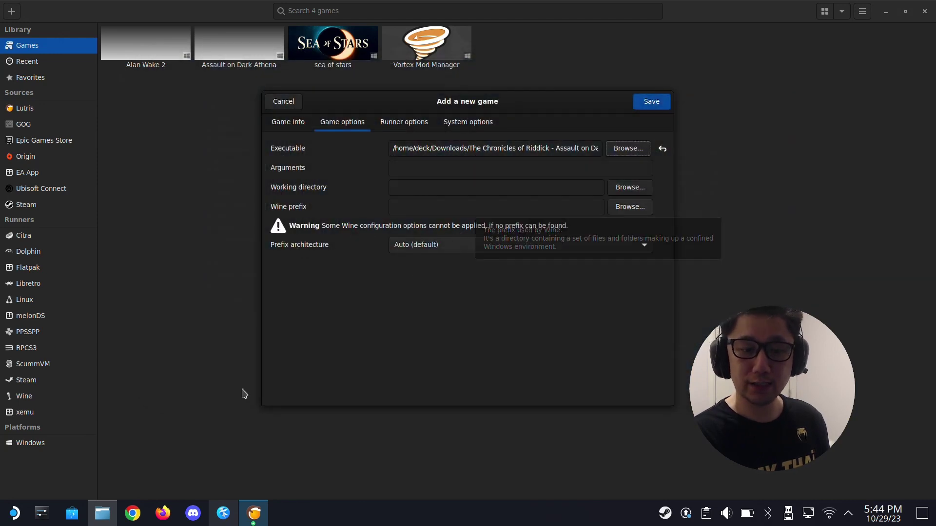
In Dolphin, create a folder named AODA inside Documents/Prefixes and open it.
{"action": "left_click", "coordinate": [102, 513]}
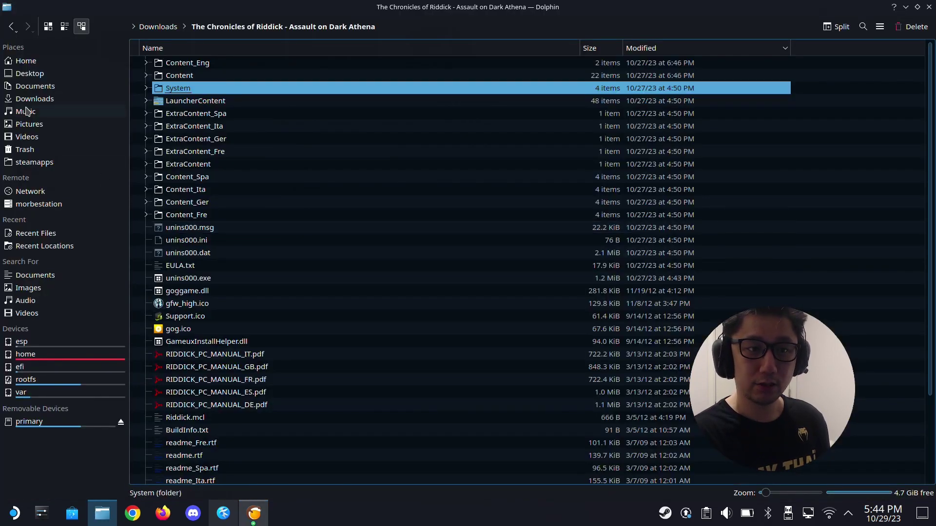
{"action": "left_click", "coordinate": [32, 88]}
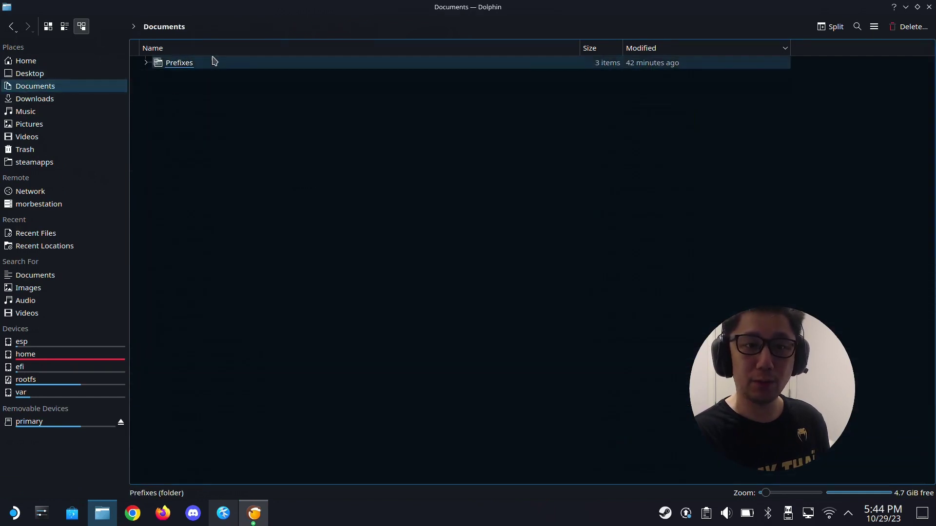
{"action": "left_click", "coordinate": [186, 67]}
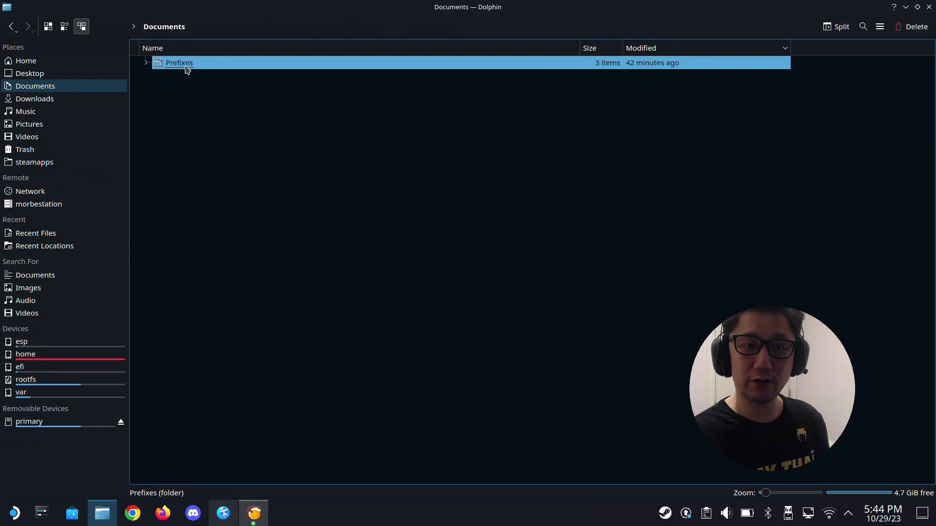
{"action": "double_click", "coordinate": [188, 66]}
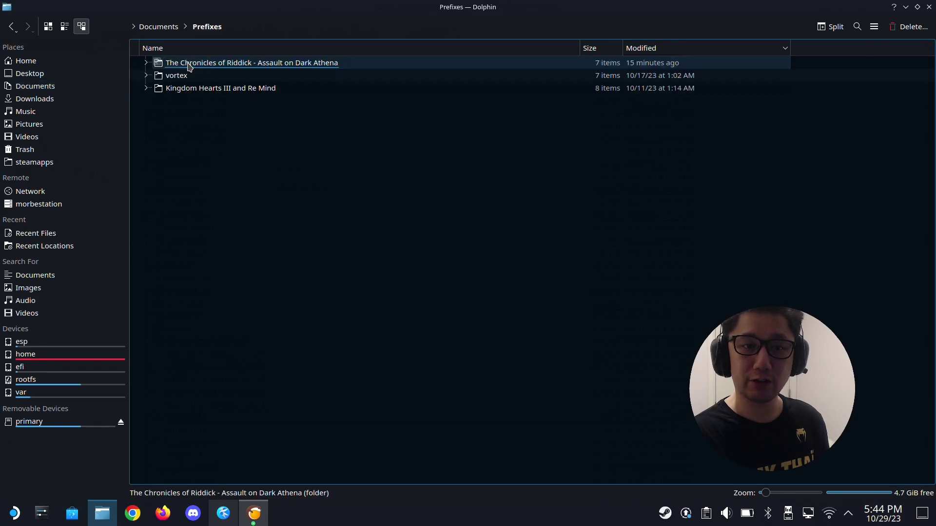
{"action": "right_click", "coordinate": [213, 156]}
{"action": "mouse_move", "coordinate": [281, 176]}
{"action": "mouse_move", "coordinate": [371, 164]}
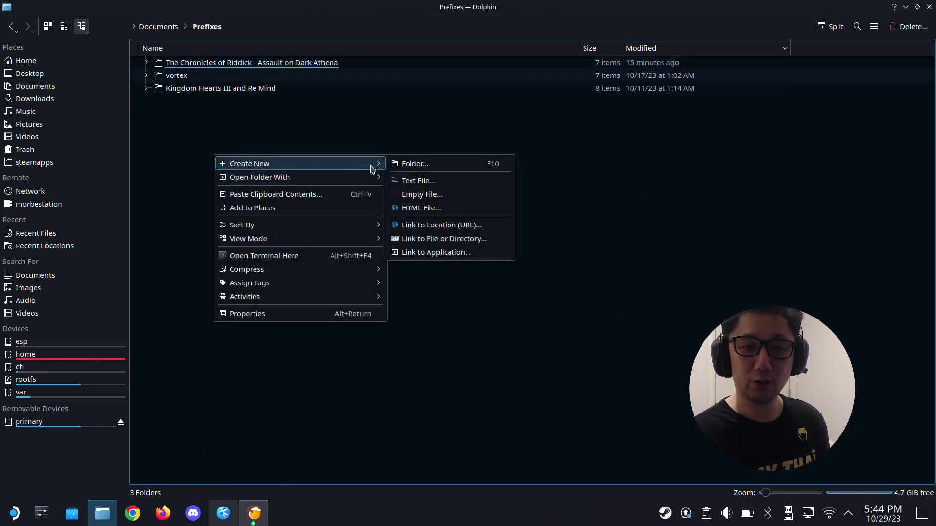
{"action": "left_click", "coordinate": [399, 170]}
{"action": "type", "text": "AODA"}
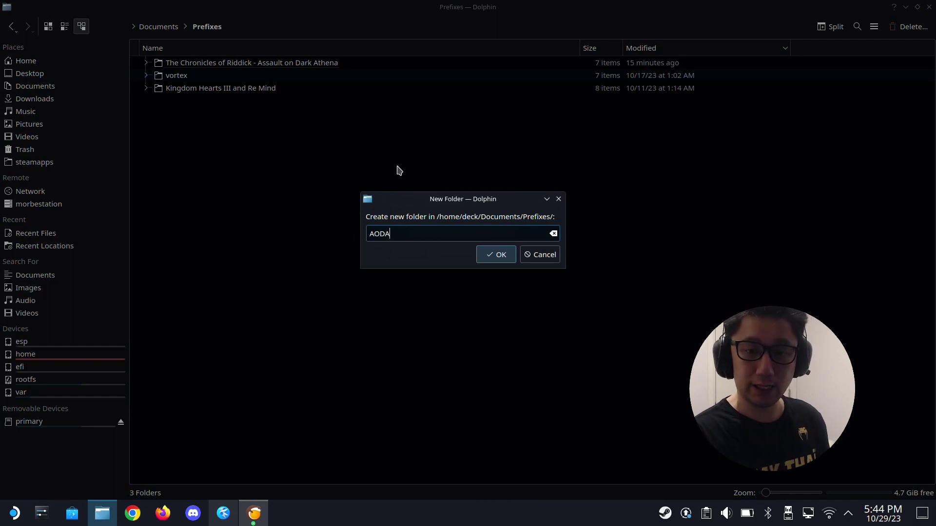
{"action": "left_click", "coordinate": [485, 254]}
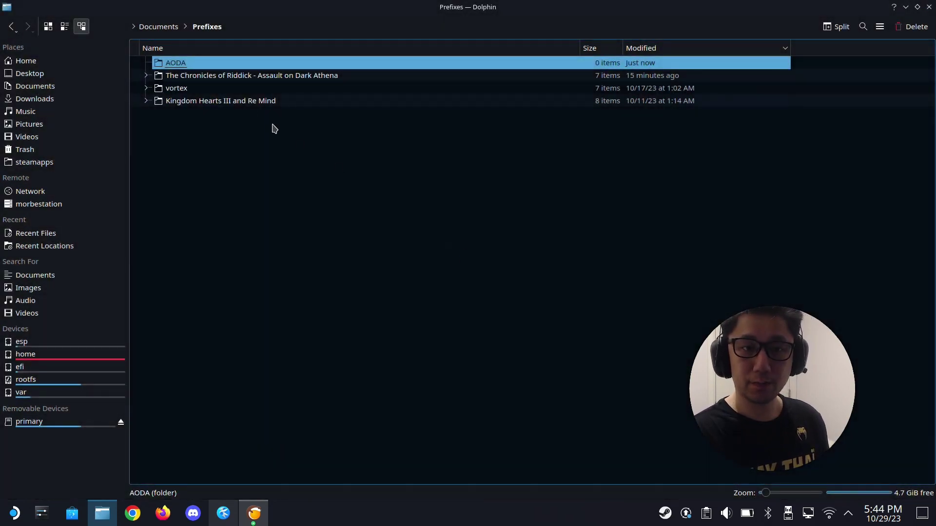
{"action": "left_click", "coordinate": [194, 64]}
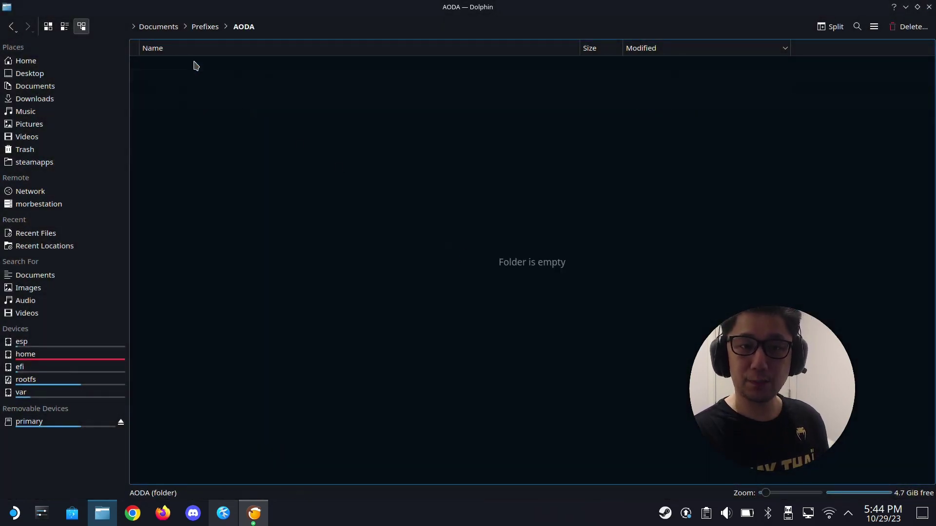
Copy the AODA folder's path from Dolphin and paste it as the new game's Wine prefix in Lutris.
{"action": "left_click", "coordinate": [302, 28]}
{"action": "key", "text": "ctrl+a"}
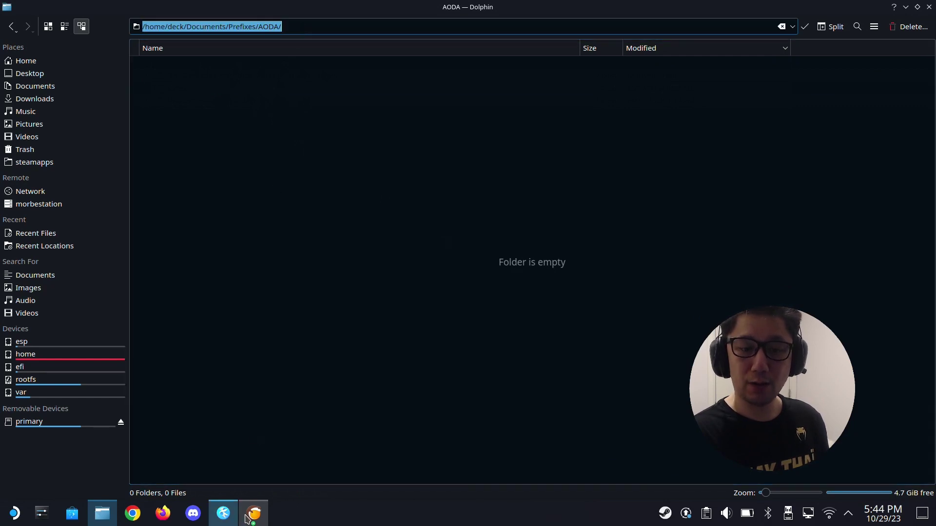
{"action": "right_click", "coordinate": [249, 27]}
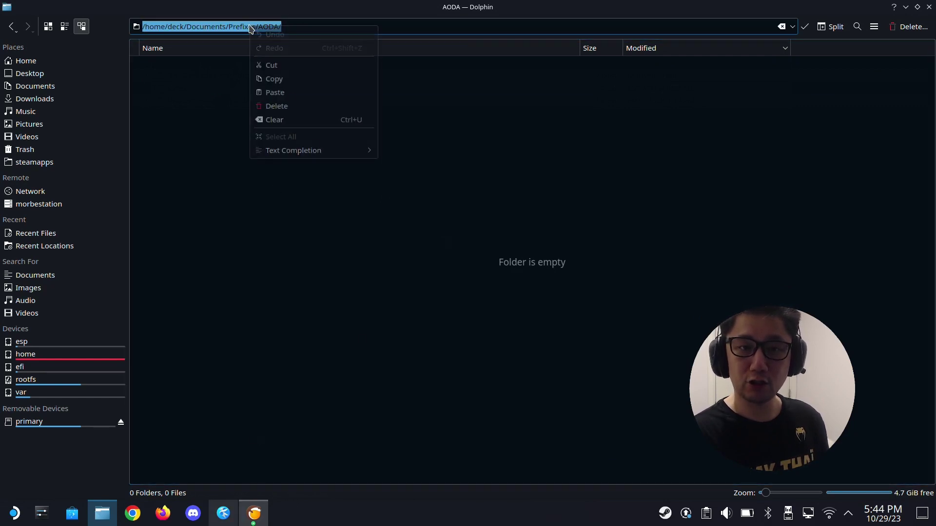
{"action": "left_click", "coordinate": [288, 79]}
{"action": "left_click", "coordinate": [253, 513]}
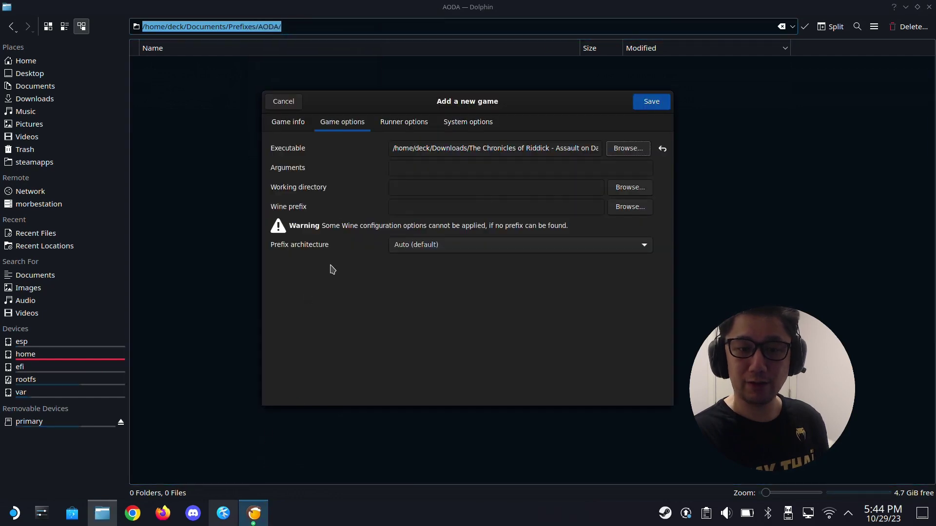
{"action": "left_click", "coordinate": [413, 214]}
{"action": "key", "text": "ctrl+v"}
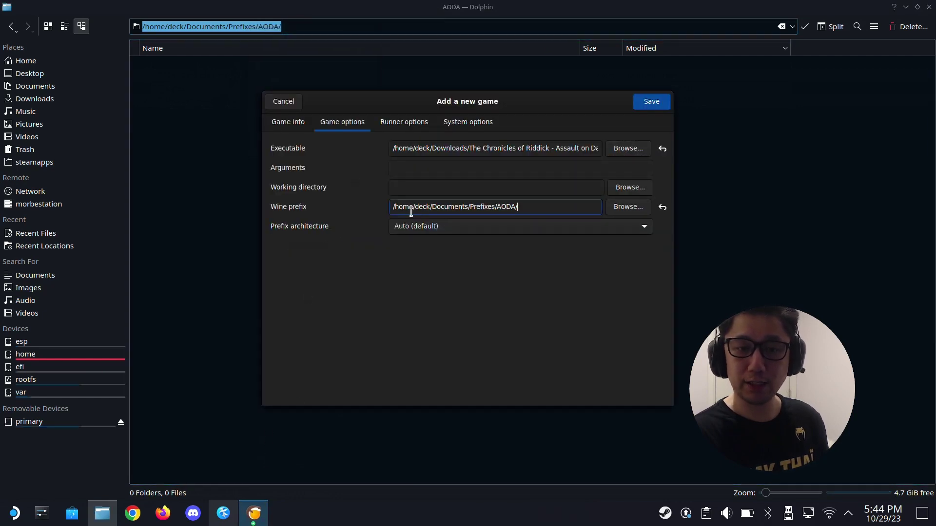
Browse for the Wine prefix folder and set it to /home/deck/Documents/Prefixes/AODA.
{"action": "left_click", "coordinate": [629, 207]}
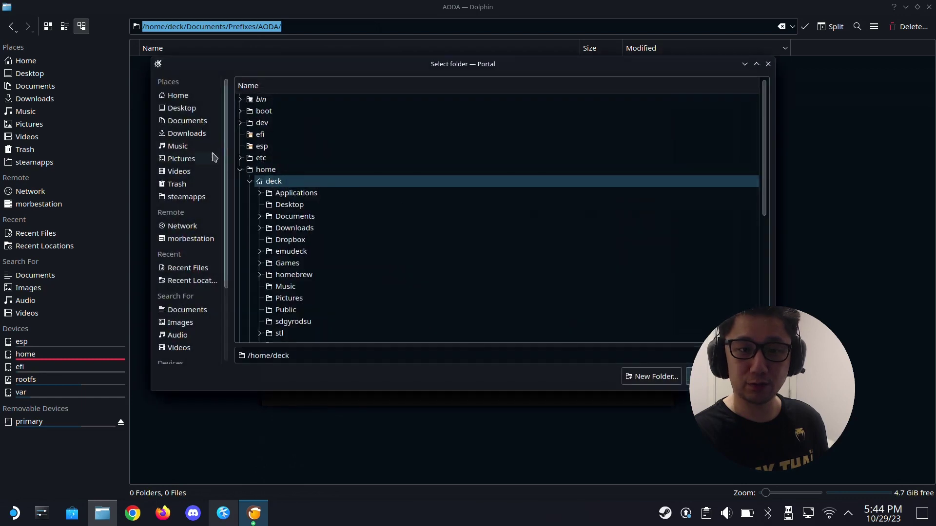
{"action": "left_click", "coordinate": [185, 122]}
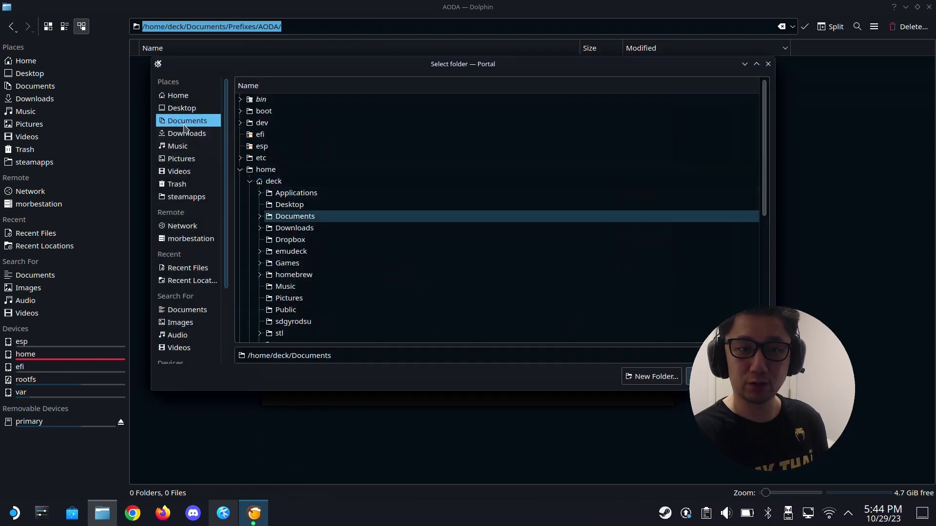
{"action": "left_click", "coordinate": [261, 216]}
{"action": "left_click", "coordinate": [272, 229]}
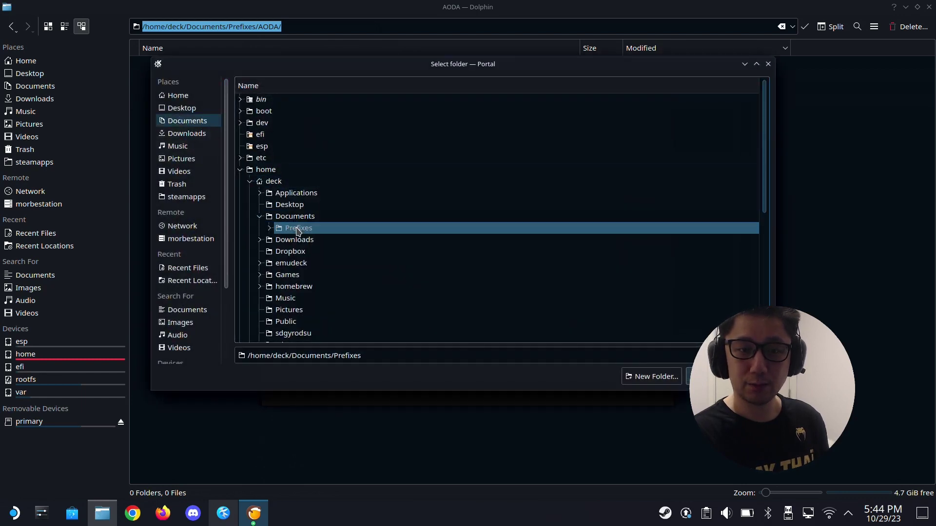
{"action": "left_click", "coordinate": [271, 230]}
{"action": "left_click", "coordinate": [299, 241]}
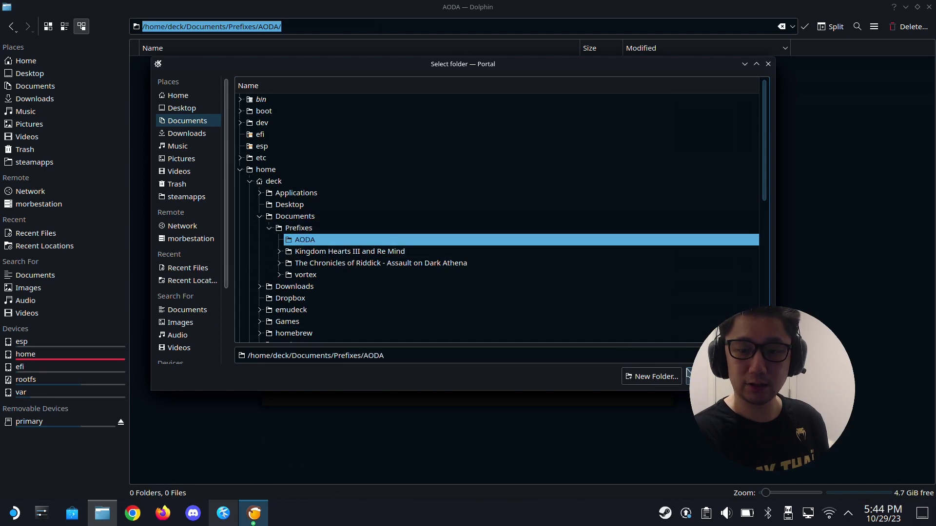
{"action": "left_click", "coordinate": [689, 375]}
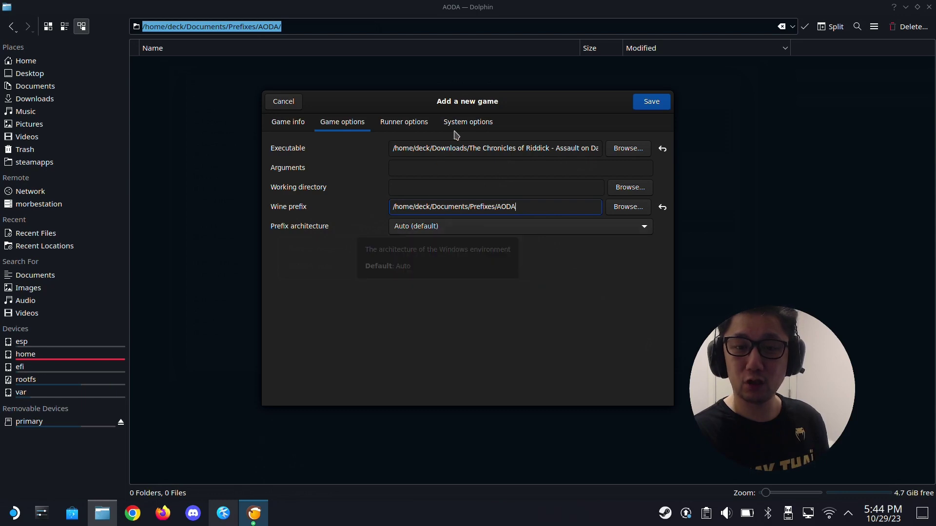
In the new game's runner options, choose wine-ge-8-21-x86_64 (default) as the Wine version.
{"action": "left_click", "coordinate": [418, 127]}
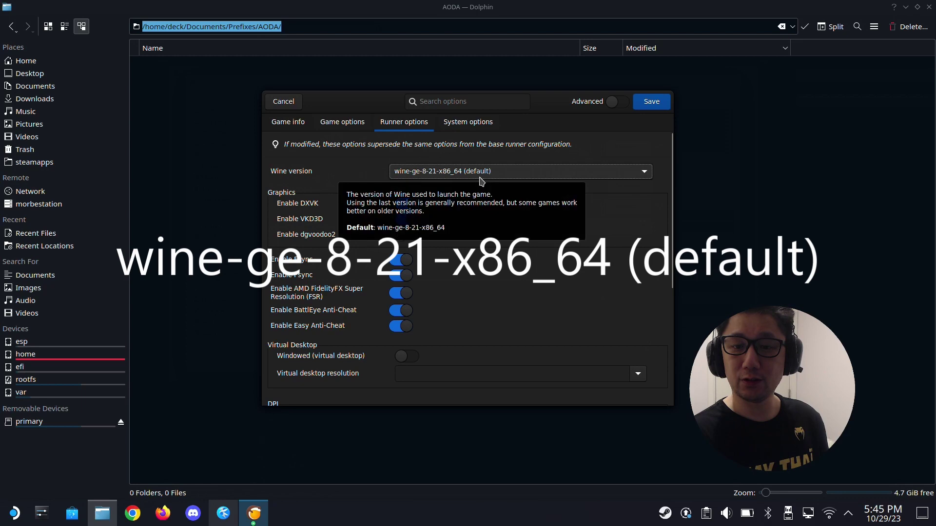
{"action": "left_click", "coordinate": [450, 171]}
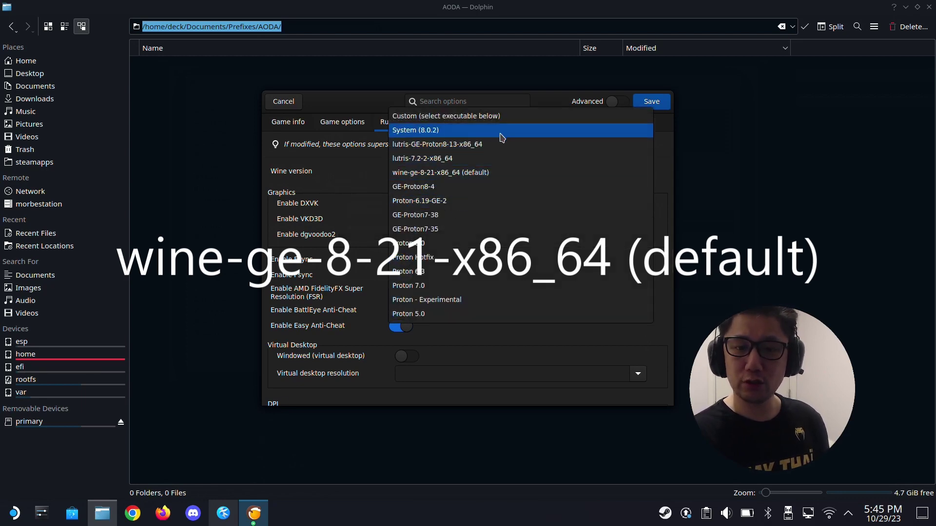
{"action": "left_click", "coordinate": [500, 174]}
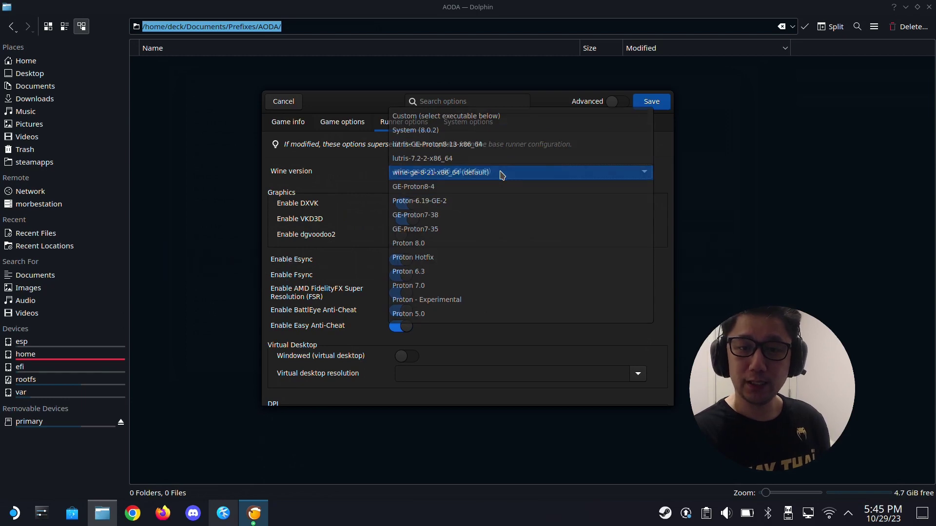
In ProtonUp-Qt, review the Wine-GE versions available for Lutris Flatpak, including GE-Proton8-21, and close it without installing anything.
{"action": "left_click", "coordinate": [20, 521]}
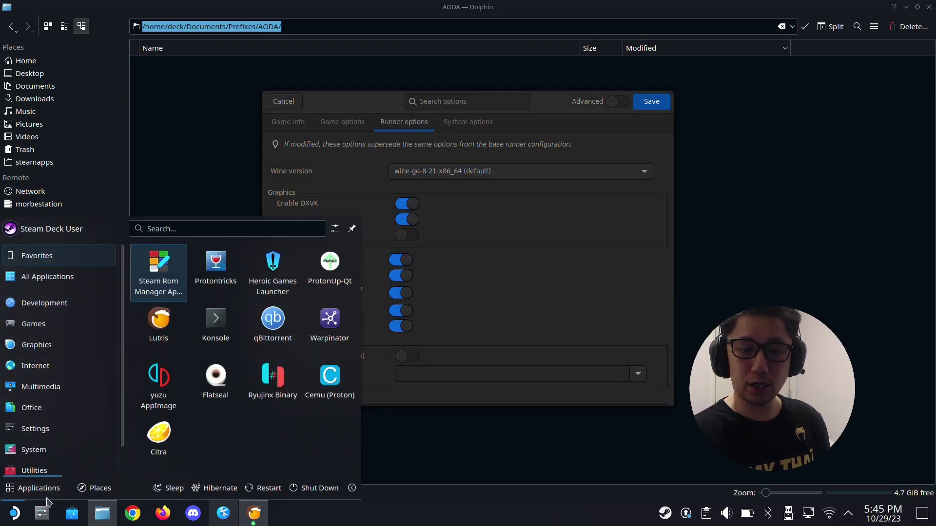
{"action": "left_click", "coordinate": [331, 283]}
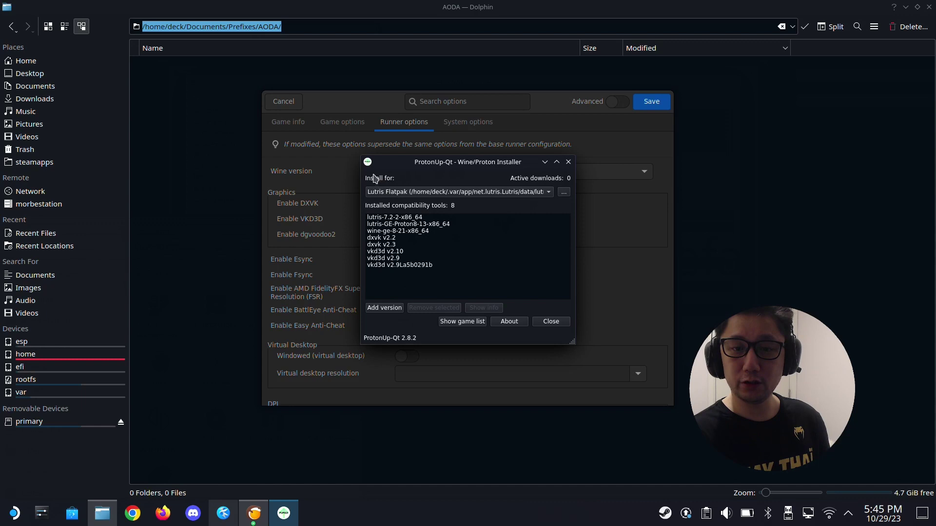
{"action": "left_click", "coordinate": [412, 193]}
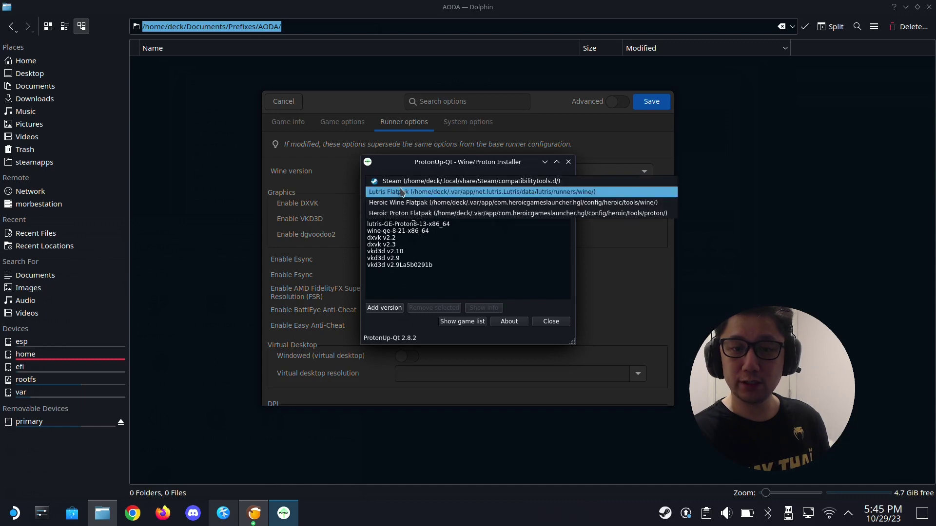
{"action": "left_click", "coordinate": [415, 192]}
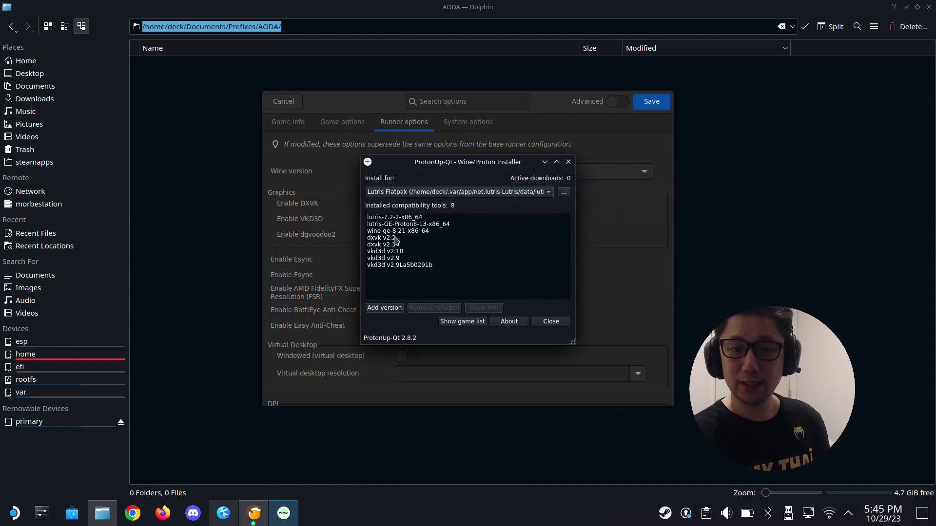
{"action": "left_click", "coordinate": [383, 309]}
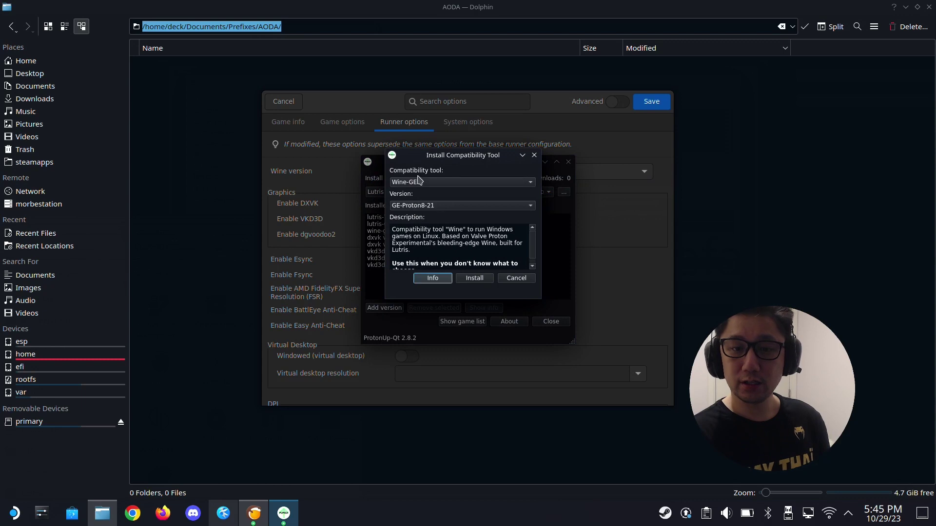
{"action": "left_click", "coordinate": [422, 184]}
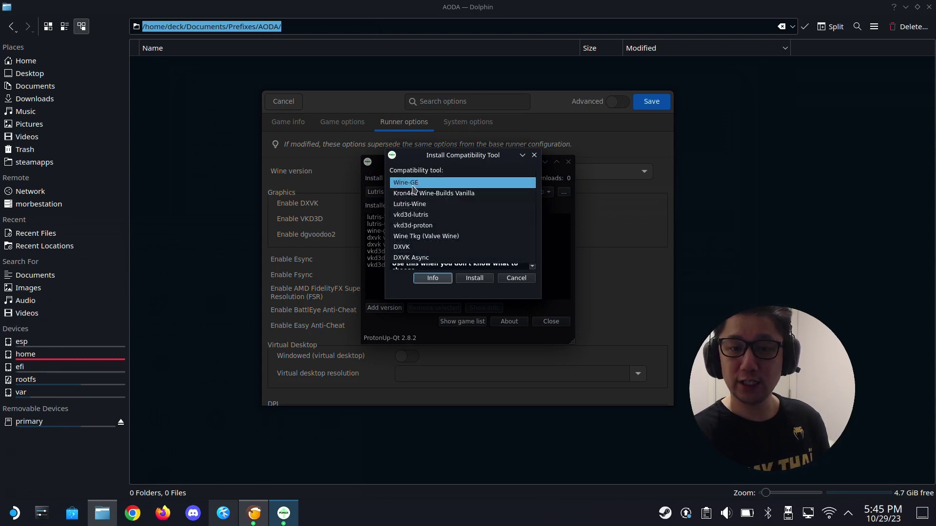
{"action": "left_click", "coordinate": [418, 195]}
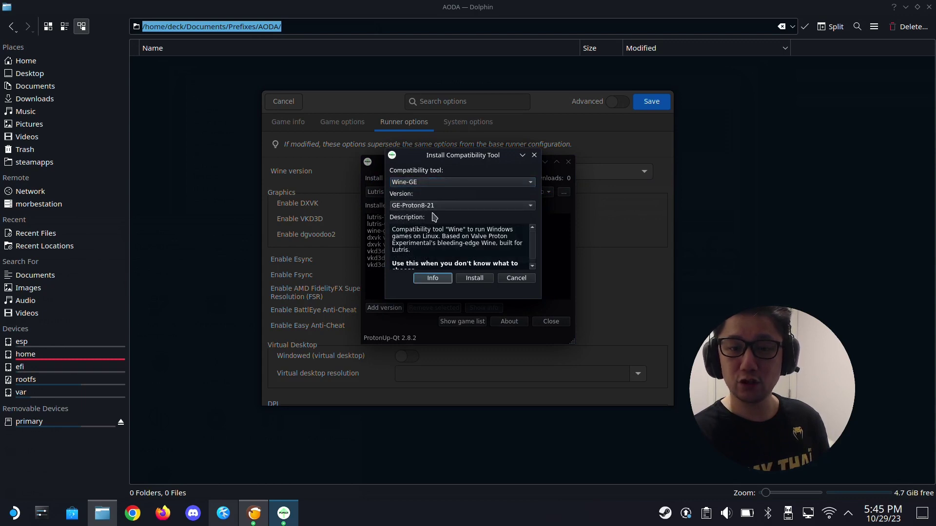
{"action": "left_click", "coordinate": [440, 209]}
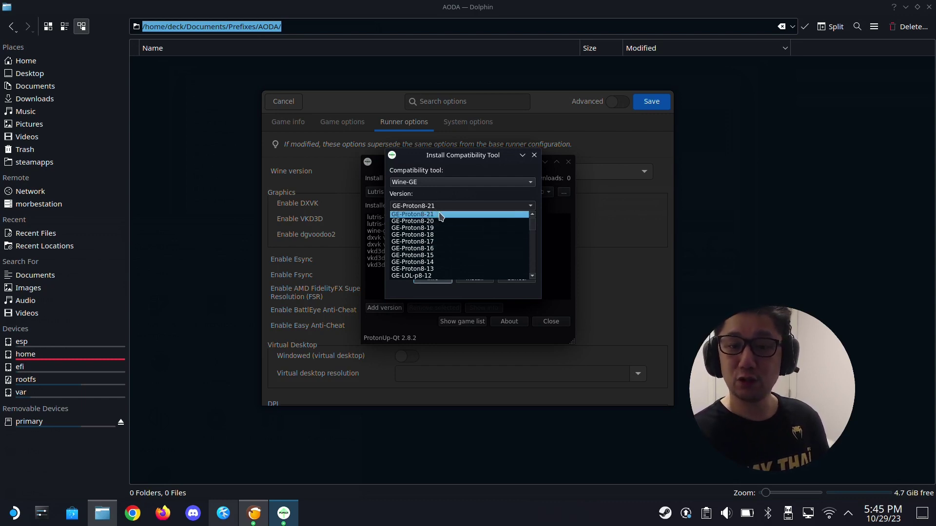
{"action": "left_click", "coordinate": [441, 215]}
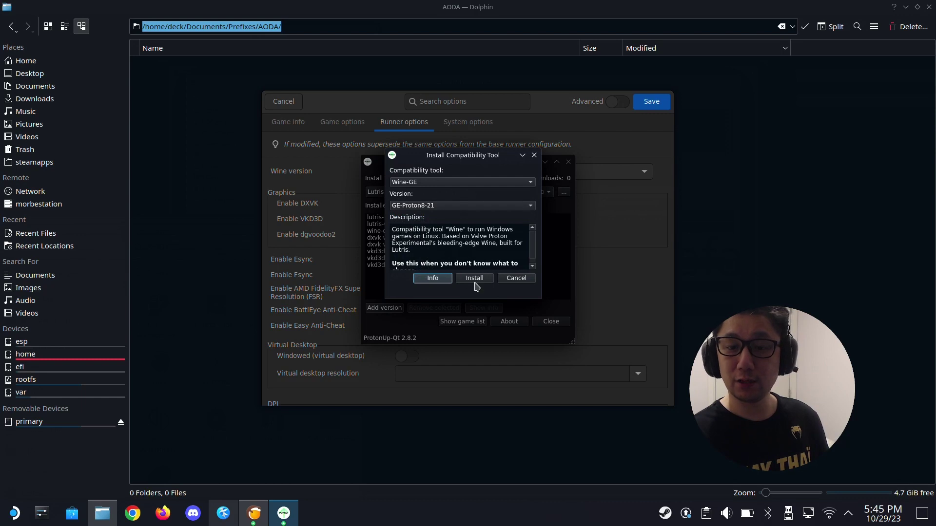
{"action": "left_click", "coordinate": [511, 278]}
{"action": "left_click", "coordinate": [551, 321]}
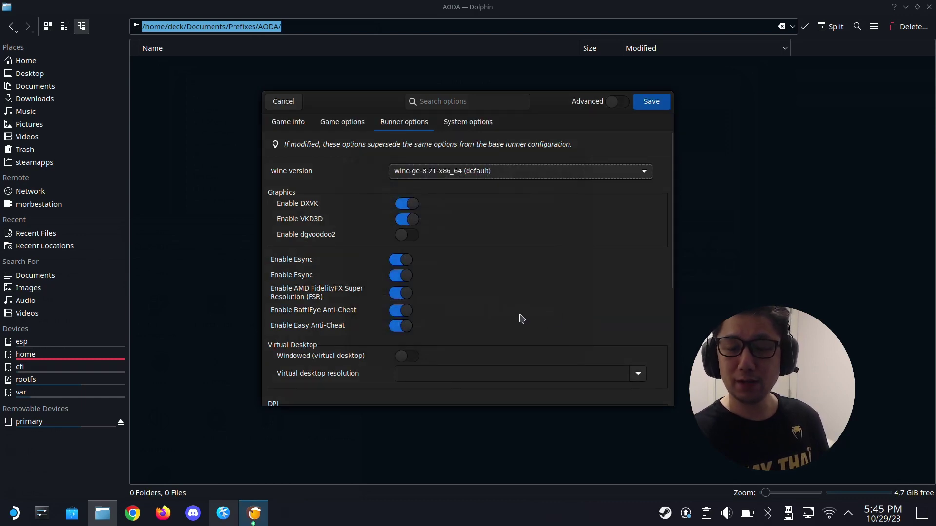
Back in Lutris, select wine-ge-8-21-x86_64 (default) again and save the AODA game entry.
{"action": "left_click", "coordinate": [492, 178]}
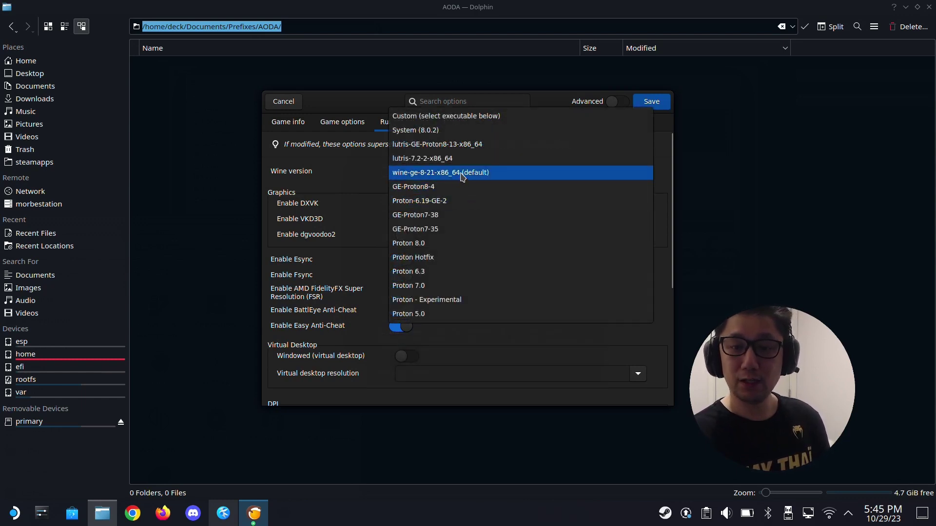
{"action": "left_click", "coordinate": [462, 177]}
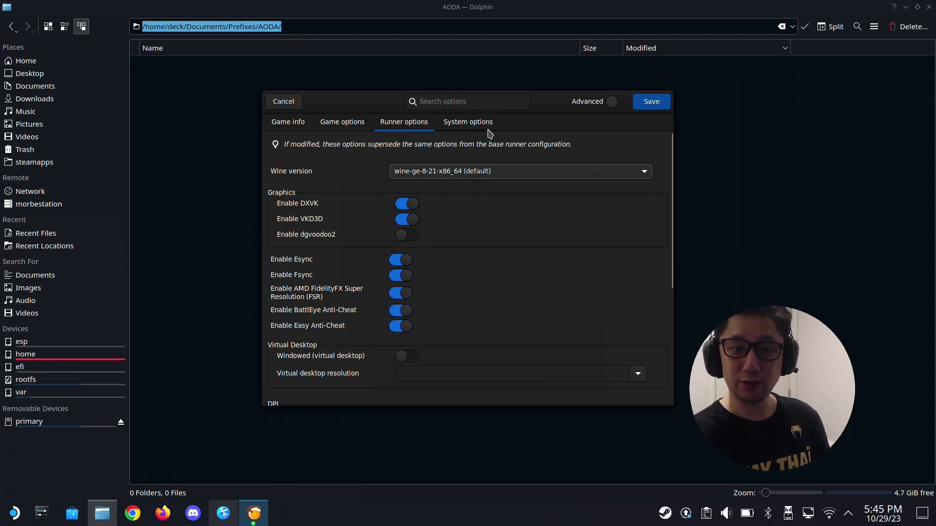
{"action": "left_click", "coordinate": [653, 106]}
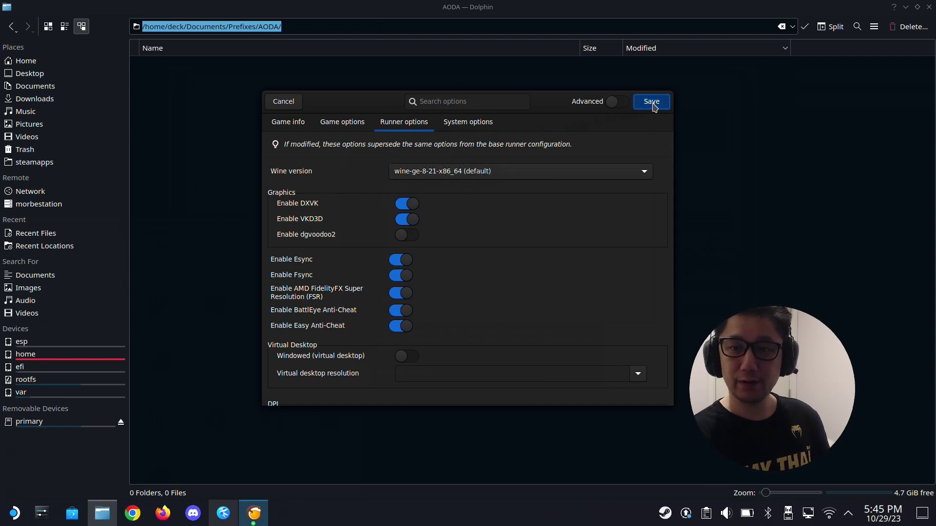
Check in Dolphin that the AODA prefix folder has no files, and launch the AODA game from the Lutris library.
{"action": "left_click", "coordinate": [906, 7]}
{"action": "left_click", "coordinate": [261, 62]}
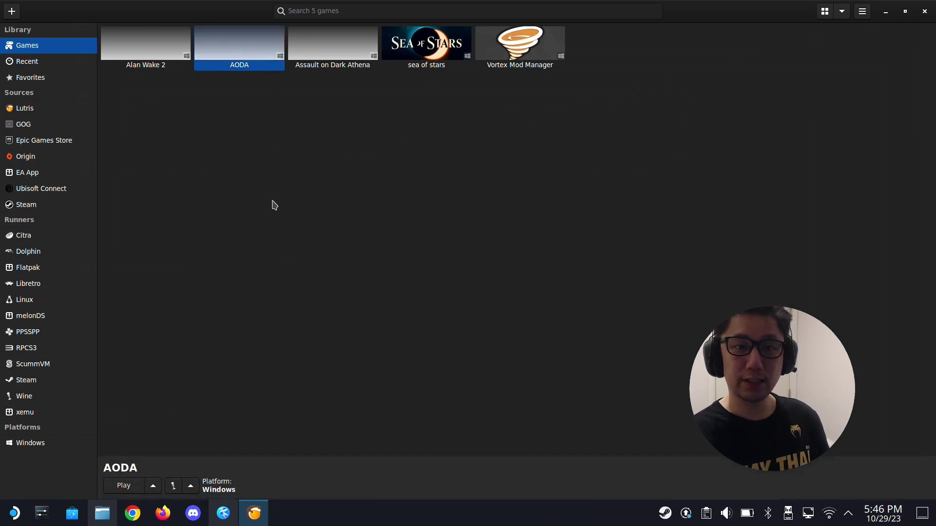
{"action": "right_click", "coordinate": [239, 41]}
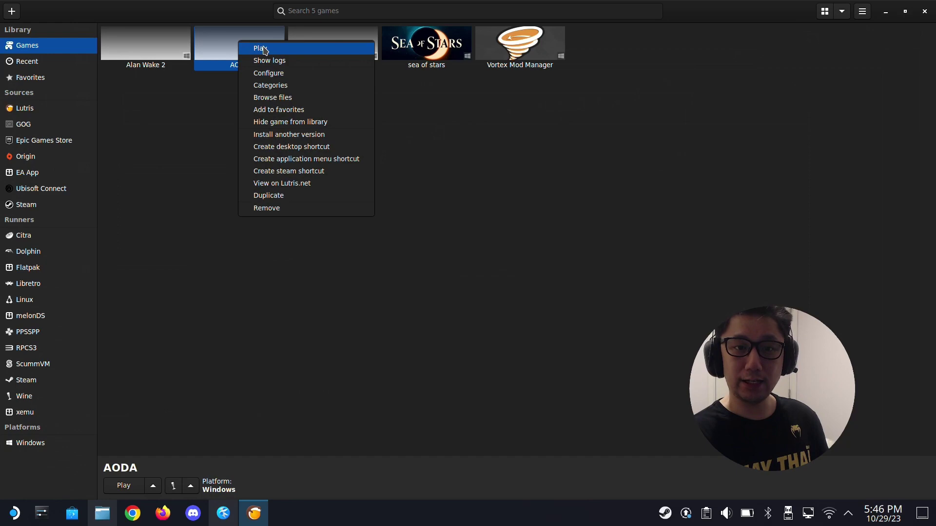
{"action": "left_click", "coordinate": [100, 511]}
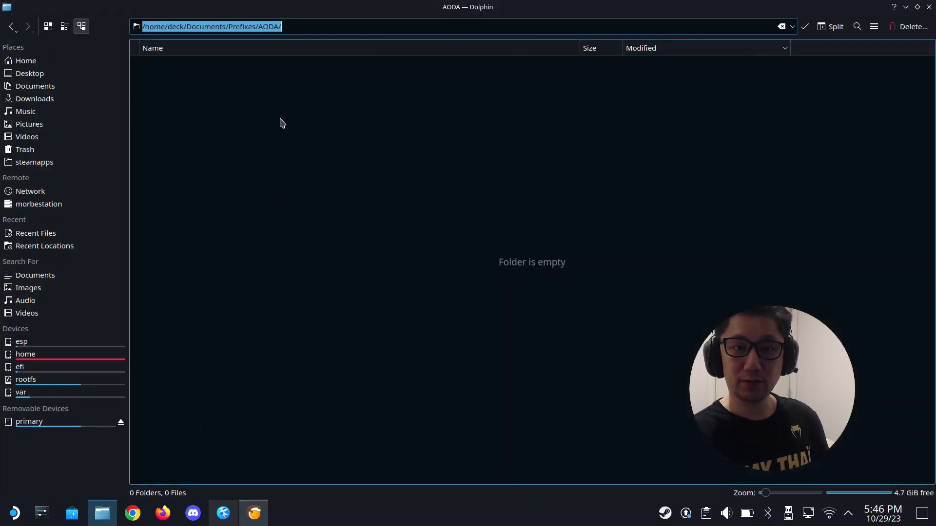
{"action": "left_click", "coordinate": [282, 123]}
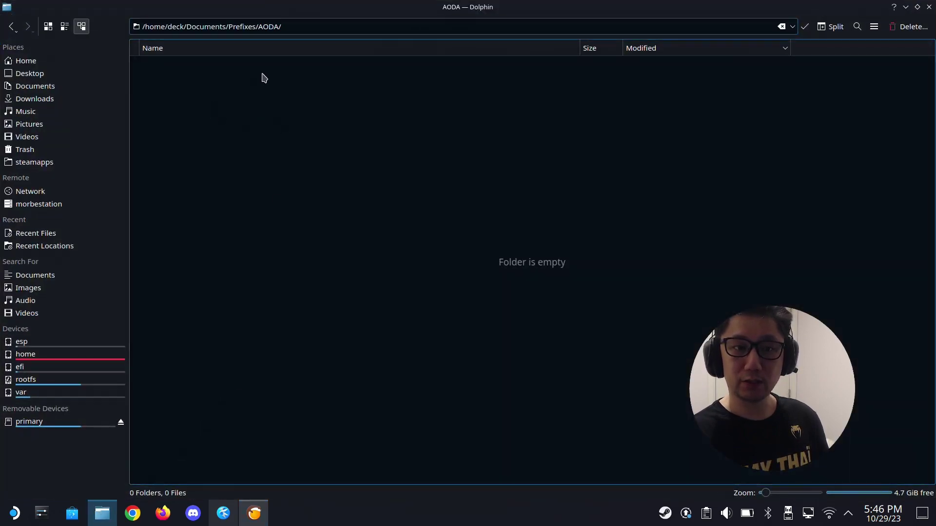
{"action": "left_click", "coordinate": [102, 513]}
{"action": "right_click", "coordinate": [265, 52]}
{"action": "left_click", "coordinate": [272, 53]}
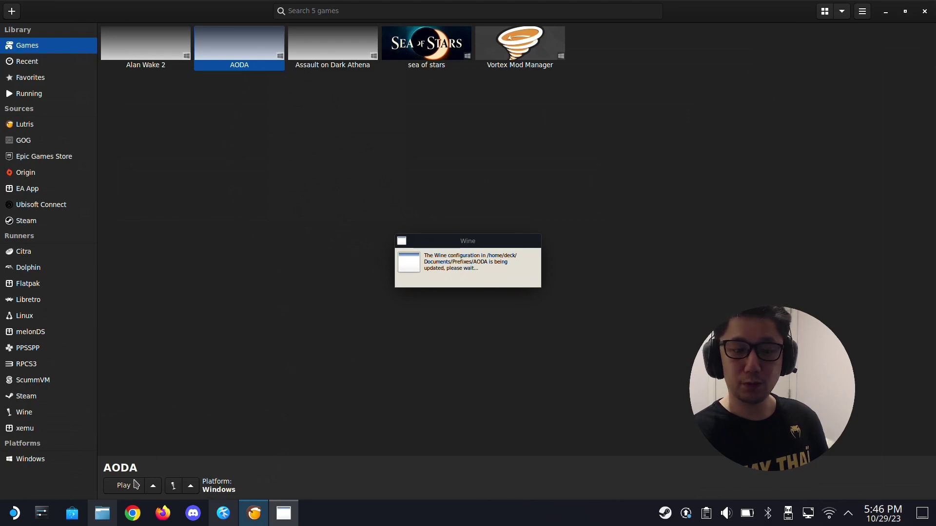
Open the AODA prefix folder in Dolphin to check which files Wine generates there, and minimize Dolphin.
{"action": "left_click", "coordinate": [101, 513]}
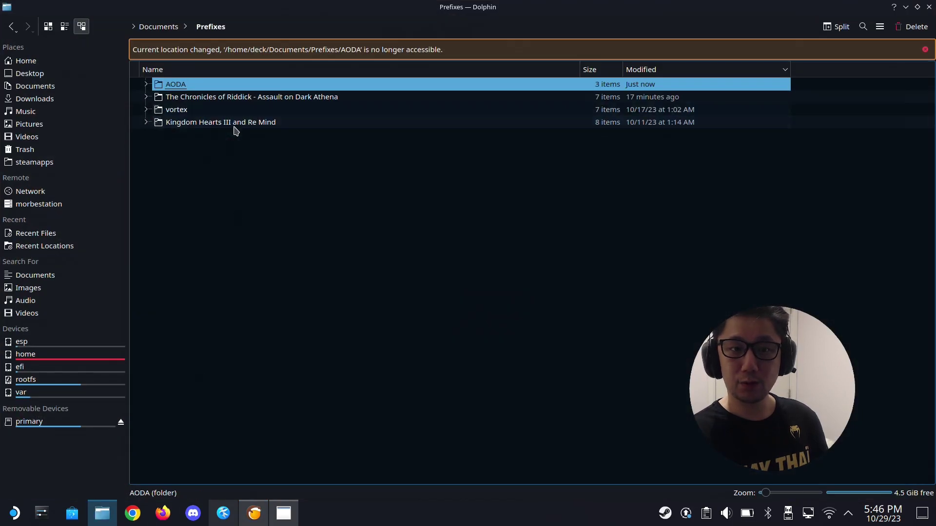
{"action": "left_click", "coordinate": [183, 84]}
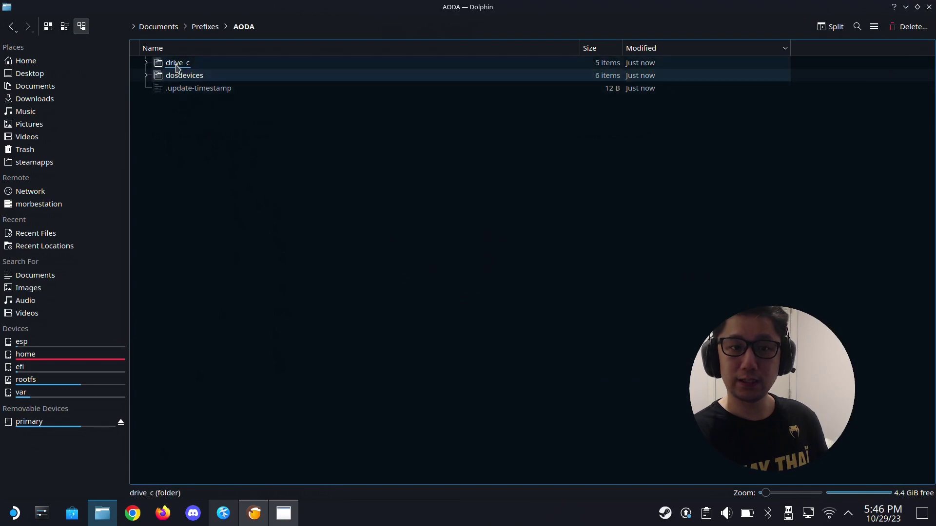
{"action": "left_click", "coordinate": [906, 6]}
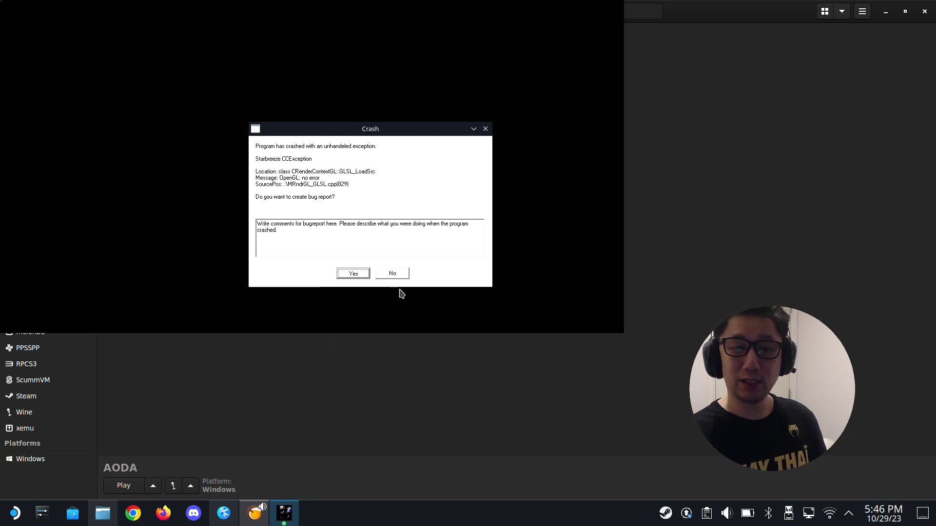
Dismiss the game's crash report without sending it and minimize Lutris to show the desktop.
{"action": "left_click", "coordinate": [485, 128]}
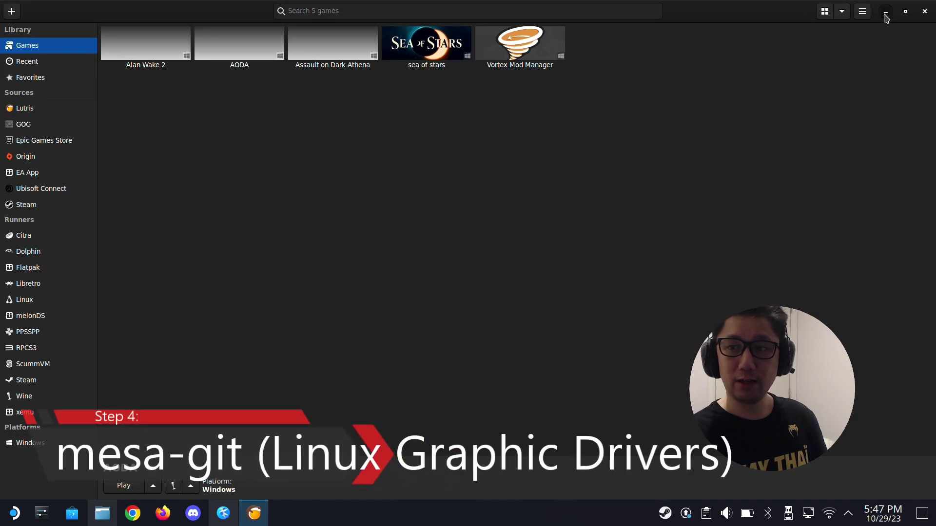
{"action": "left_click", "coordinate": [885, 15]}
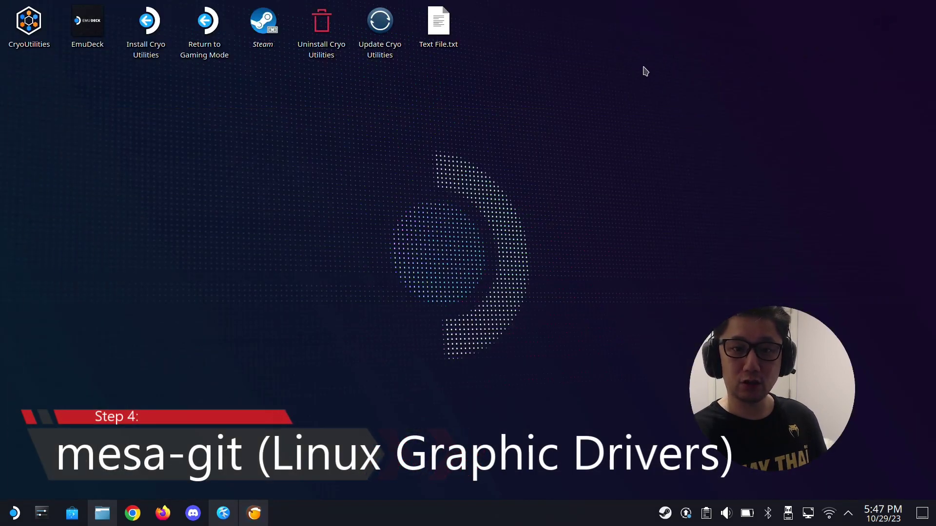
Bring up Text File.txt in Kate with the mesa-git commands and launch Konsole from all applications.
{"action": "left_click", "coordinate": [220, 507]}
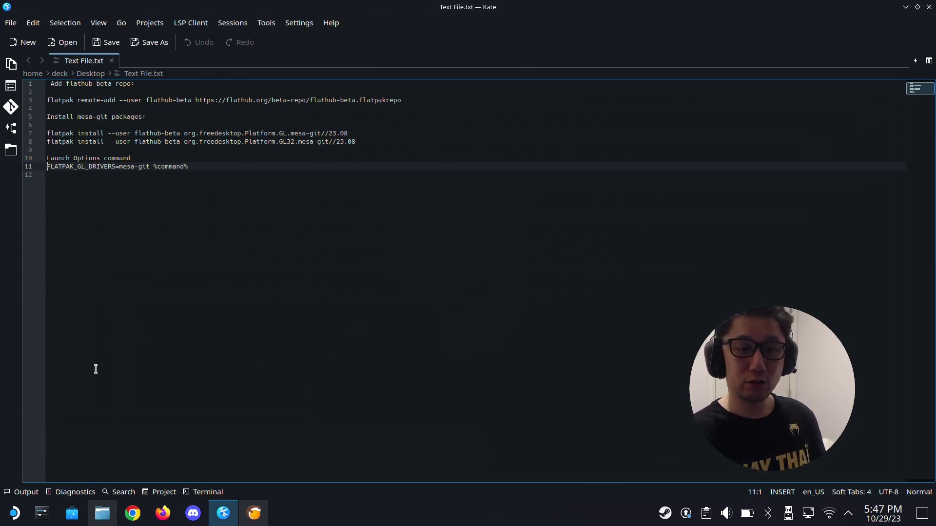
{"action": "left_click", "coordinate": [15, 515]}
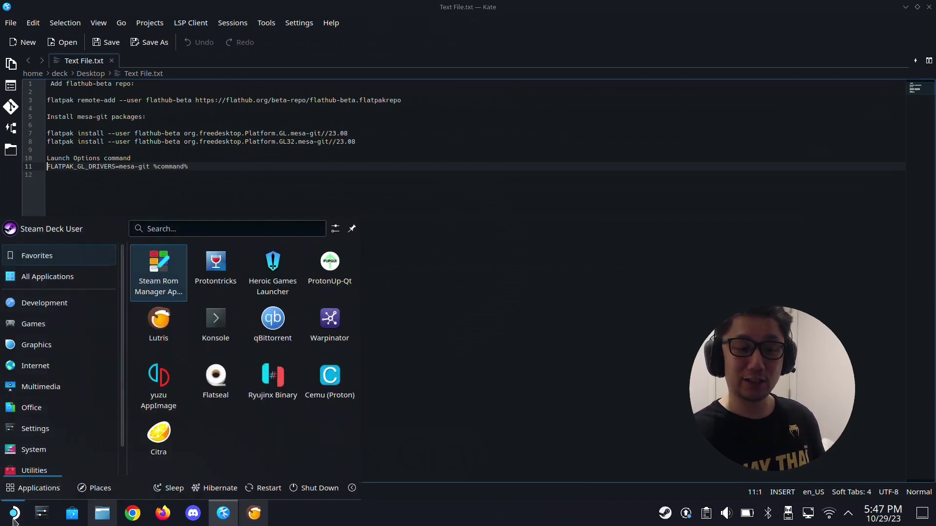
{"action": "mouse_move", "coordinate": [79, 285]}
{"action": "scroll", "coordinate": [205, 325], "scroll_direction": "down", "scroll_amount": 10}
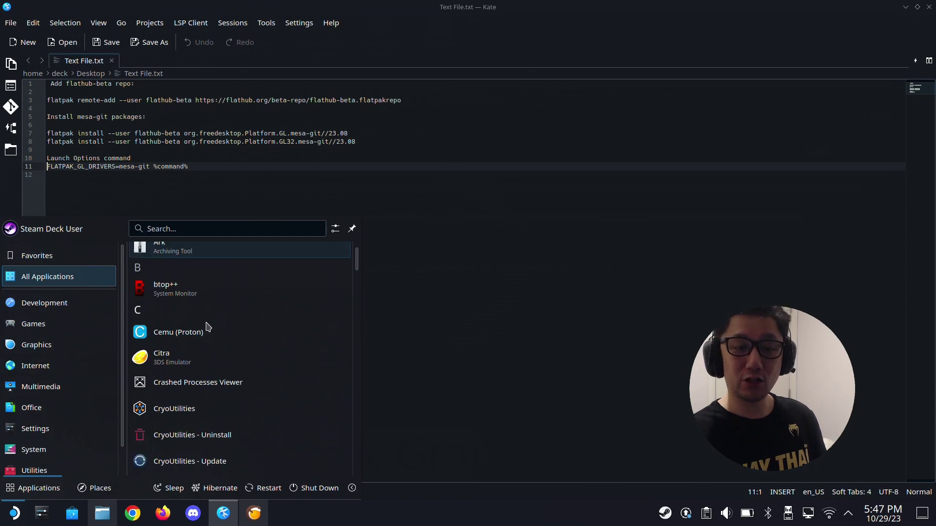
{"action": "scroll", "coordinate": [185, 387], "scroll_direction": "down", "scroll_amount": 3}
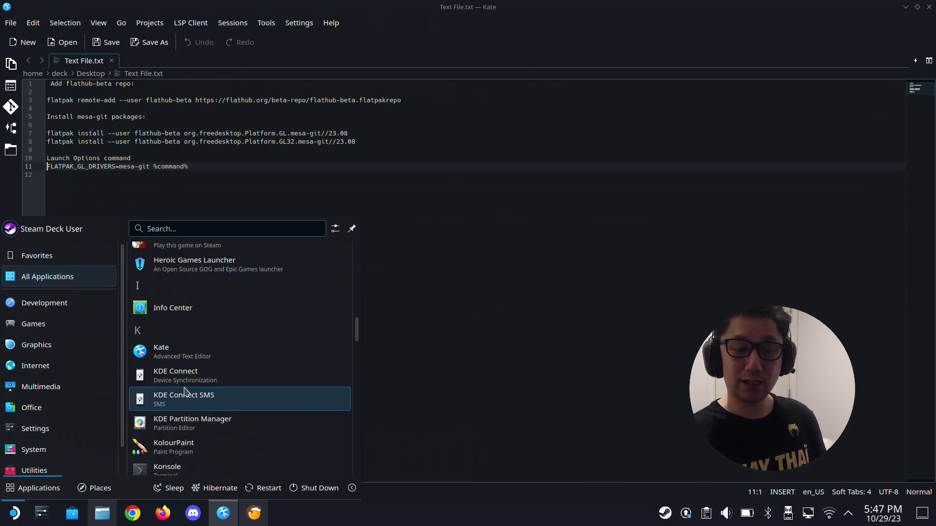
{"action": "left_click", "coordinate": [161, 414]}
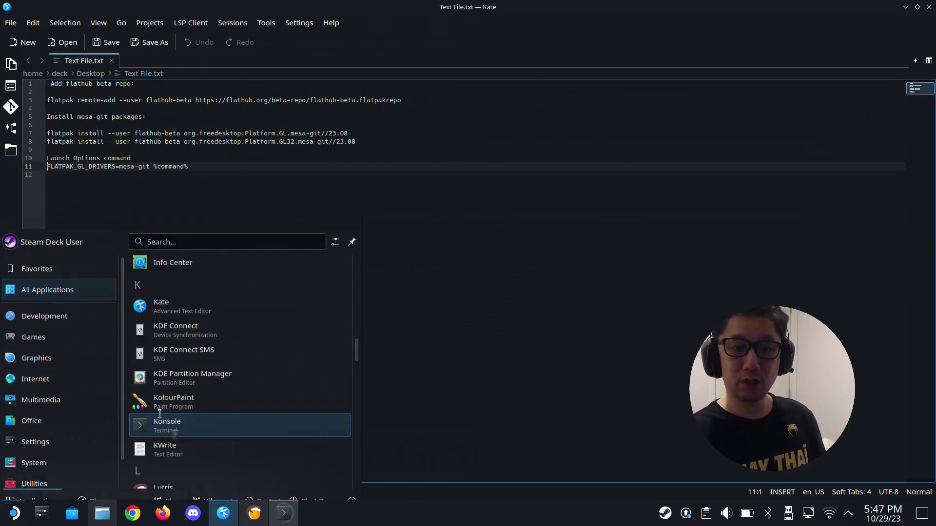
Copy the flatpak remote-add command for the flathub-beta repo from Text File.txt and run it in Konsole.
{"action": "left_click", "coordinate": [408, 100]}
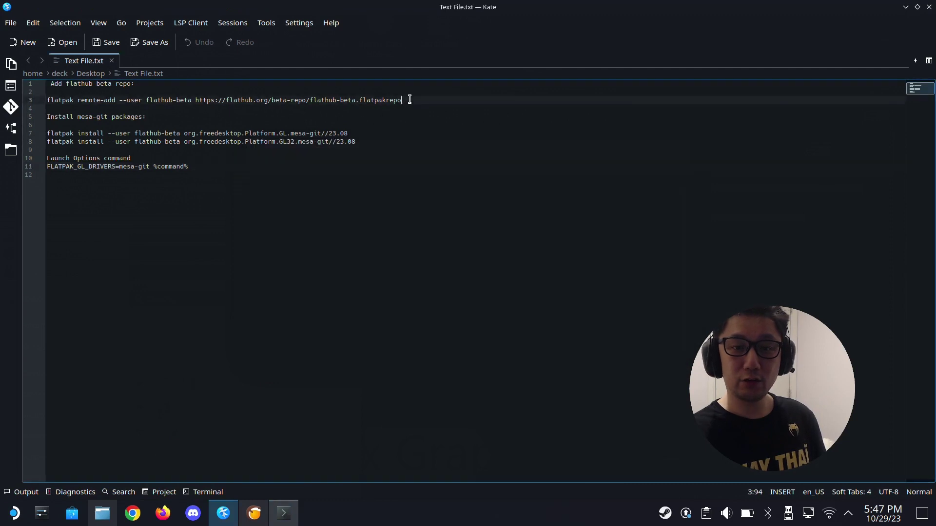
{"action": "left_click_drag", "start_coordinate": [408, 100], "coordinate": [46, 97]}
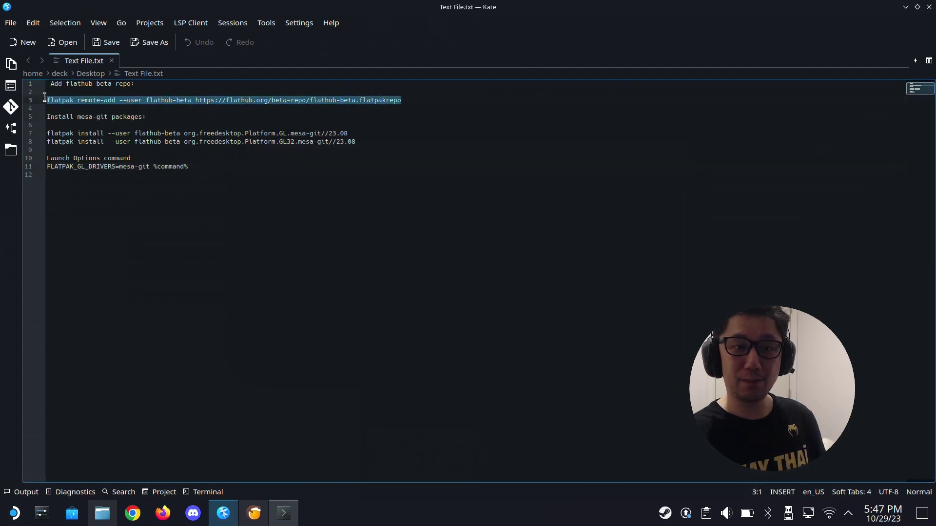
{"action": "right_click", "coordinate": [63, 100]}
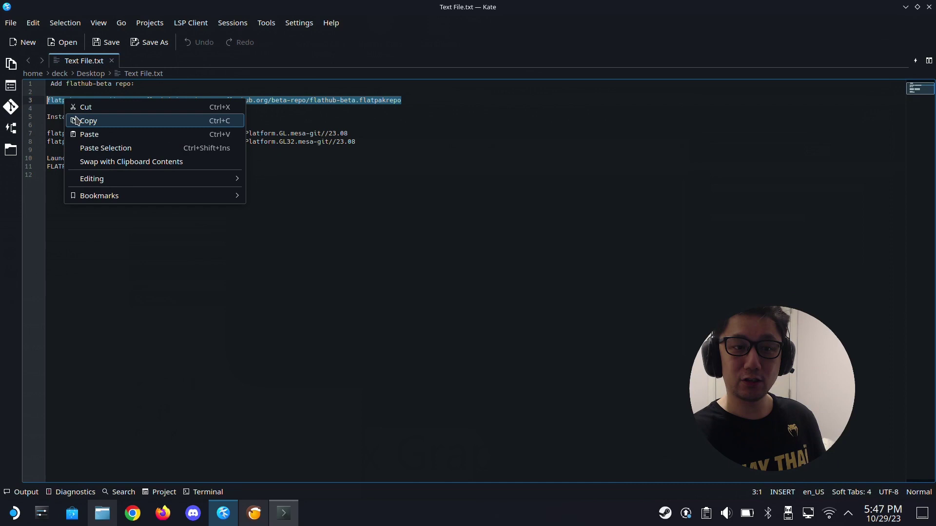
{"action": "left_click", "coordinate": [93, 120]}
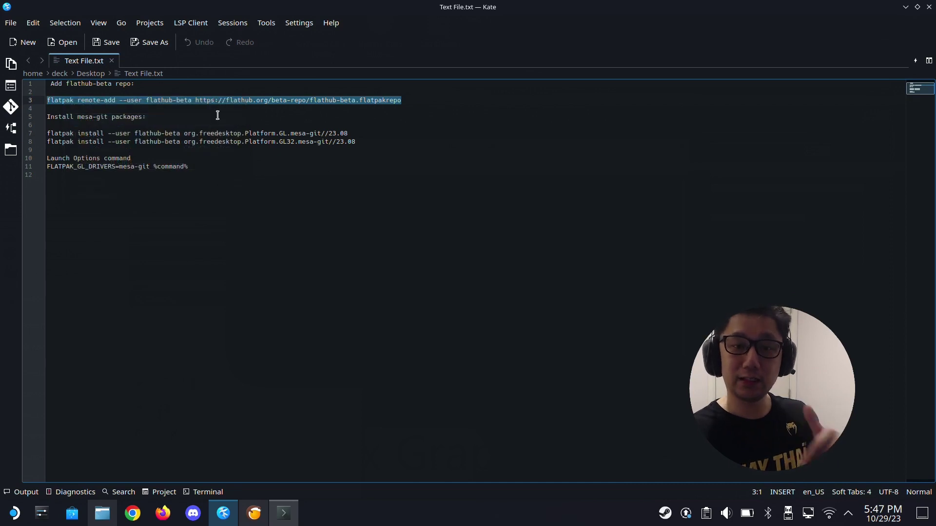
{"action": "left_click", "coordinate": [284, 513]}
{"action": "right_click", "coordinate": [330, 178]}
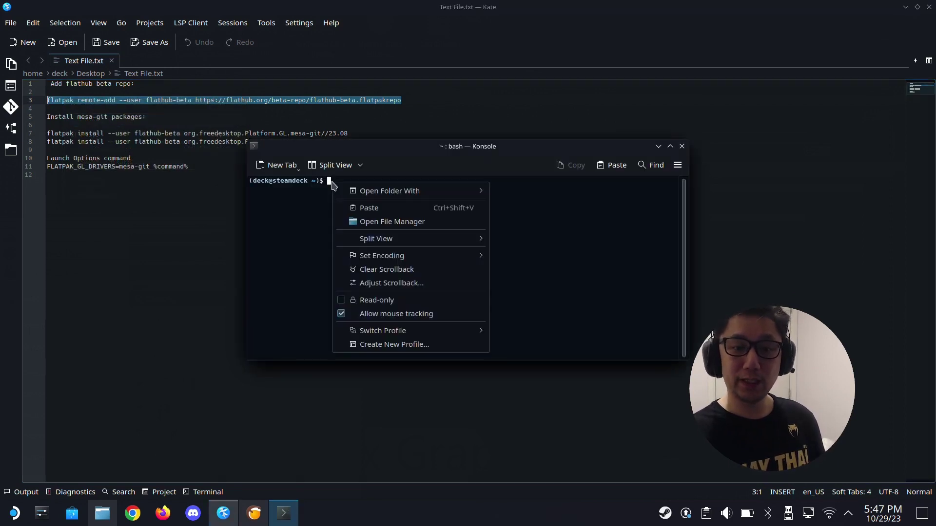
{"action": "left_click", "coordinate": [385, 207]}
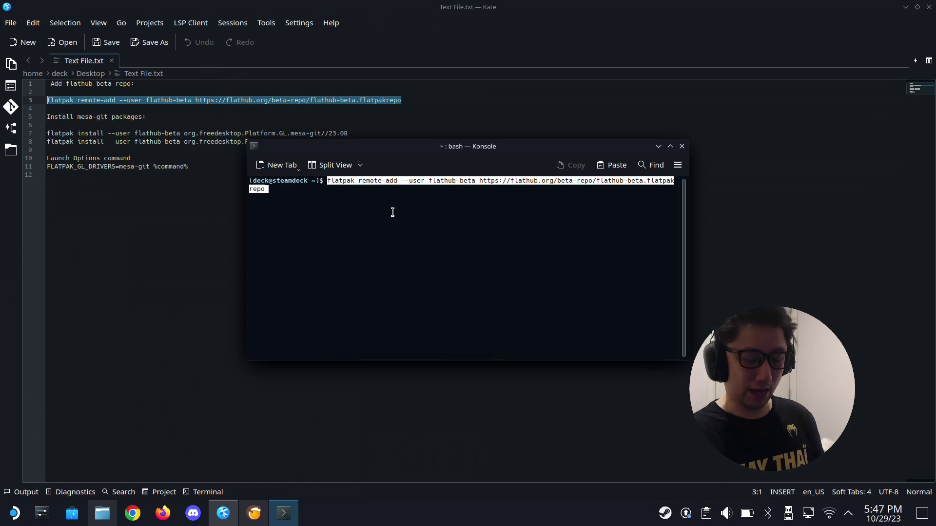
{"action": "key", "text": "Return"}
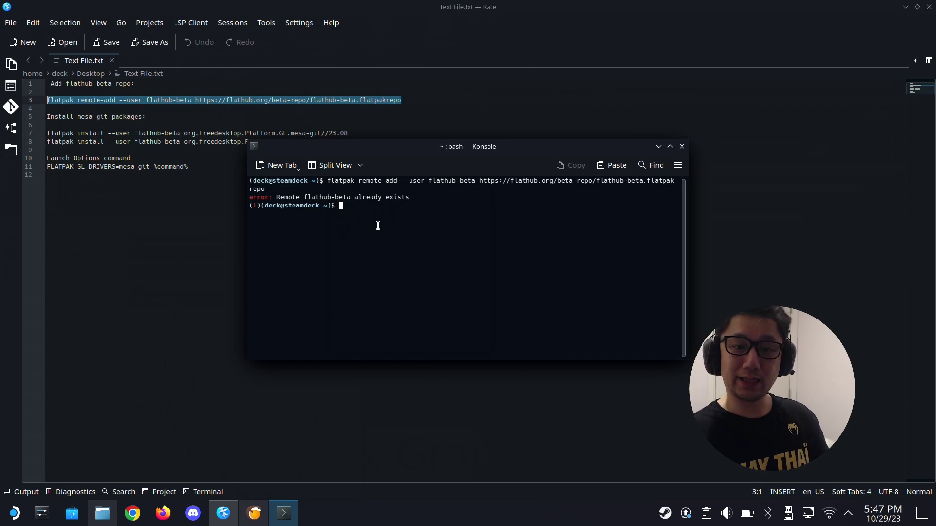
{"action": "left_click", "coordinate": [162, 208]}
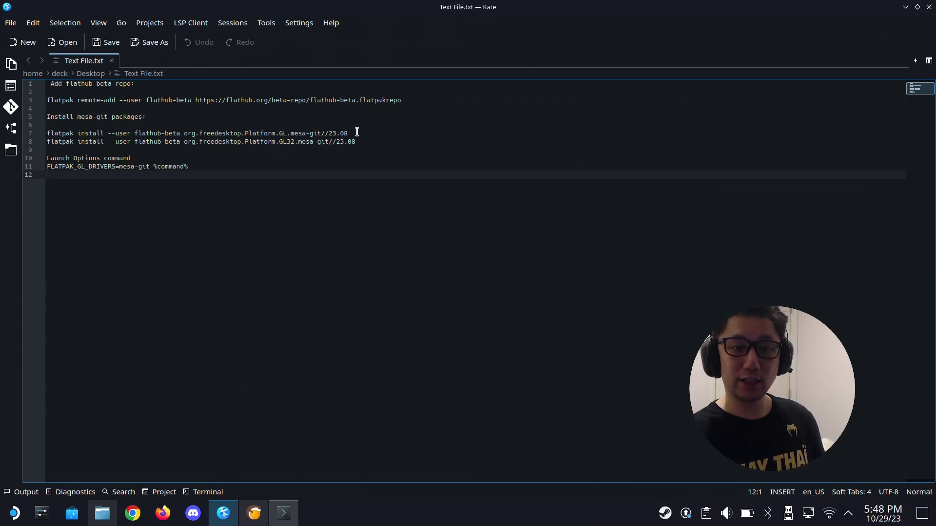
{"action": "left_click_drag", "start_coordinate": [356, 132], "coordinate": [44, 136]}
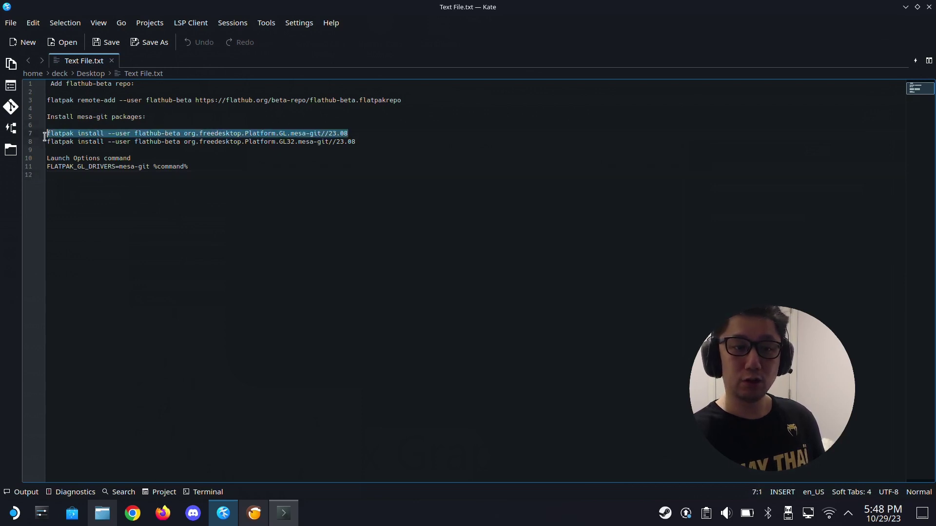
{"action": "left_click", "coordinate": [45, 139]}
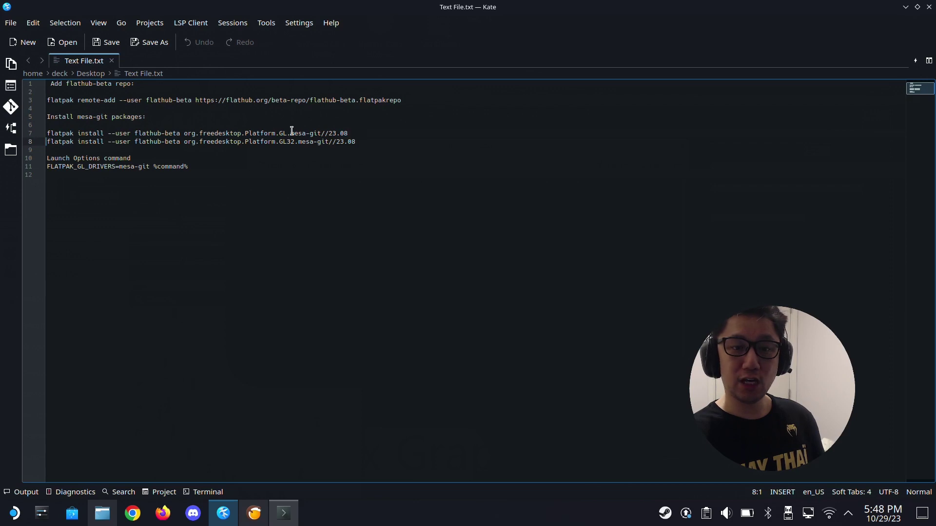
{"action": "key", "text": "BackSpace"}
{"action": "left_click", "coordinate": [176, 133]}
{"action": "key", "text": "Return"}
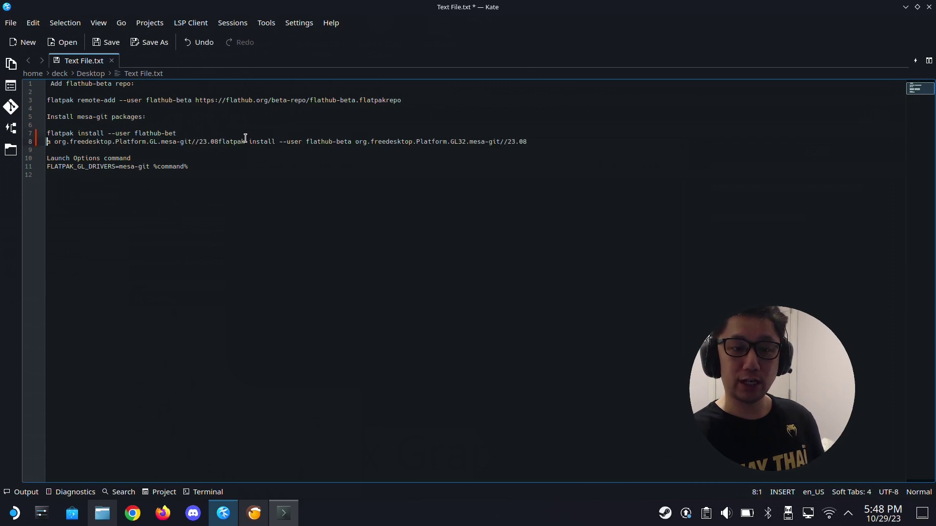
{"action": "key", "text": "ctrl+z"}
{"action": "key", "text": "ctrl+z"}
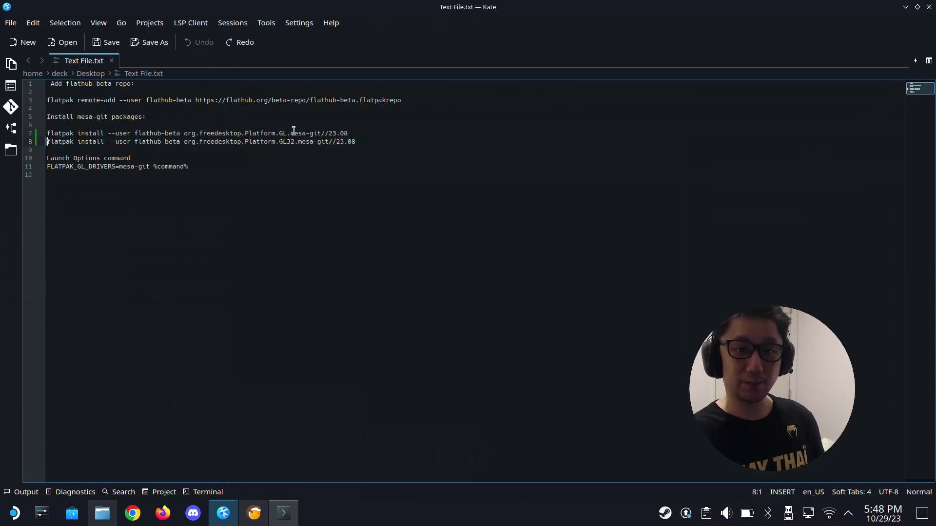
Copy the flatpak install command for org.freedesktop.Platform.GL.mesa-git//23.08 from Text File.txt and paste it at the Konsole prompt.
{"action": "left_click", "coordinate": [349, 135]}
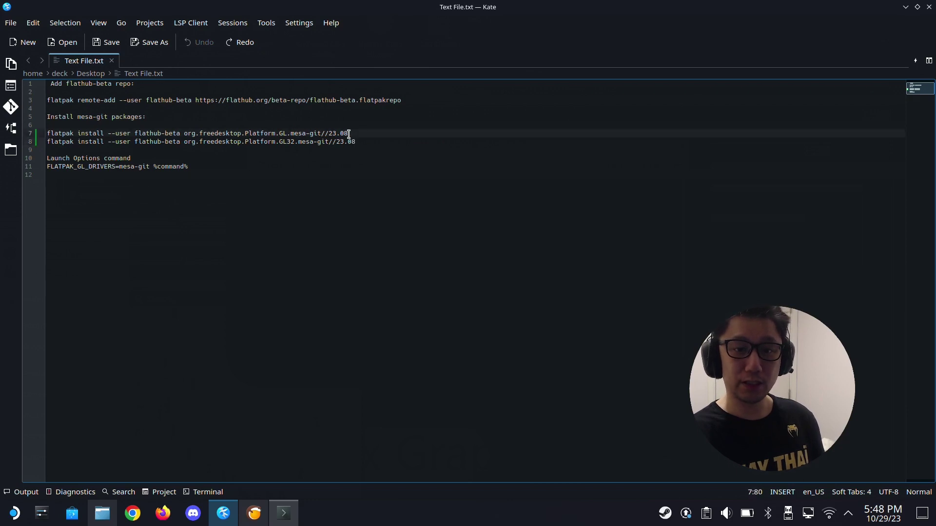
{"action": "left_click_drag", "start_coordinate": [349, 133], "coordinate": [45, 133]}
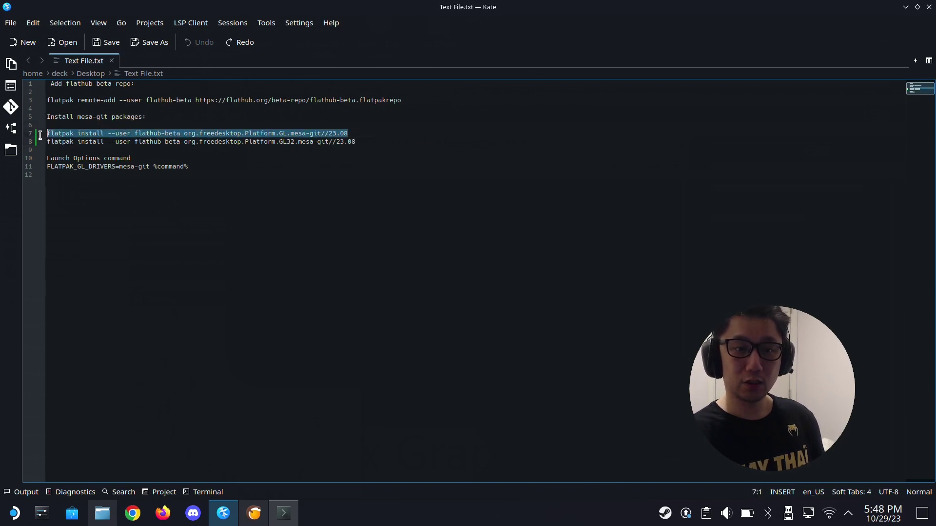
{"action": "right_click", "coordinate": [73, 134]}
{"action": "left_click", "coordinate": [88, 154]}
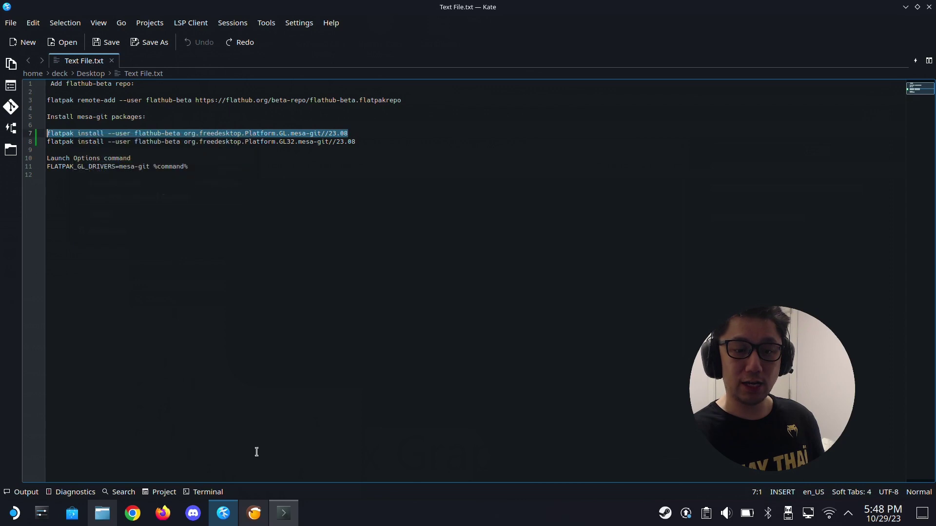
{"action": "left_click", "coordinate": [284, 513]}
{"action": "right_click", "coordinate": [370, 222]}
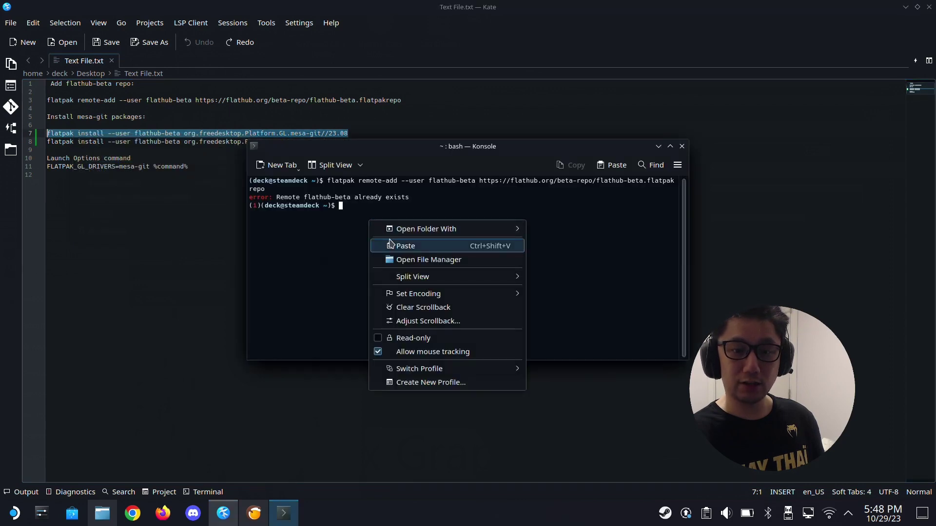
{"action": "left_click", "coordinate": [390, 244]}
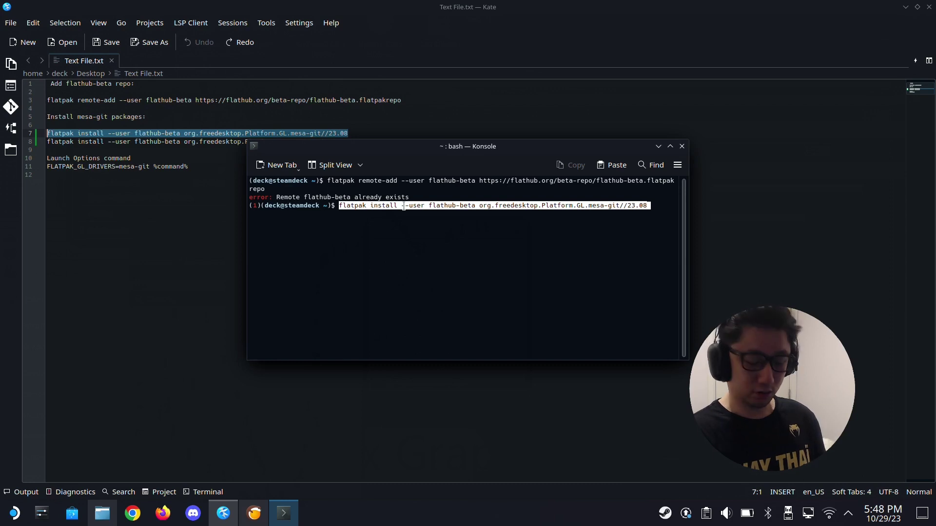
Change install to uninstall in the pasted flatpak command, run it, and confirm removing org.freedesktop.Platform.GL.mesa-git 23.08.
{"action": "key", "text": "Left"}
{"action": "key", "text": "Left"}
{"action": "key", "text": "Left"}
{"action": "key", "text": "Left"}
{"action": "key", "text": "Left"}
{"action": "key", "text": "Left"}
{"action": "key", "text": "Left"}
{"action": "key", "text": "Left"}
{"action": "key", "text": "Left"}
{"action": "key", "text": "Left"}
{"action": "key", "text": "Left"}
{"action": "key", "text": "Left"}
{"action": "key", "text": "Left"}
{"action": "key", "text": "Left"}
{"action": "key", "text": "Left"}
{"action": "key", "text": "Left"}
{"action": "key", "text": "Left"}
{"action": "key", "text": "Left"}
{"action": "key", "text": "Left"}
{"action": "key", "text": "Left"}
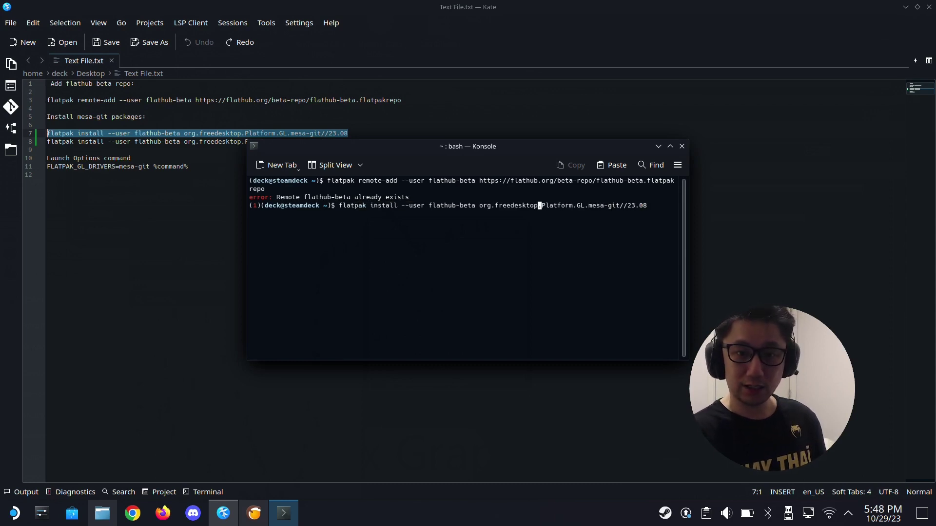
{"action": "key", "text": "Left"}
{"action": "key", "text": "Left"}
{"action": "key", "text": "Left"}
{"action": "key", "text": "Left"}
{"action": "key", "text": "Left"}
{"action": "key", "text": "Left"}
{"action": "key", "text": "Left"}
{"action": "key", "text": "Left"}
{"action": "key", "text": "Left"}
{"action": "key", "text": "Left"}
{"action": "key", "text": "Left"}
{"action": "key", "text": "Left"}
{"action": "key", "text": "Left"}
{"action": "key", "text": "Left"}
{"action": "key", "text": "Left"}
{"action": "key", "text": "Left"}
{"action": "key", "text": "Left"}
{"action": "key", "text": "Left"}
{"action": "key", "text": "Left"}
{"action": "key", "text": "Left"}
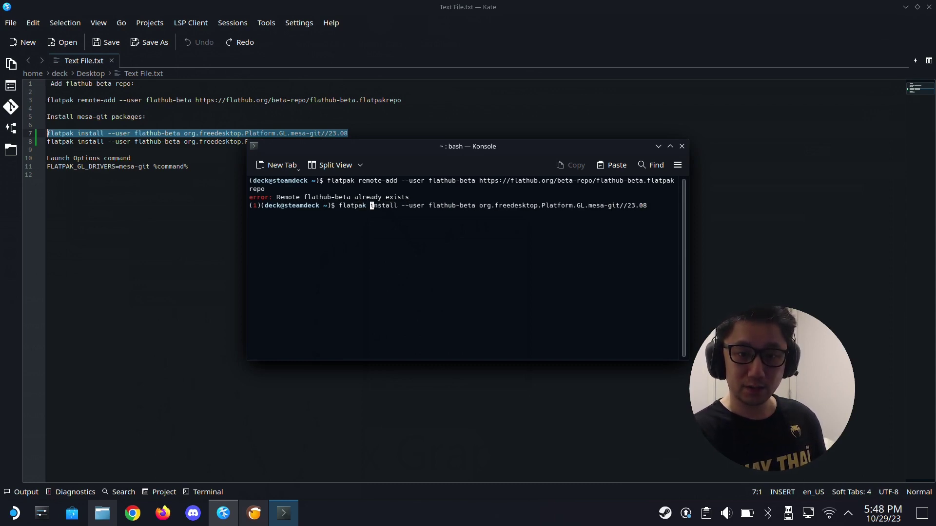
{"action": "key", "text": "Left"}
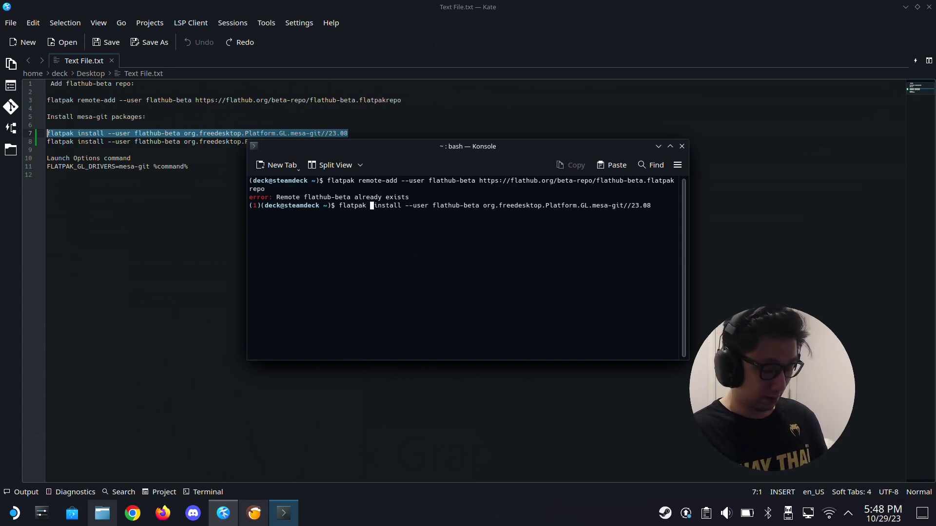
{"action": "type", "text": "u"}
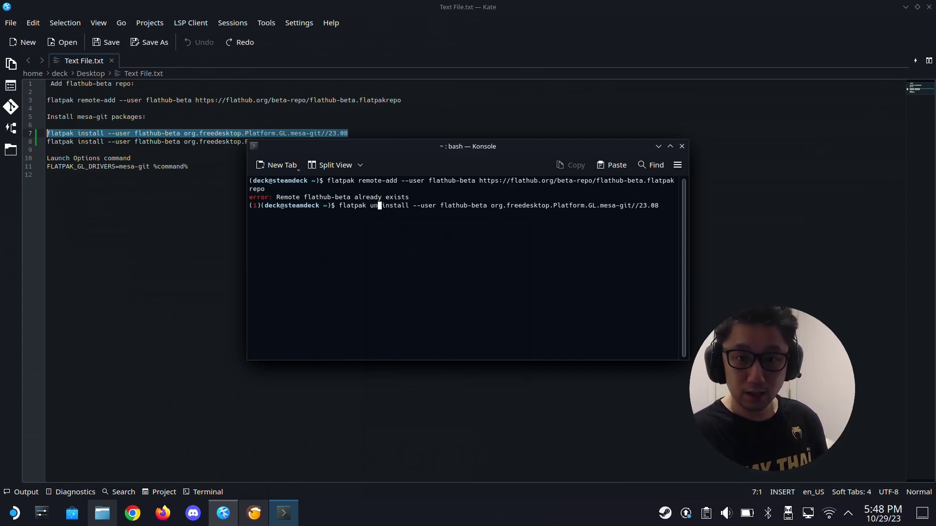
{"action": "type", "text": "n"}
{"action": "key", "text": "Return"}
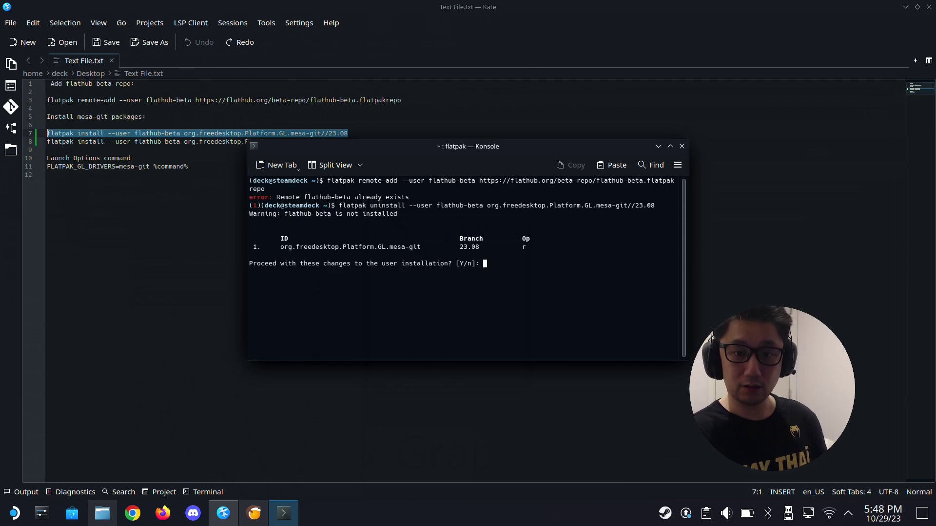
{"action": "key", "text": "Return"}
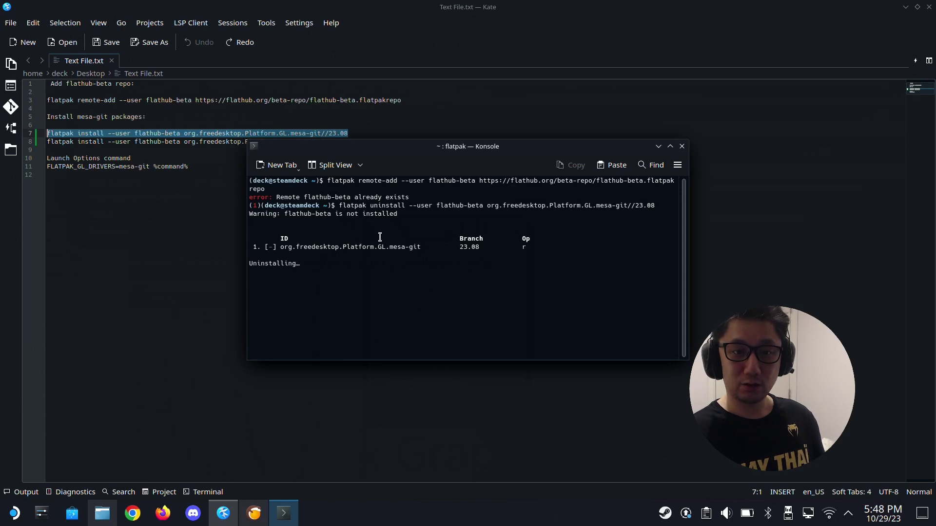
Paste the original install command for org.freedesktop.Platform.GL.mesa-git//23.08, run it, and confirm the installation with y.
{"action": "right_click", "coordinate": [348, 272]}
{"action": "left_click", "coordinate": [386, 300]}
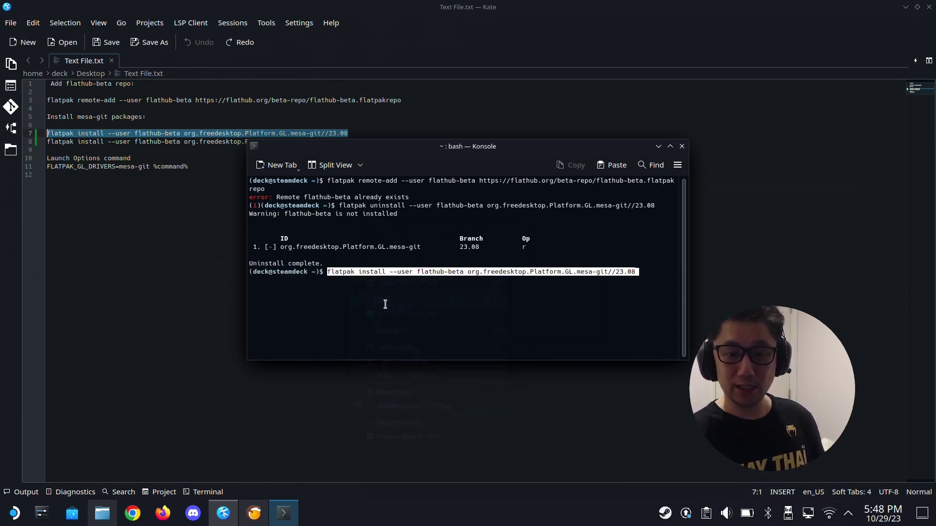
{"action": "key", "text": "Return"}
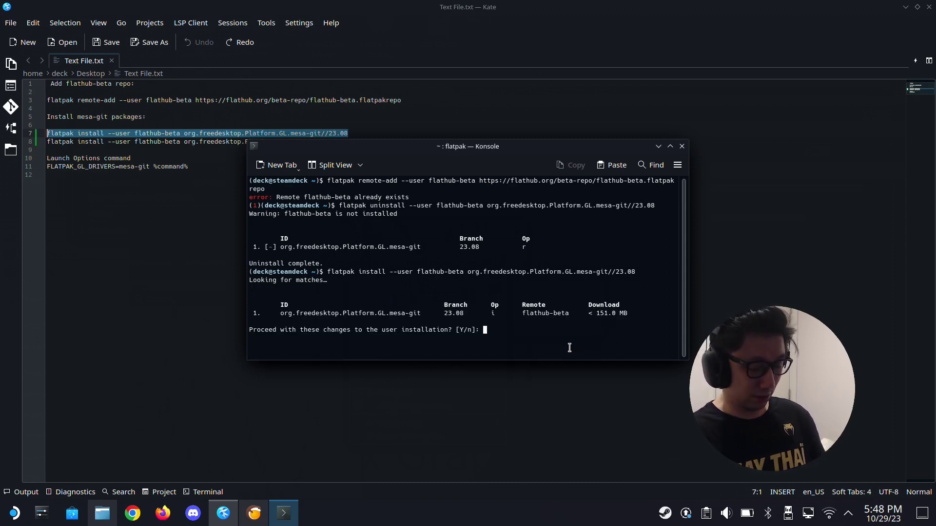
{"action": "type", "text": "y"}
{"action": "key", "text": "Return"}
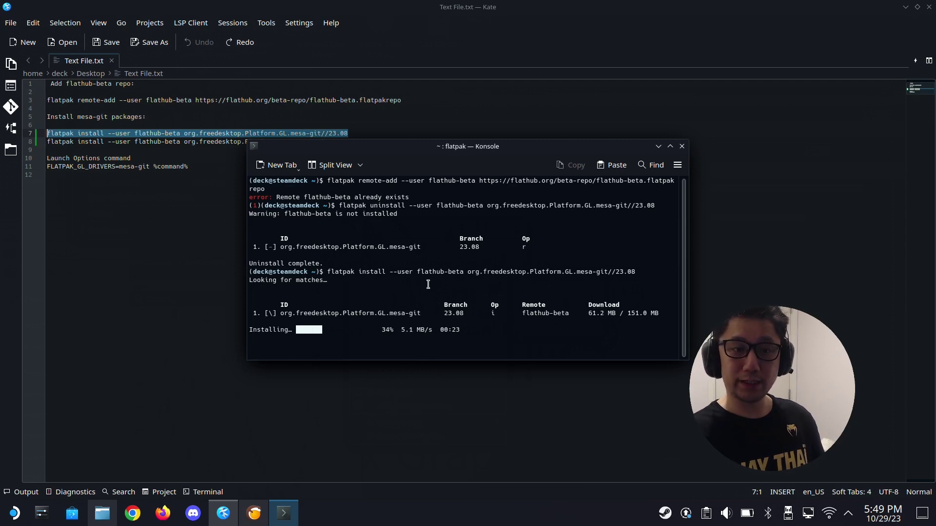
Copy the flatpak install command for org.freedesktop.Platform.GL32.mesa-git//23.08 from Text File.txt.
{"action": "left_click", "coordinate": [380, 133]}
{"action": "left_click", "coordinate": [367, 142]}
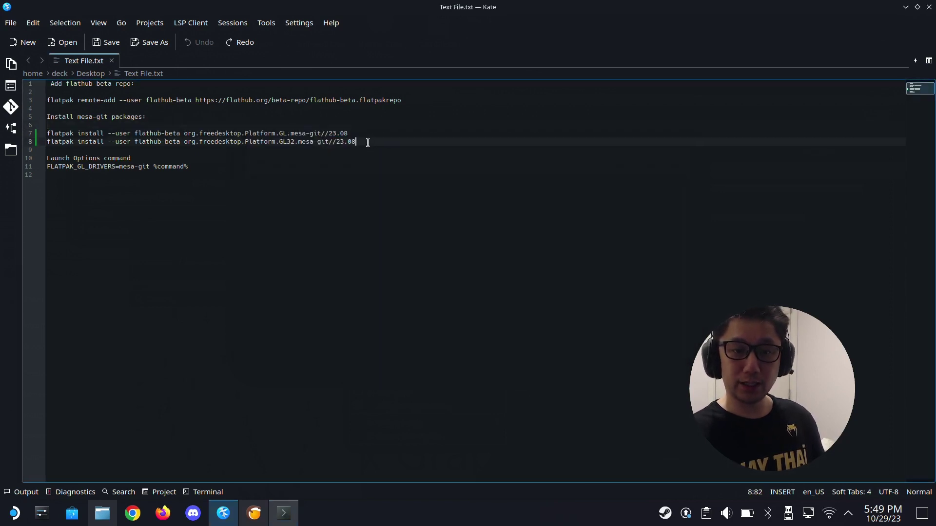
{"action": "left_click_drag", "start_coordinate": [368, 142], "coordinate": [47, 142]}
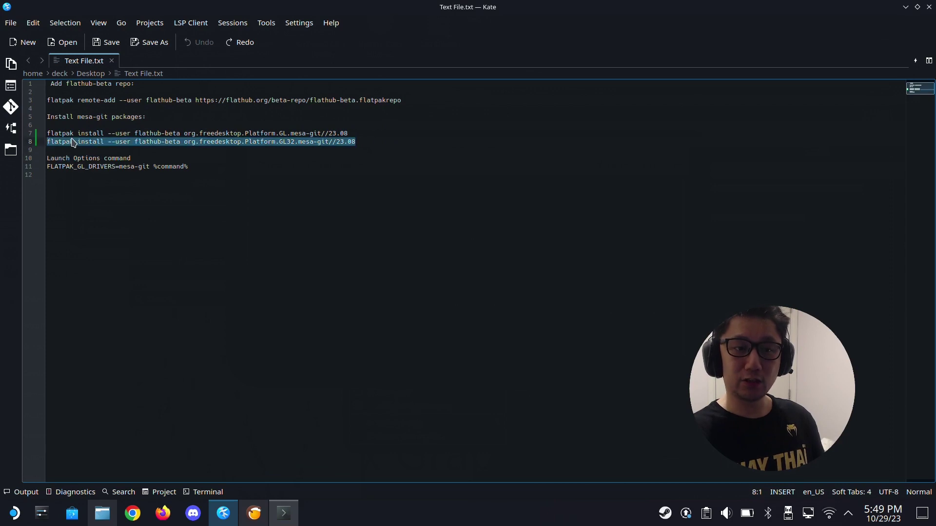
{"action": "right_click", "coordinate": [73, 142]}
{"action": "left_click", "coordinate": [90, 158]}
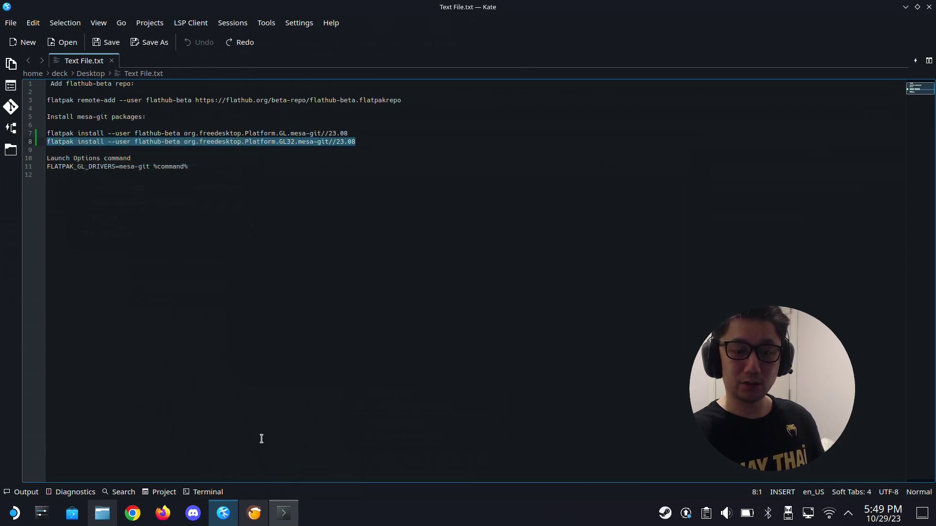
Run the copied install command for org.freedesktop.Platform.GL32.mesa-git//23.08 in Konsole, and close Konsole.
{"action": "left_click", "coordinate": [284, 514]}
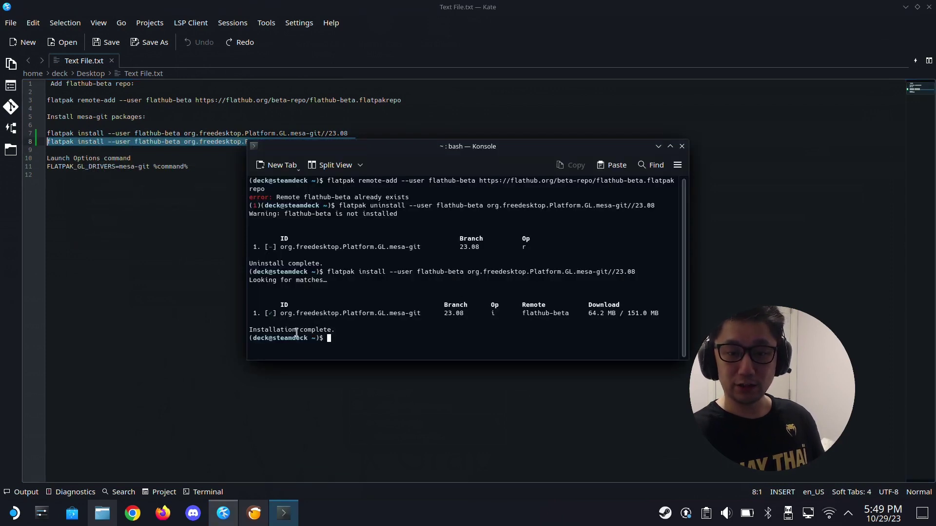
{"action": "right_click", "coordinate": [344, 338]}
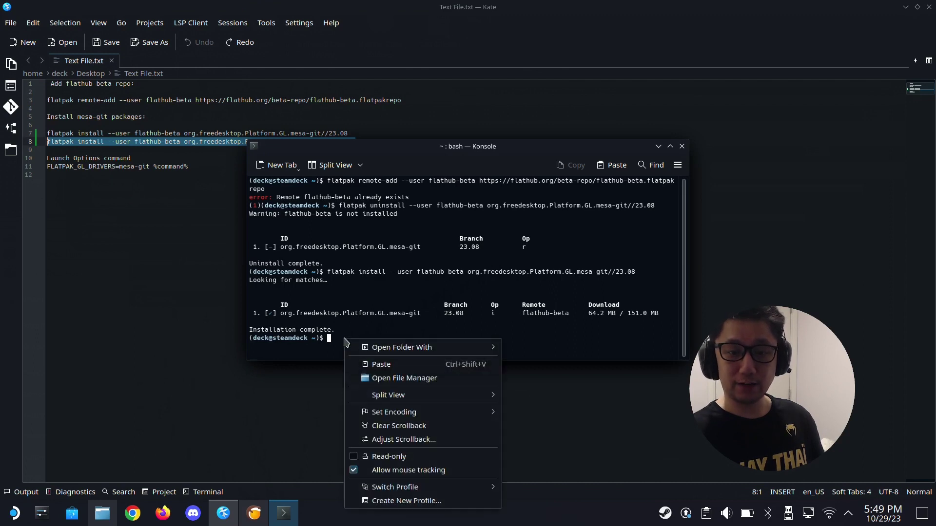
{"action": "left_click", "coordinate": [375, 371]}
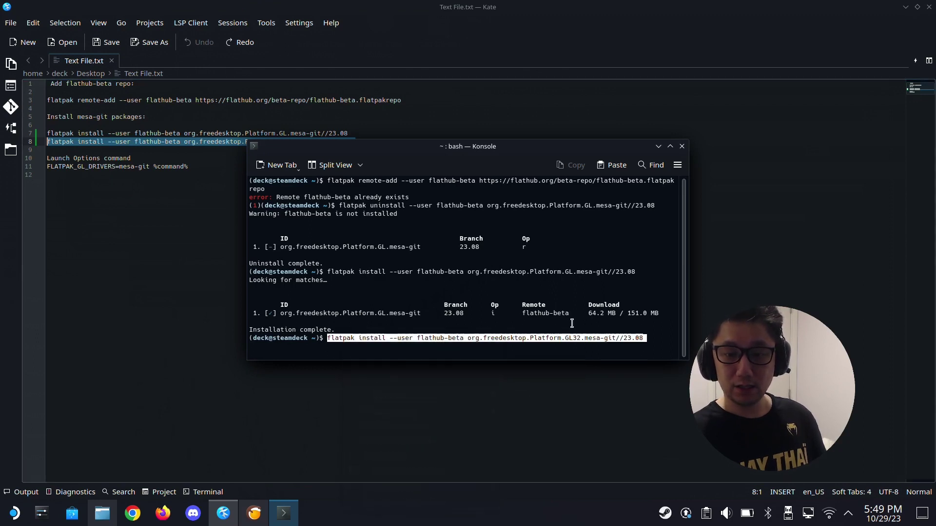
{"action": "key", "text": "Return"}
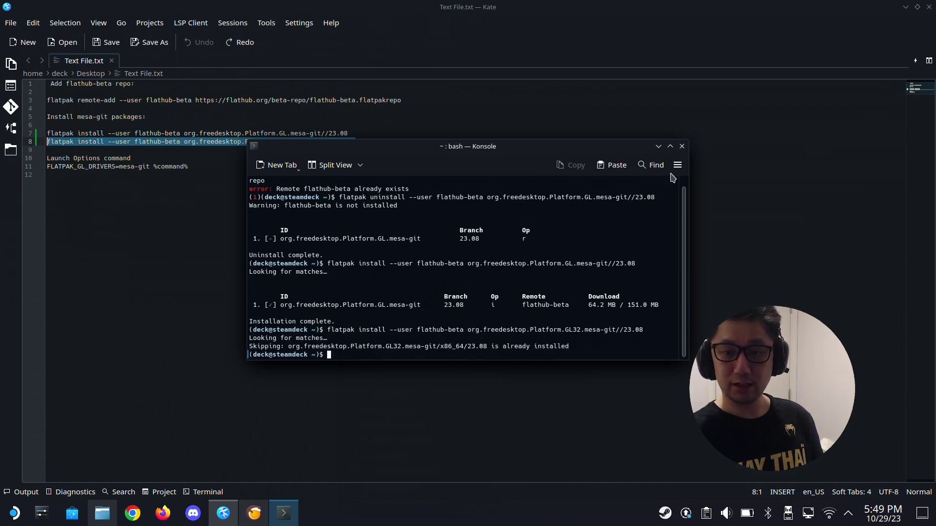
{"action": "left_click", "coordinate": [680, 147]}
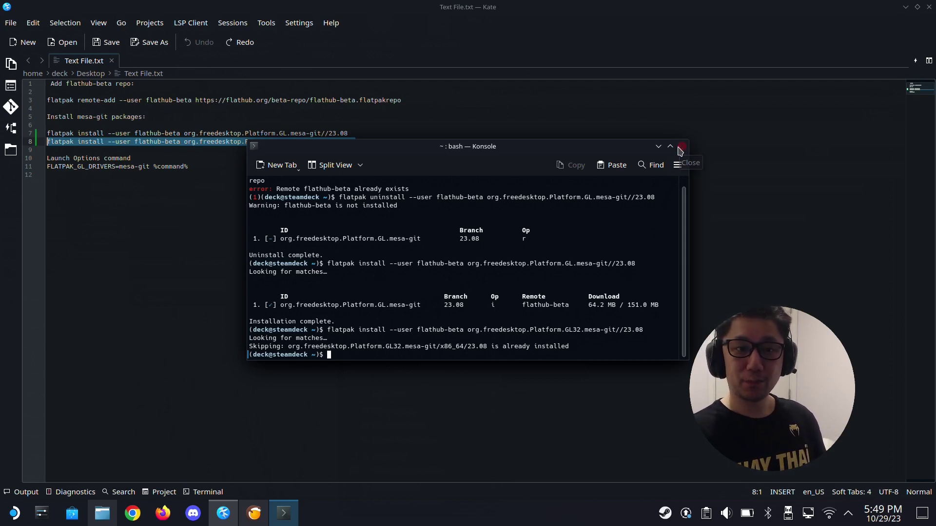
{"action": "left_click", "coordinate": [370, 206]}
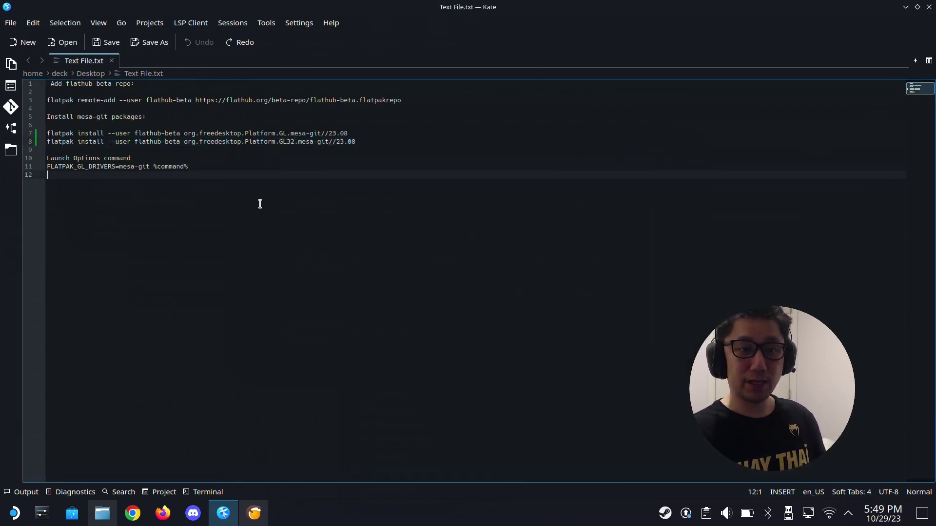
Switch to Lutris and create a Steam shortcut for the AODA game.
{"action": "left_click", "coordinate": [223, 513]}
{"action": "left_click", "coordinate": [254, 513]}
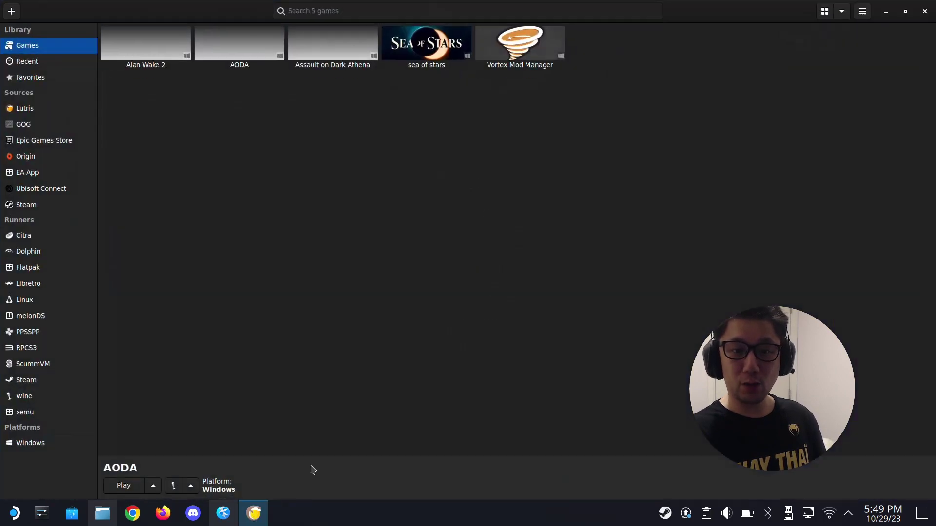
{"action": "right_click", "coordinate": [251, 41]}
{"action": "left_click", "coordinate": [188, 172]}
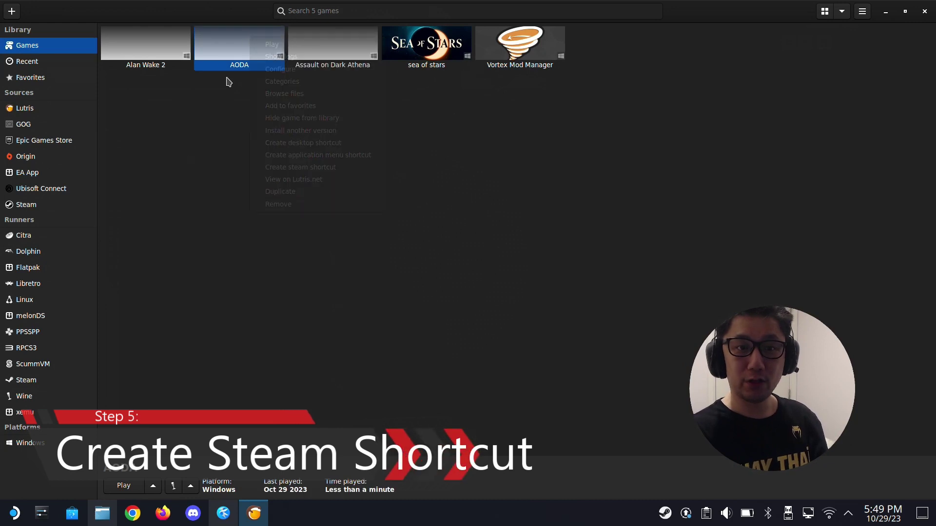
{"action": "right_click", "coordinate": [244, 46]}
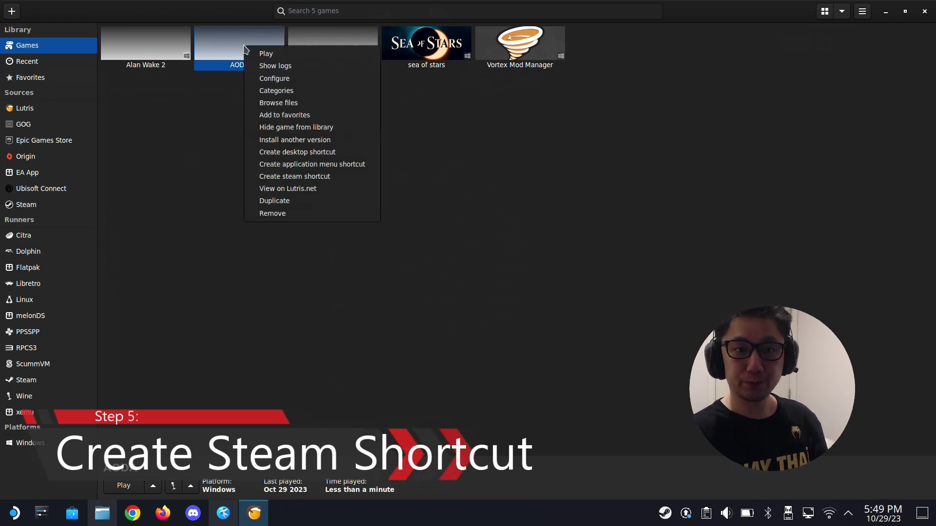
{"action": "left_click", "coordinate": [236, 147]}
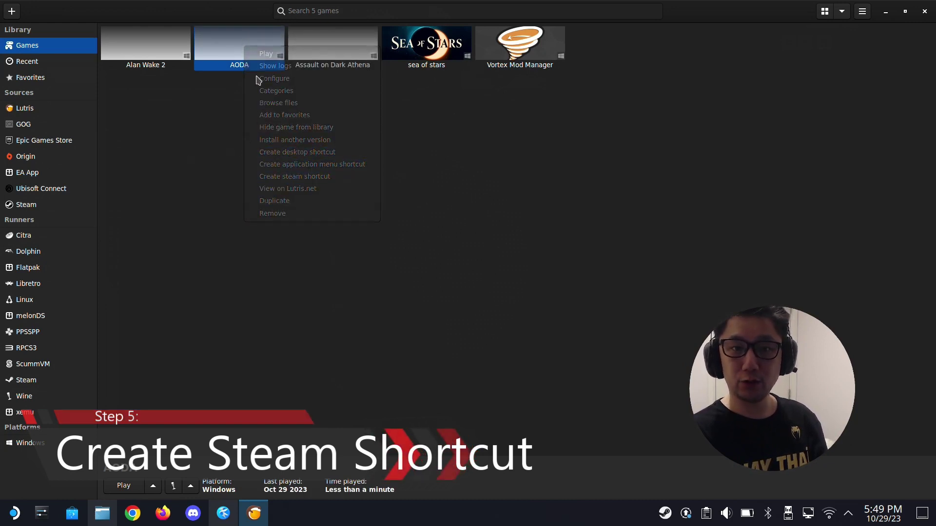
{"action": "right_click", "coordinate": [245, 51]}
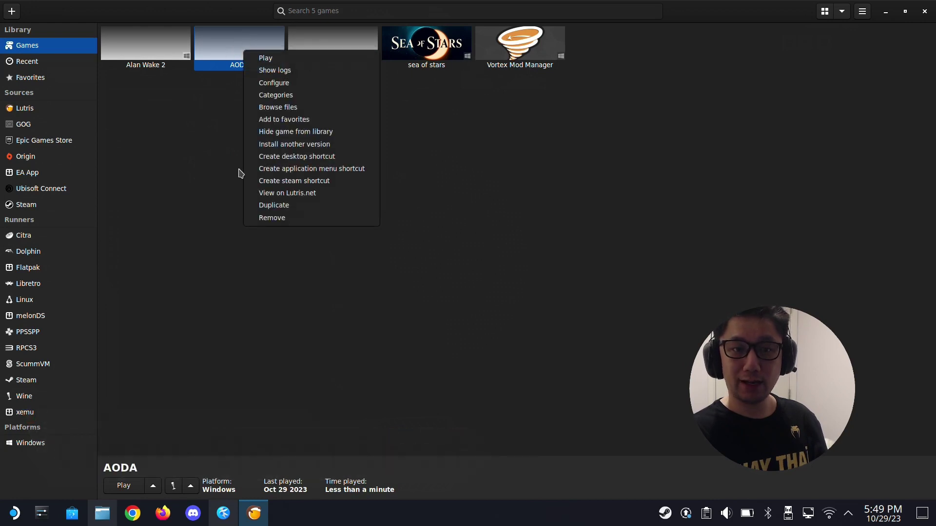
{"action": "left_click", "coordinate": [302, 181]}
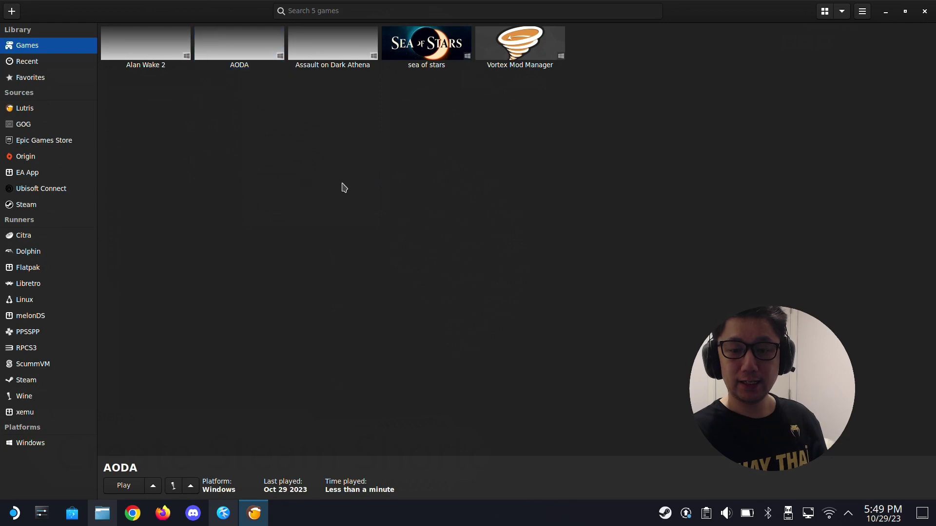
Open the Steam library, look for AODA among the uncategorized games, and close the Steam window.
{"action": "right_click", "coordinate": [665, 517]}
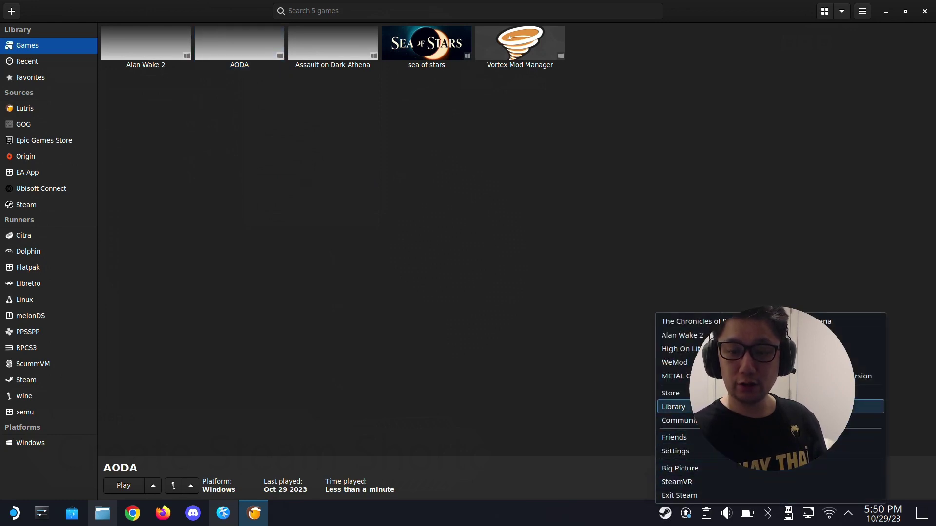
{"action": "left_click", "coordinate": [682, 406]}
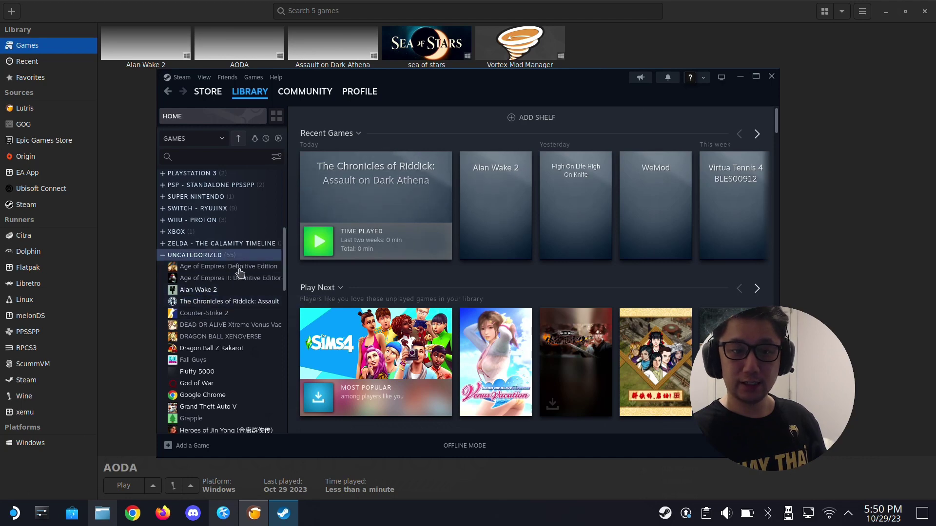
{"action": "scroll", "coordinate": [190, 290], "scroll_direction": "up", "scroll_amount": 1}
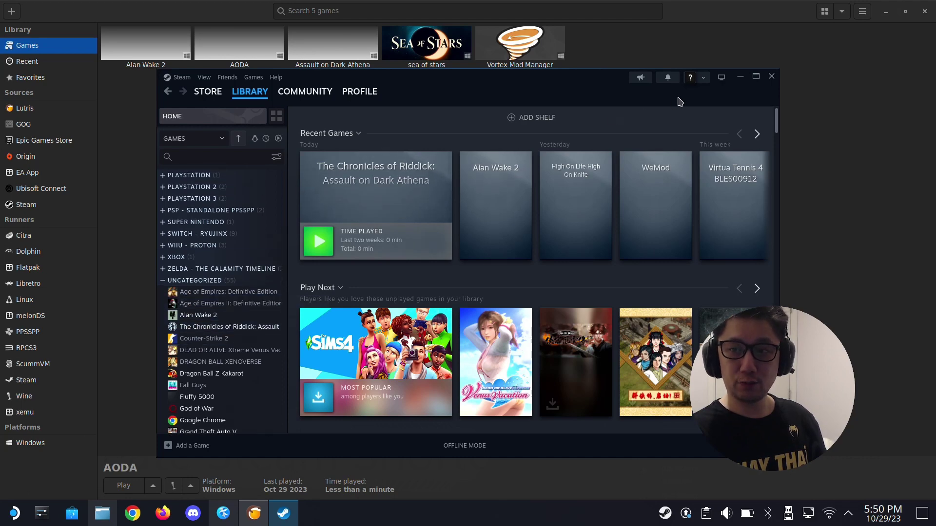
{"action": "left_click", "coordinate": [771, 76]}
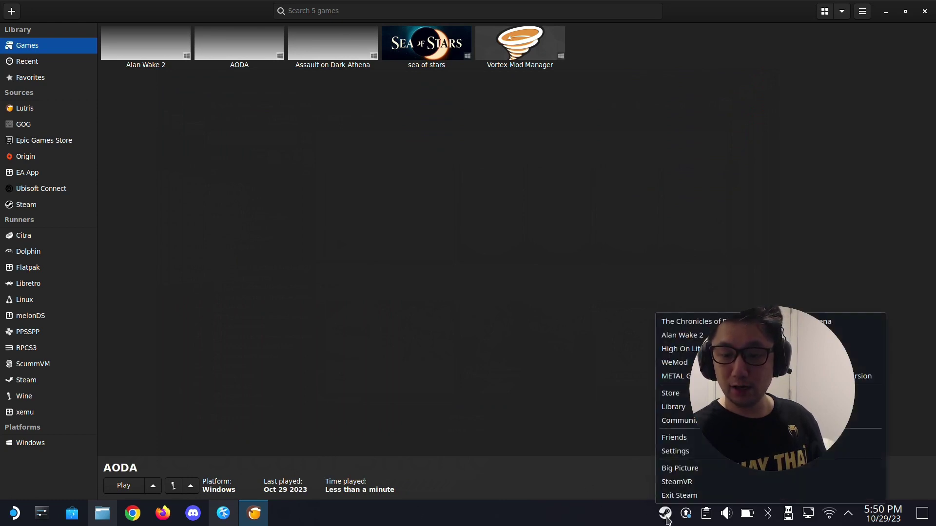
Exit Steam, minimize Lutris, restart Steam from the desktop, and show its library.
{"action": "left_click", "coordinate": [661, 513]}
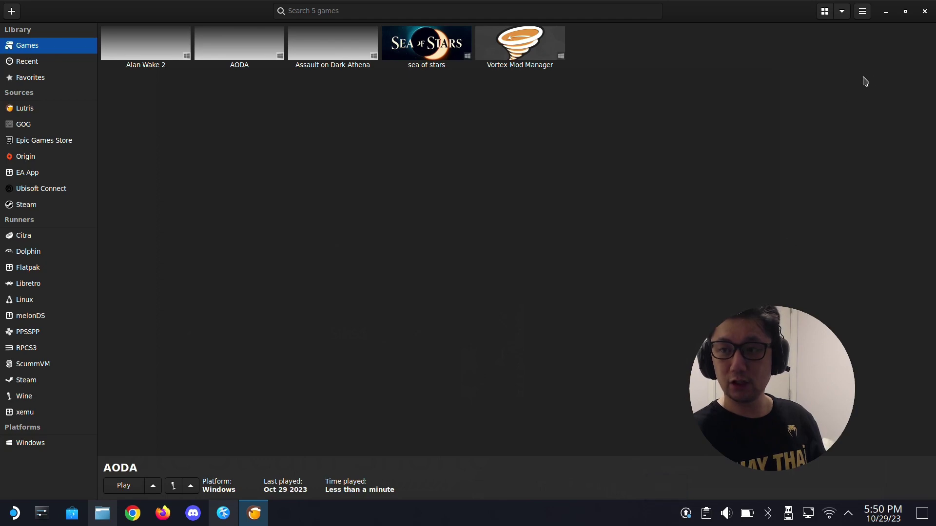
{"action": "left_click", "coordinate": [886, 12]}
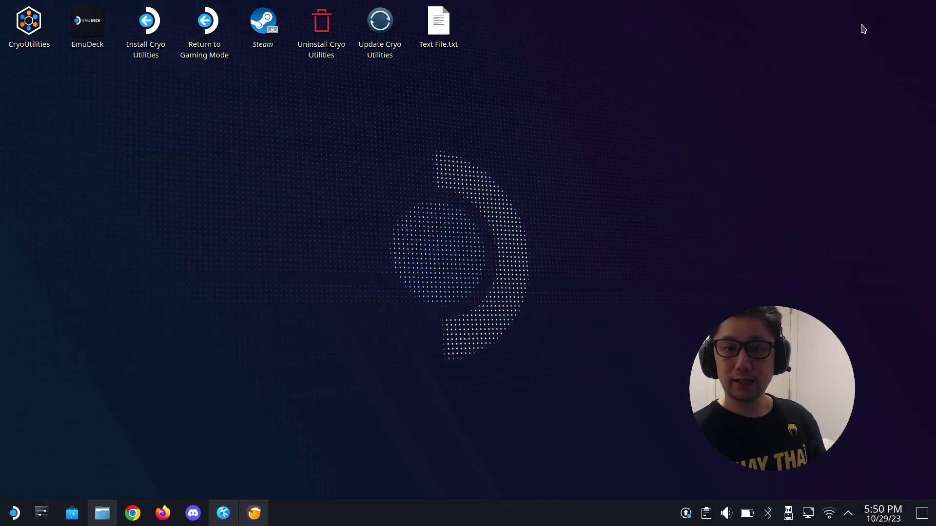
{"action": "double_click", "coordinate": [268, 38]}
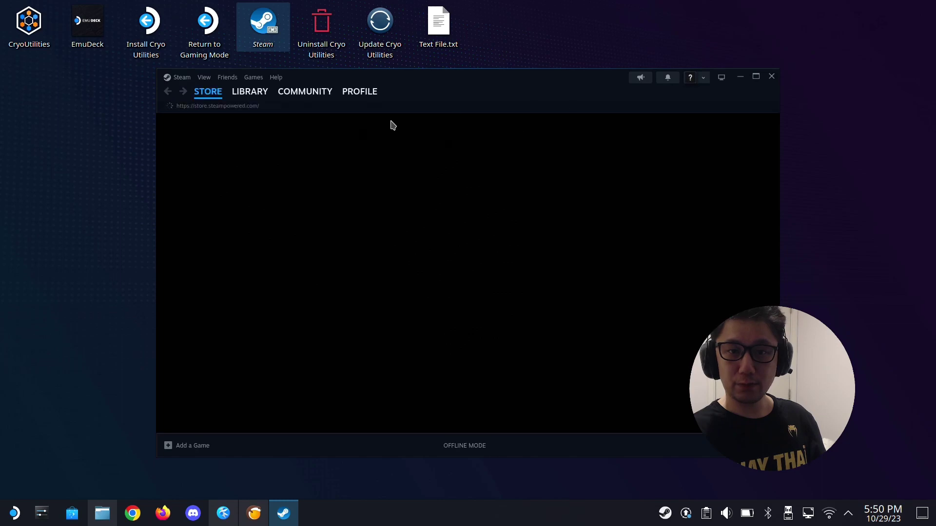
{"action": "left_click", "coordinate": [247, 95]}
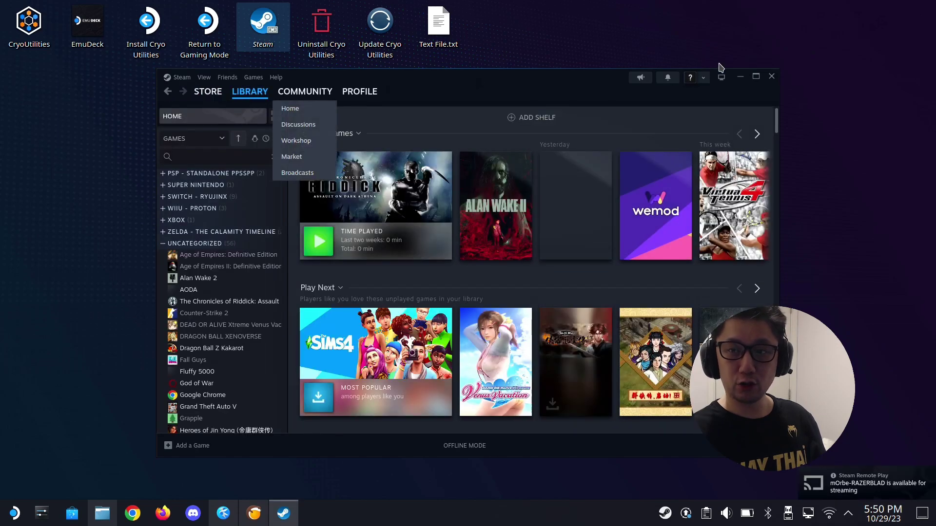
Launch AODA from the Steam library as a test and dismiss the crash dialog.
{"action": "left_click", "coordinate": [208, 291]}
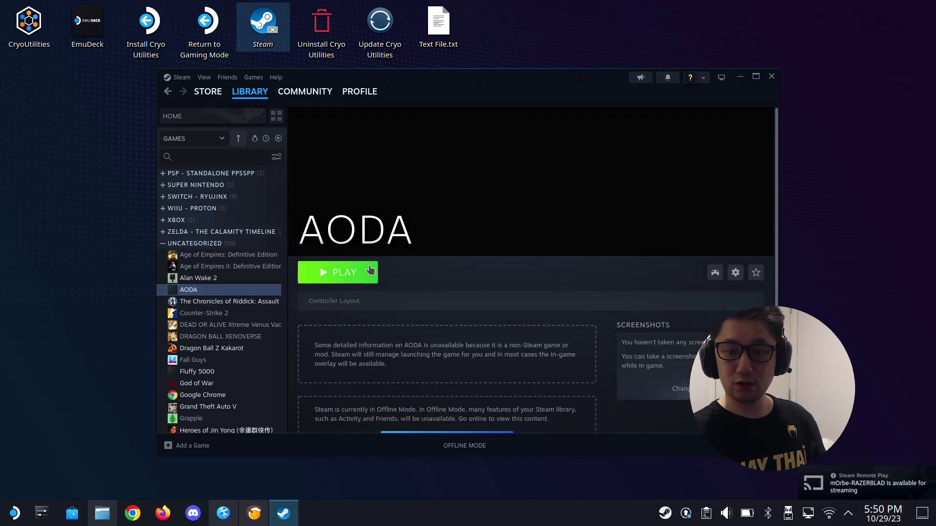
{"action": "left_click", "coordinate": [370, 271]}
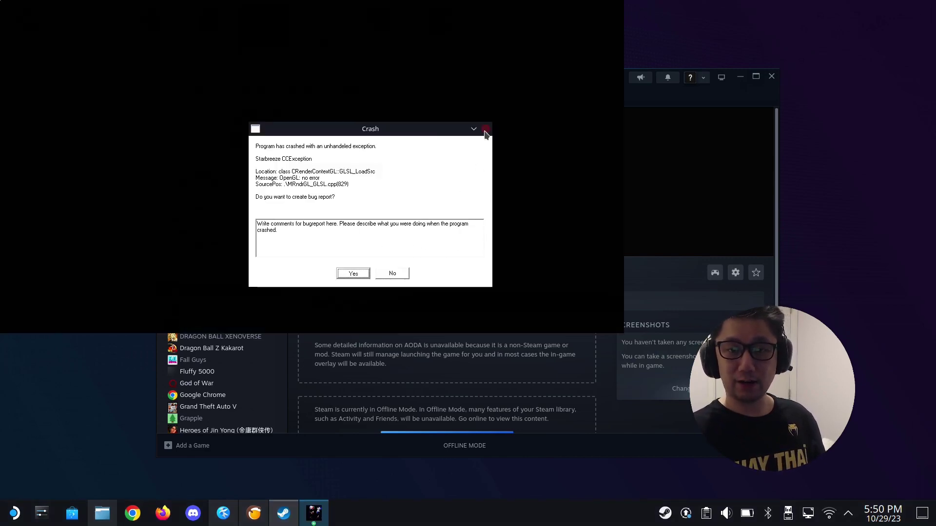
{"action": "left_click", "coordinate": [486, 130]}
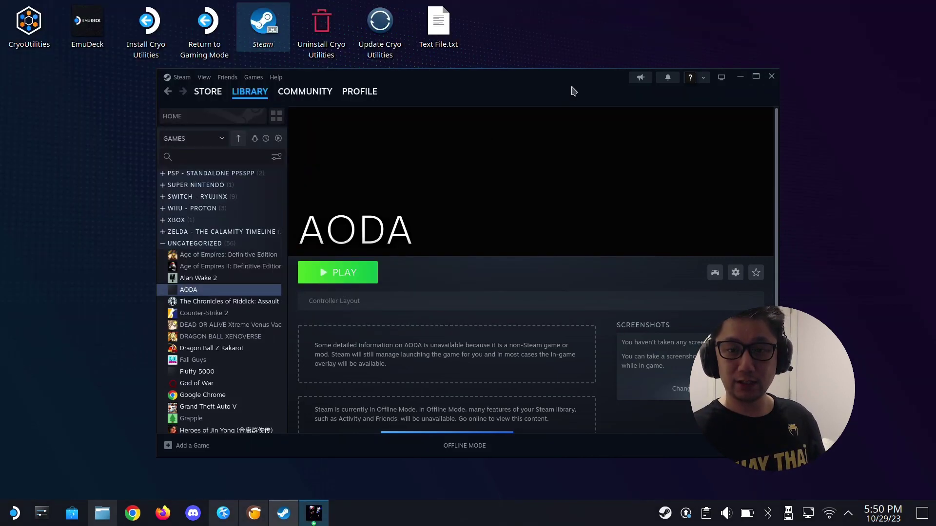
Open AODA's shortcut properties in Steam and copy the launch command FLATPAK_GL_DRIVERS=mesa-git %command% from Text File.txt.
{"action": "left_click", "coordinate": [735, 272]}
{"action": "left_click", "coordinate": [691, 345]}
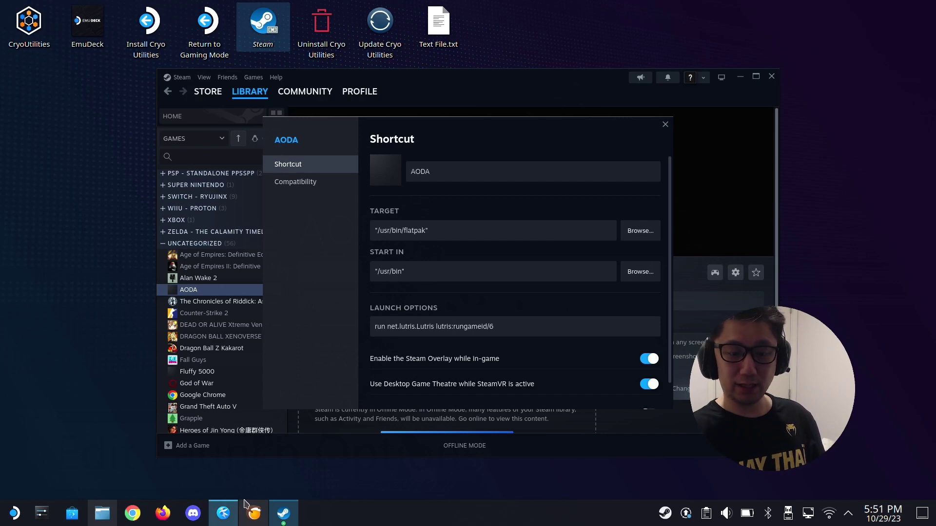
{"action": "left_click", "coordinate": [254, 512]}
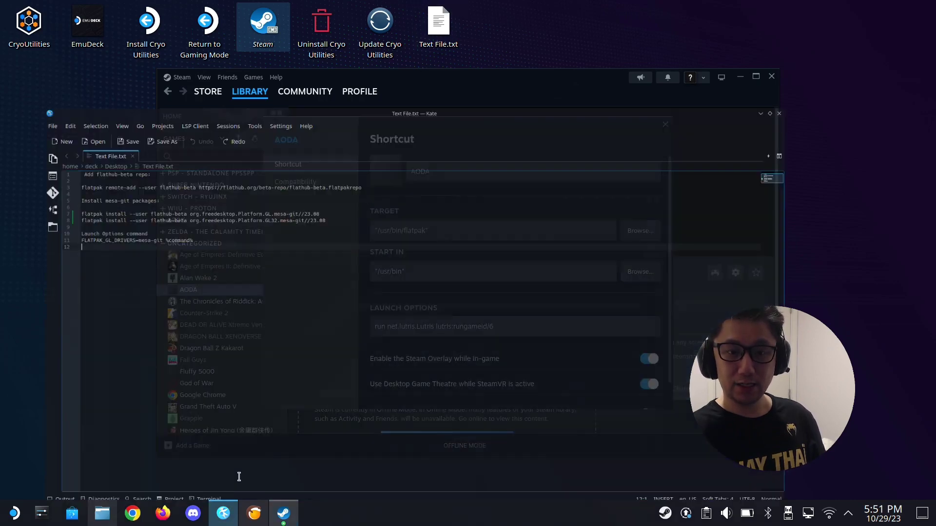
{"action": "left_click_drag", "start_coordinate": [210, 166], "coordinate": [38, 166]}
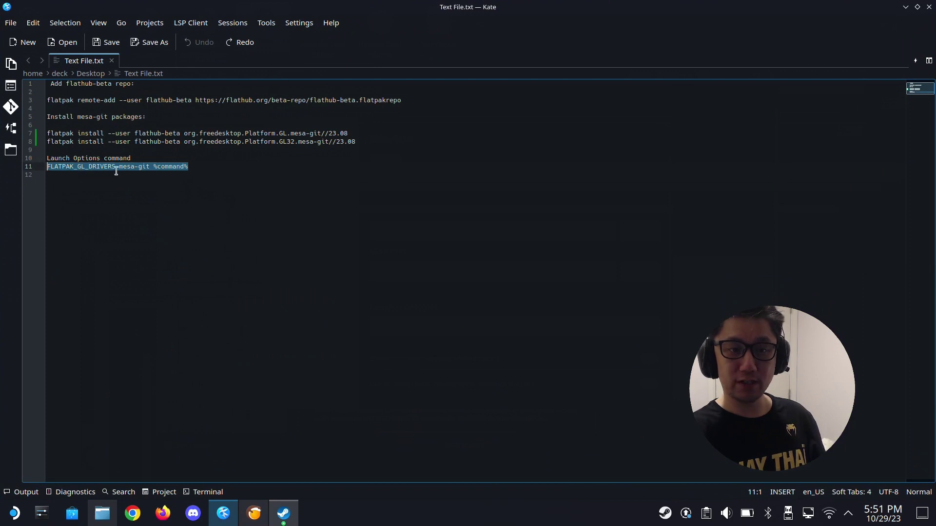
{"action": "right_click", "coordinate": [150, 173]}
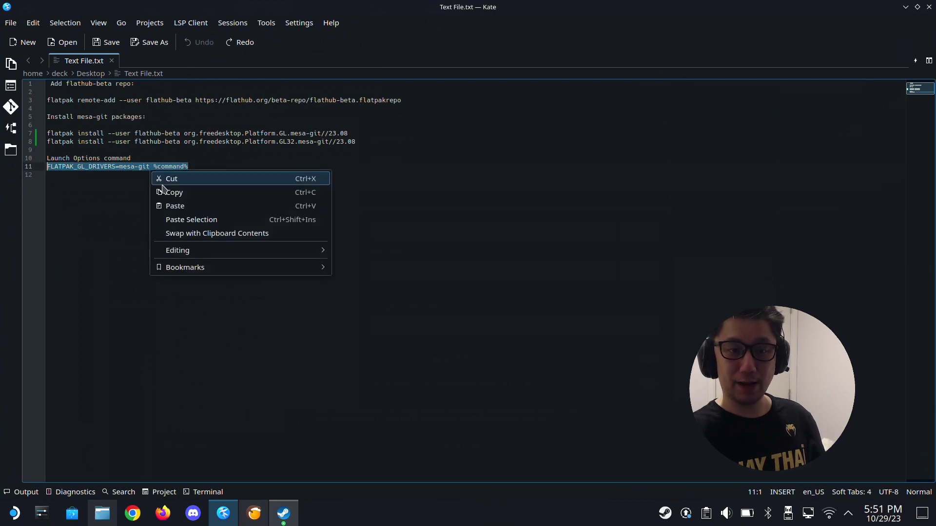
{"action": "left_click", "coordinate": [165, 190]}
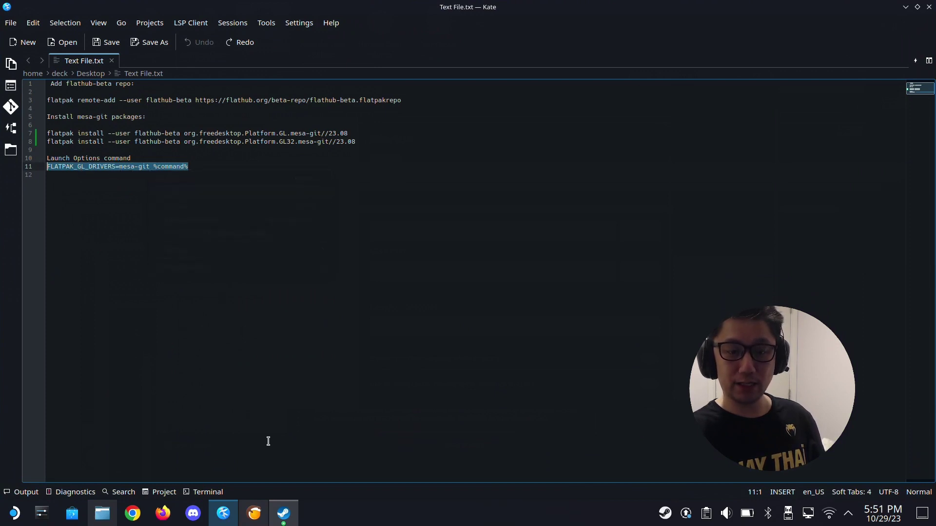
Insert FLATPAK_GL_DRIVERS=mesa-git %command% before the existing run command in AODA's launch options, and highlight the original run command after it.
{"action": "left_click", "coordinate": [284, 513]}
{"action": "left_click", "coordinate": [375, 327]}
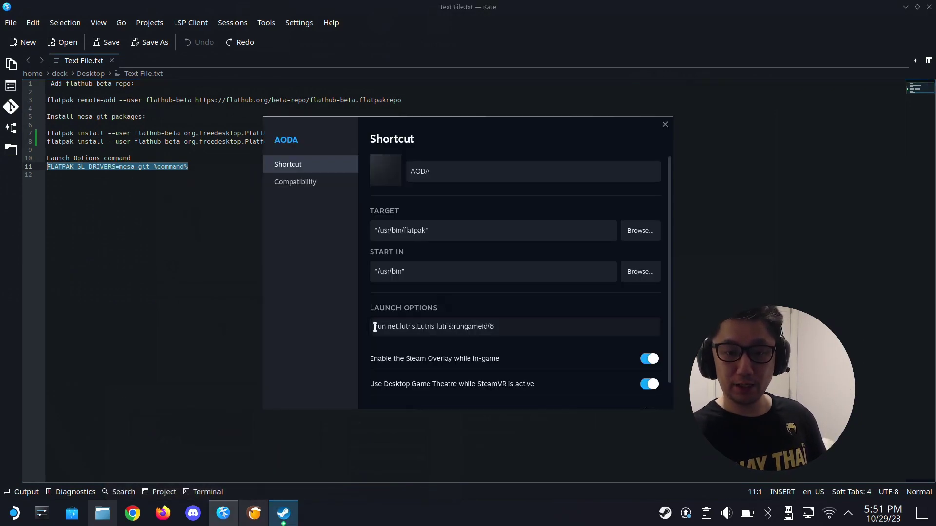
{"action": "right_click", "coordinate": [375, 327]}
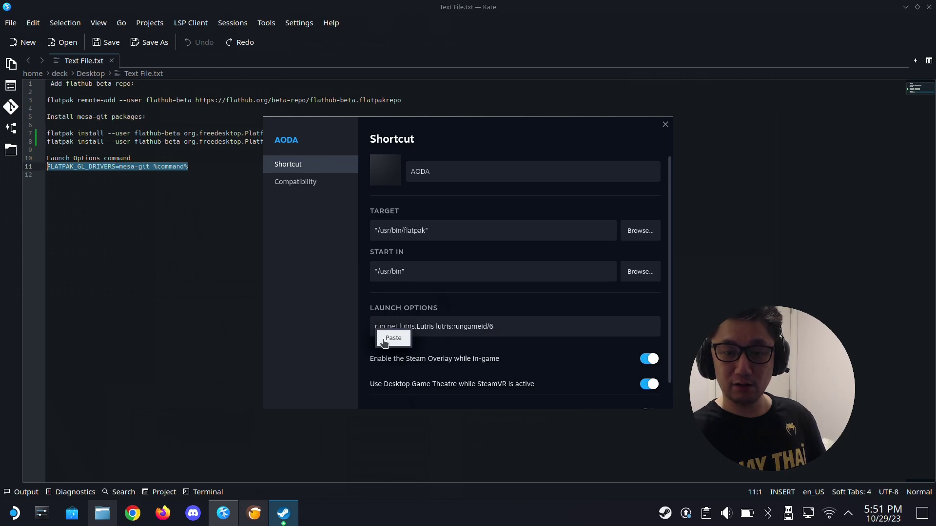
{"action": "left_click", "coordinate": [393, 338]}
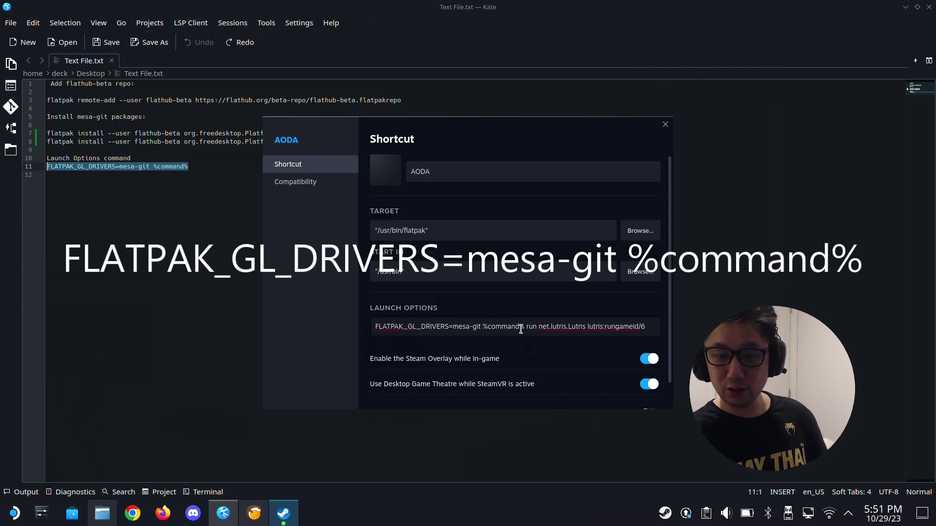
{"action": "left_click", "coordinate": [523, 329], "text": "shift"}
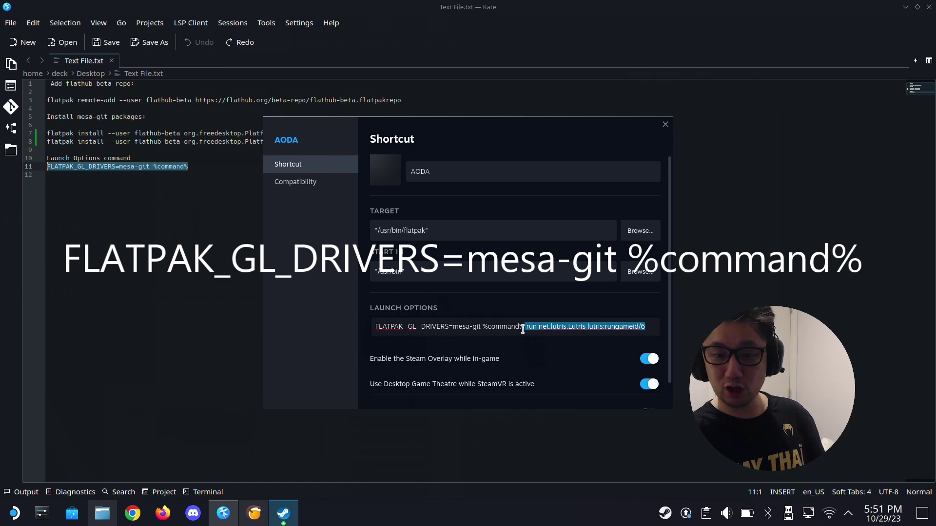
Leave a single space between %command% and run in AODA's launch options, close the shortcut properties, and minimize the text editor.
{"action": "left_click", "coordinate": [524, 328]}
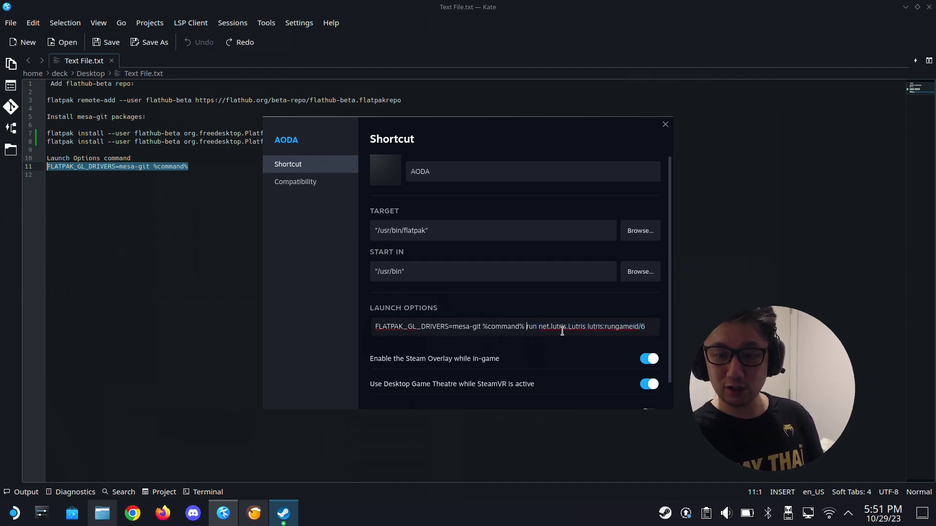
{"action": "key", "text": "BackSpace"}
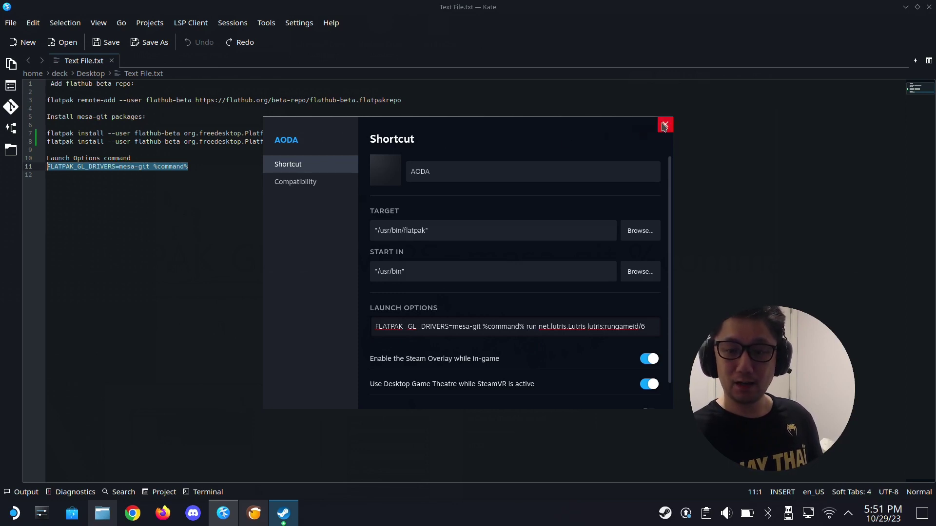
{"action": "left_click", "coordinate": [663, 127]}
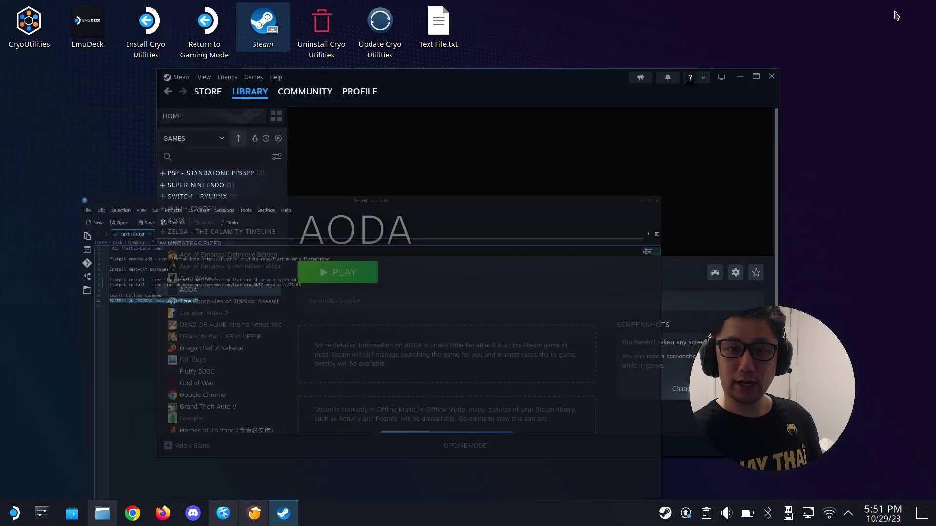
{"action": "left_click", "coordinate": [905, 7]}
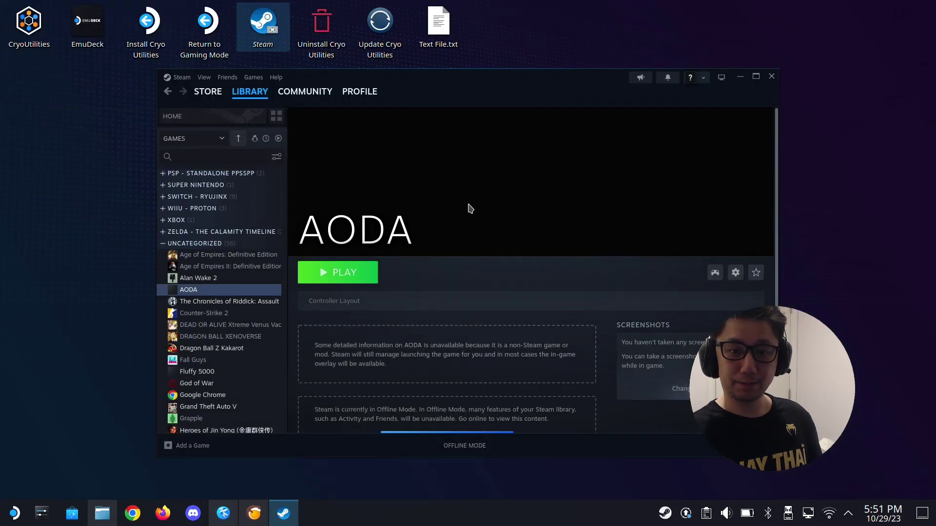
Test AODA by launching it twice from the Steam library, closing the crash dialog each time.
{"action": "left_click", "coordinate": [361, 285]}
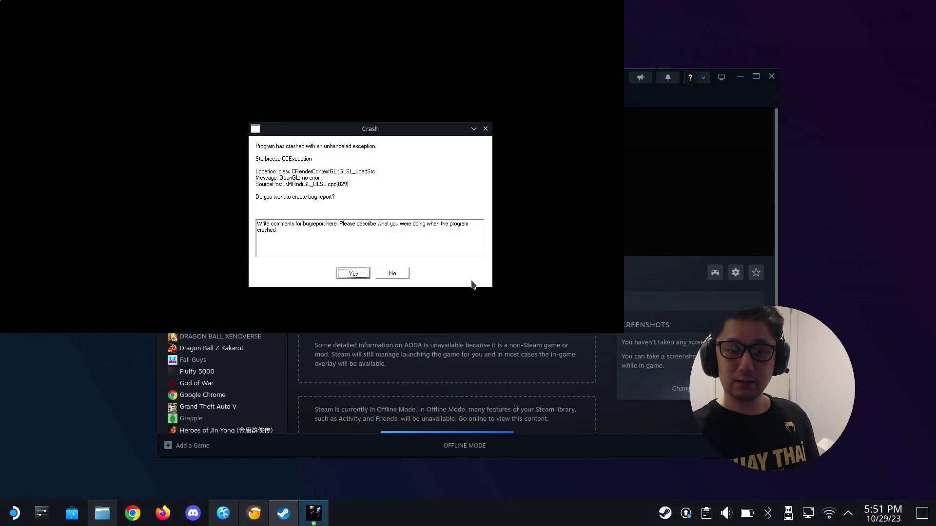
{"action": "left_click", "coordinate": [485, 129]}
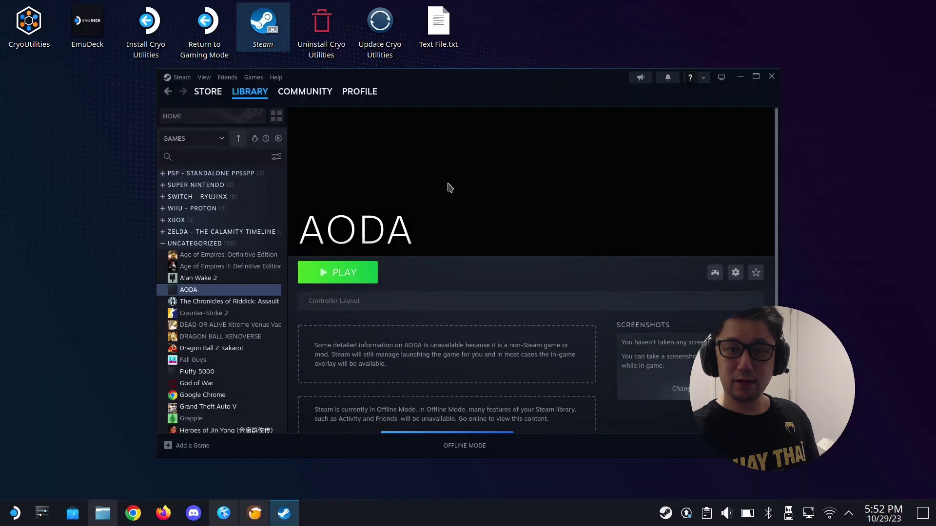
{"action": "left_click", "coordinate": [343, 279]}
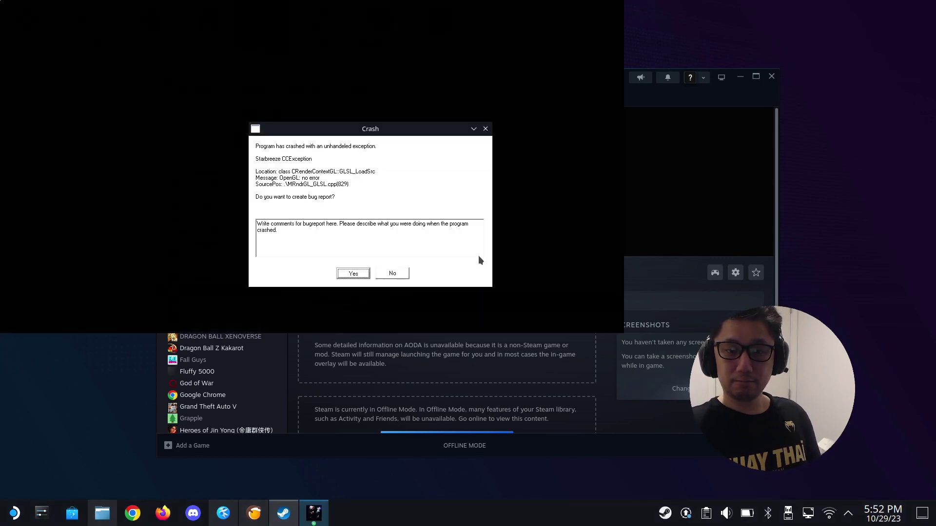
{"action": "left_click", "coordinate": [485, 128]}
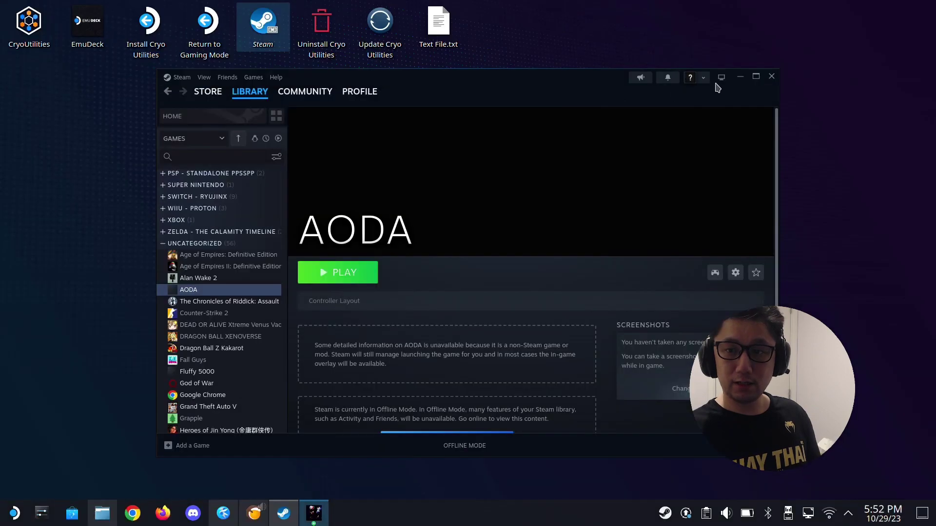
Close the Steam window and Lutris, and exit Steam completely.
{"action": "left_click", "coordinate": [771, 77]}
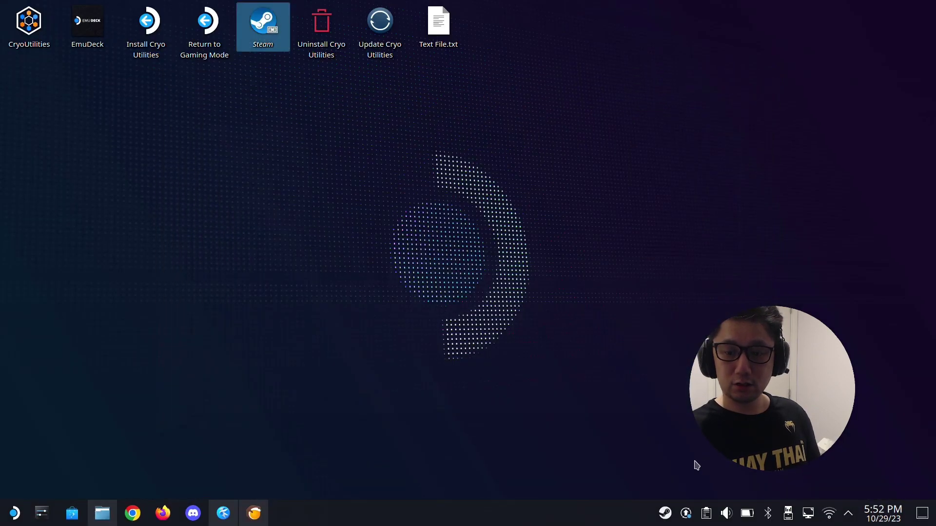
{"action": "right_click", "coordinate": [670, 513]}
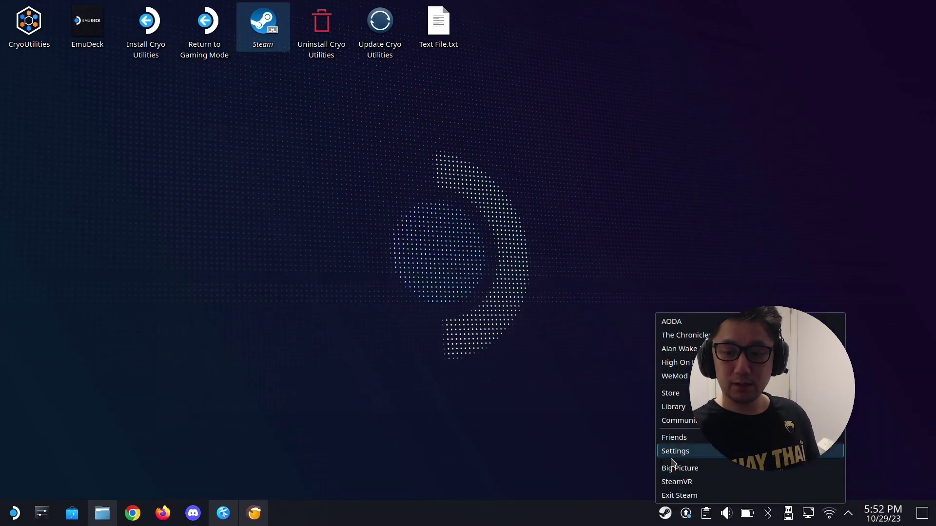
{"action": "right_click", "coordinate": [255, 524]}
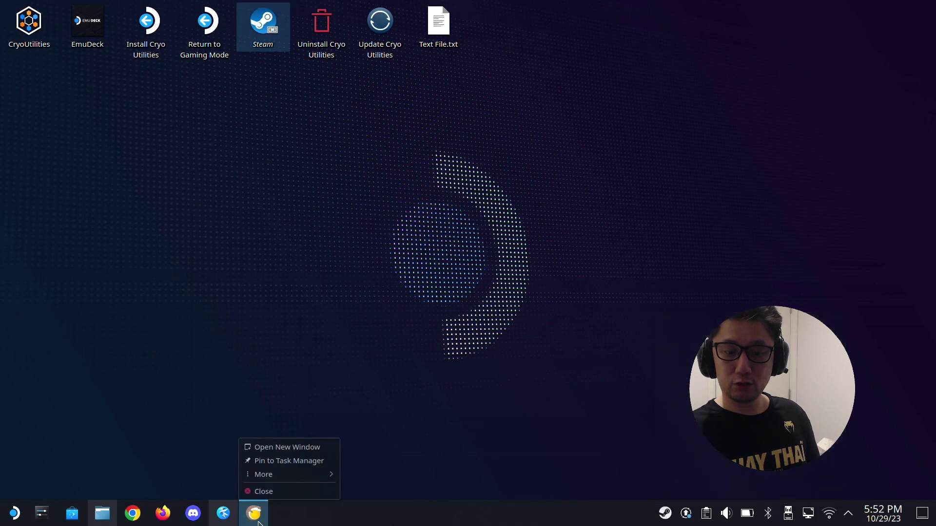
{"action": "left_click", "coordinate": [267, 492]}
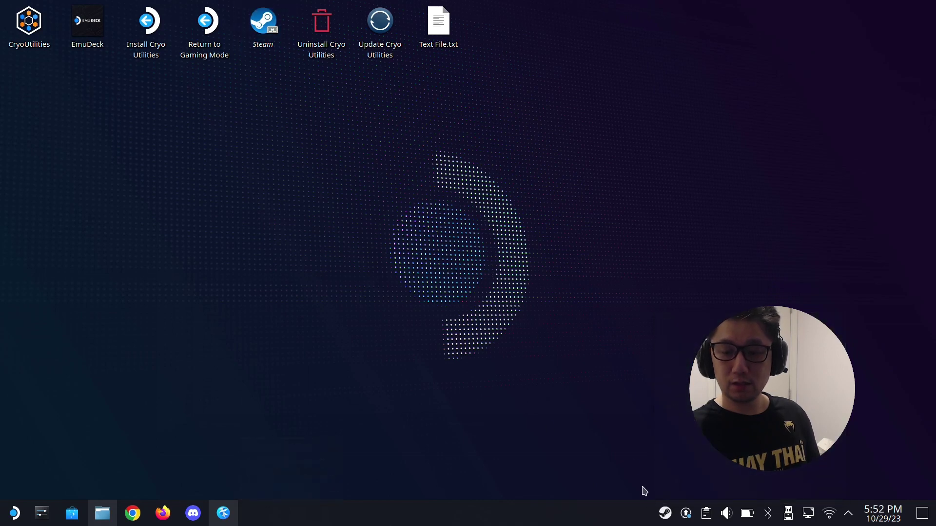
{"action": "right_click", "coordinate": [665, 515]}
{"action": "left_click", "coordinate": [673, 407]}
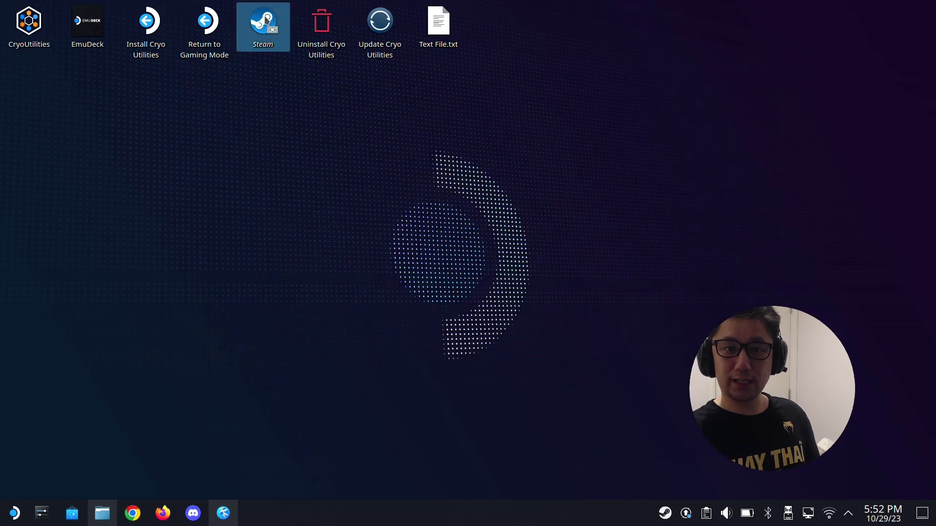
Restart Steam from the desktop and show its game library.
{"action": "right_click", "coordinate": [267, 20]}
{"action": "left_click", "coordinate": [275, 25]}
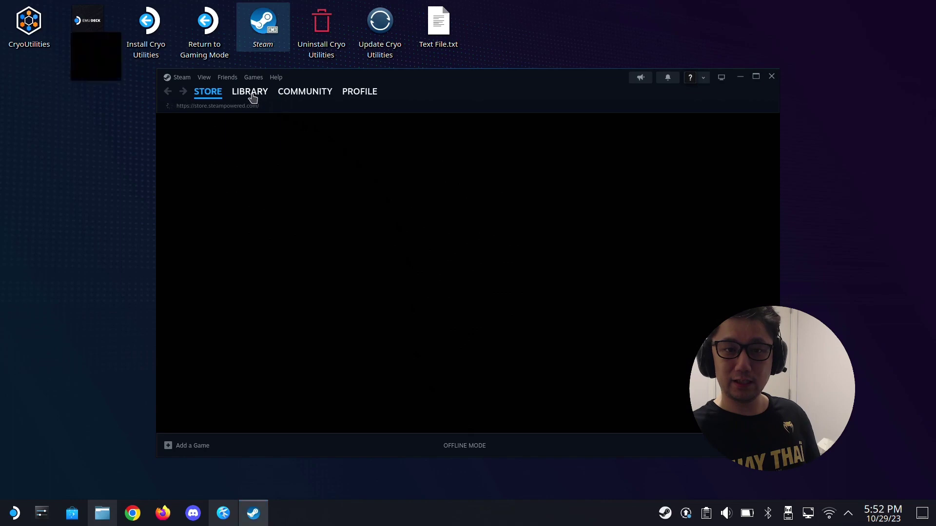
{"action": "left_click", "coordinate": [252, 98]}
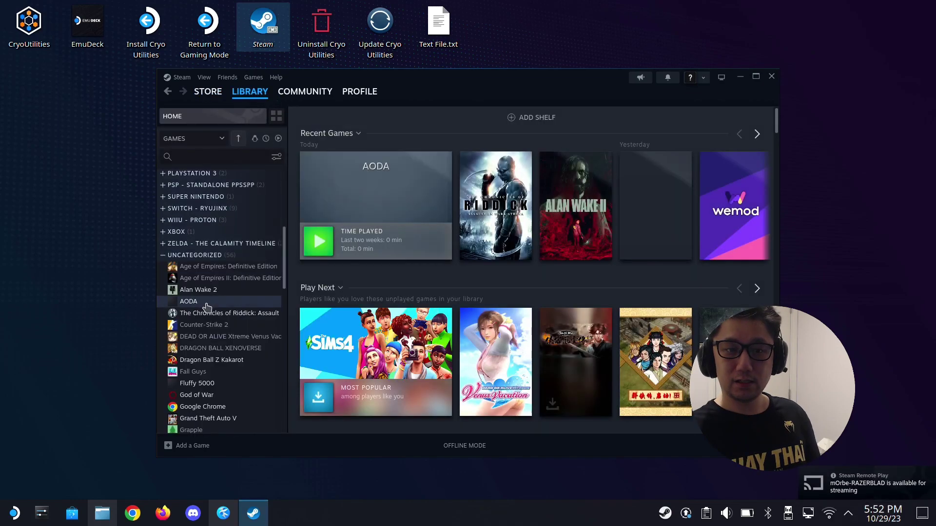
Check AODA's launch options in its shortcut properties, close them, and launch the game.
{"action": "left_click", "coordinate": [207, 302]}
{"action": "left_click", "coordinate": [736, 273]}
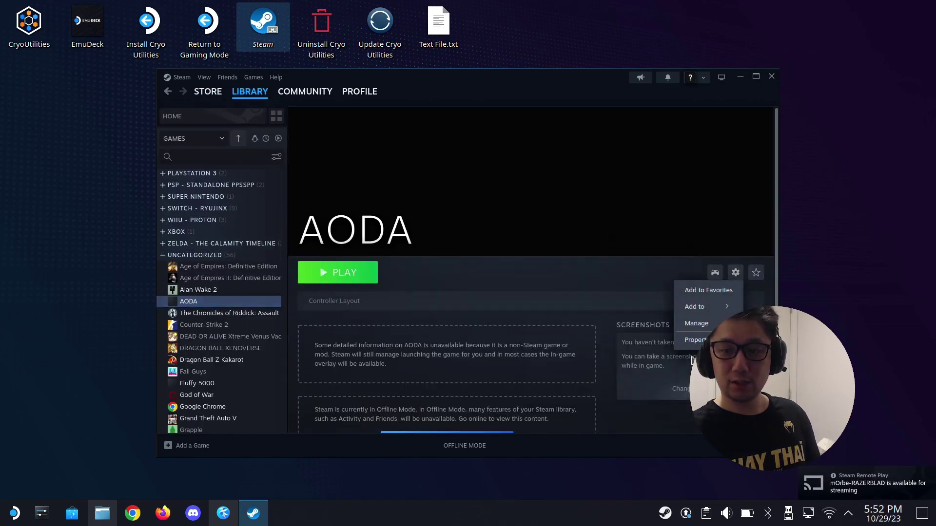
{"action": "left_click", "coordinate": [686, 344]}
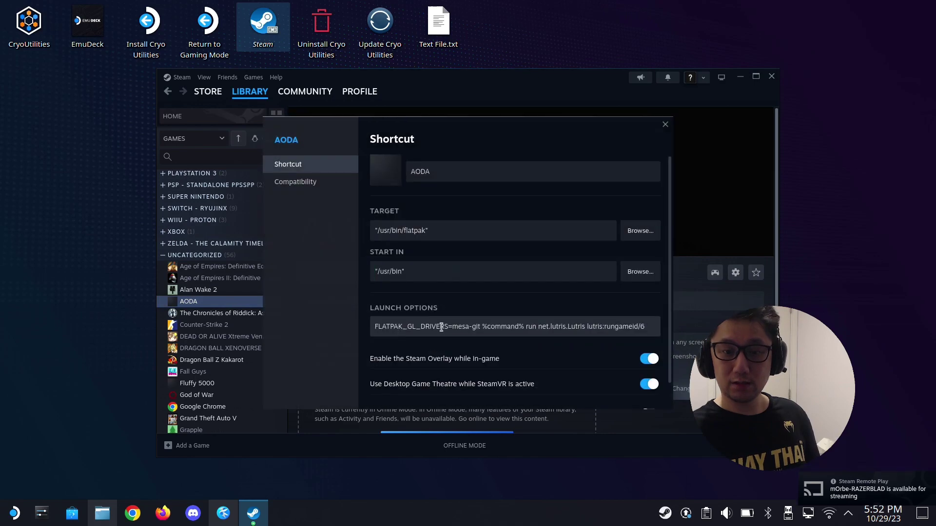
{"action": "left_click", "coordinate": [666, 123]}
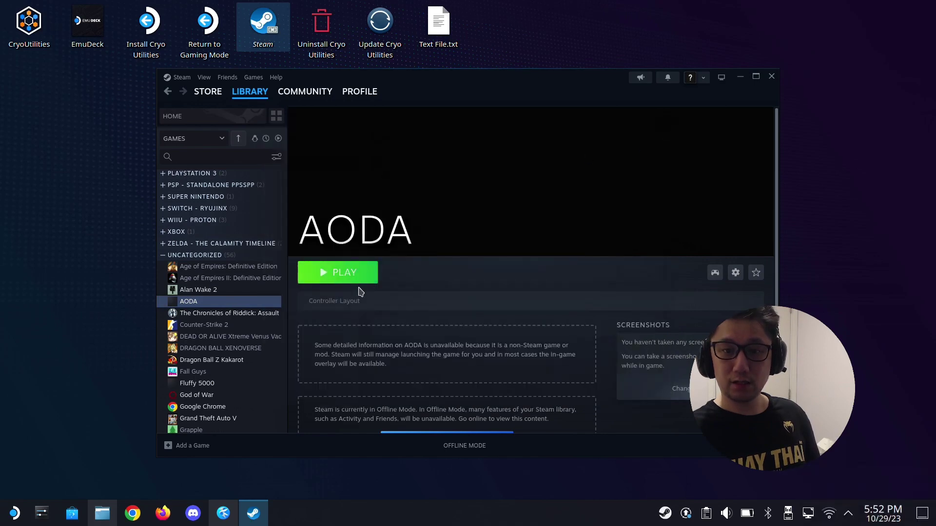
{"action": "left_click", "coordinate": [356, 271]}
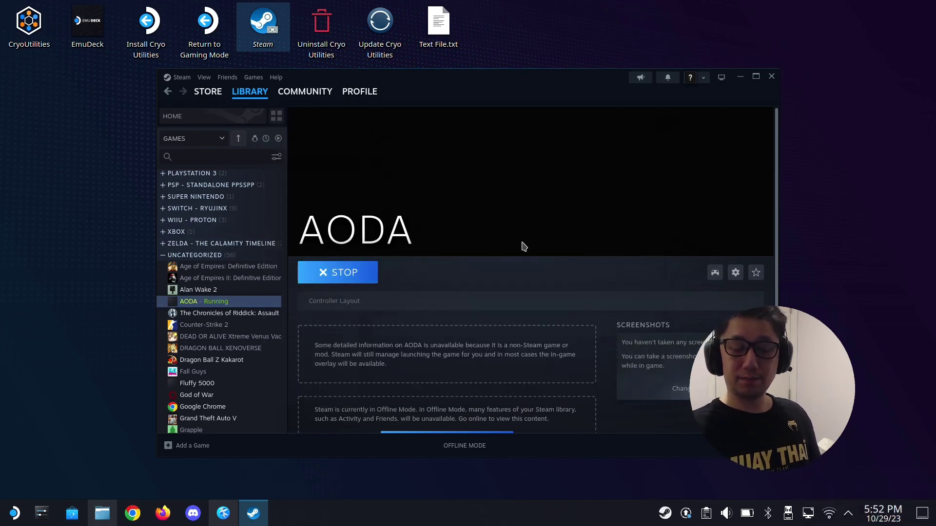